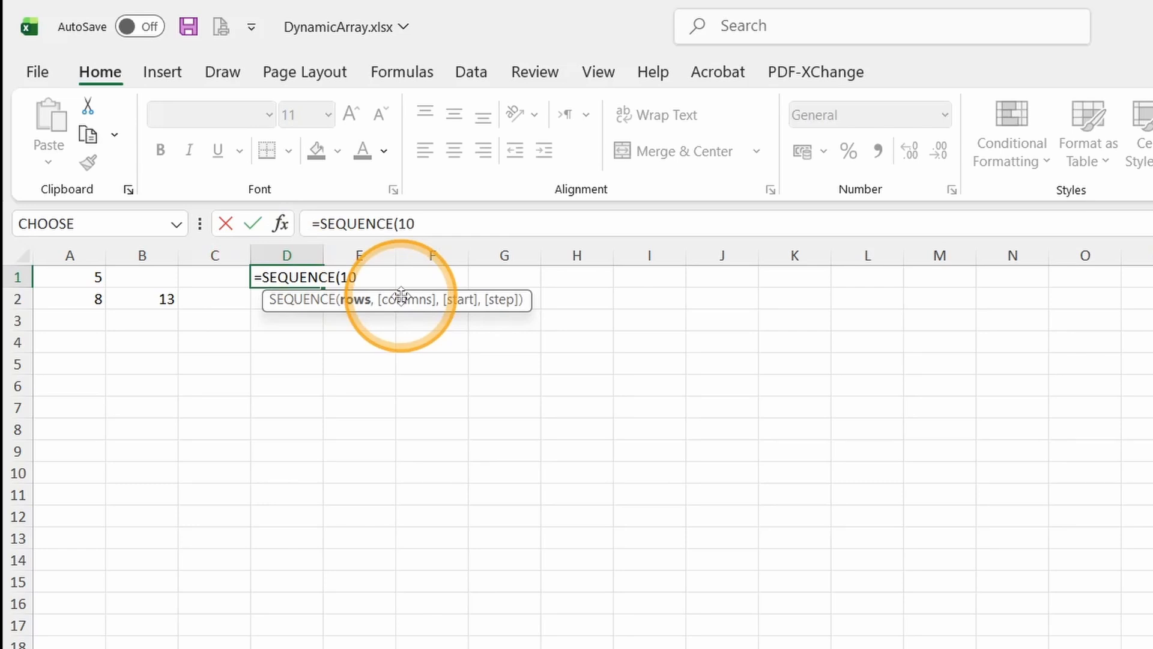
# Step: Commit the formula =SEQUENCE(10) in cell D1 and select that cell again
pyautogui.press('Return')
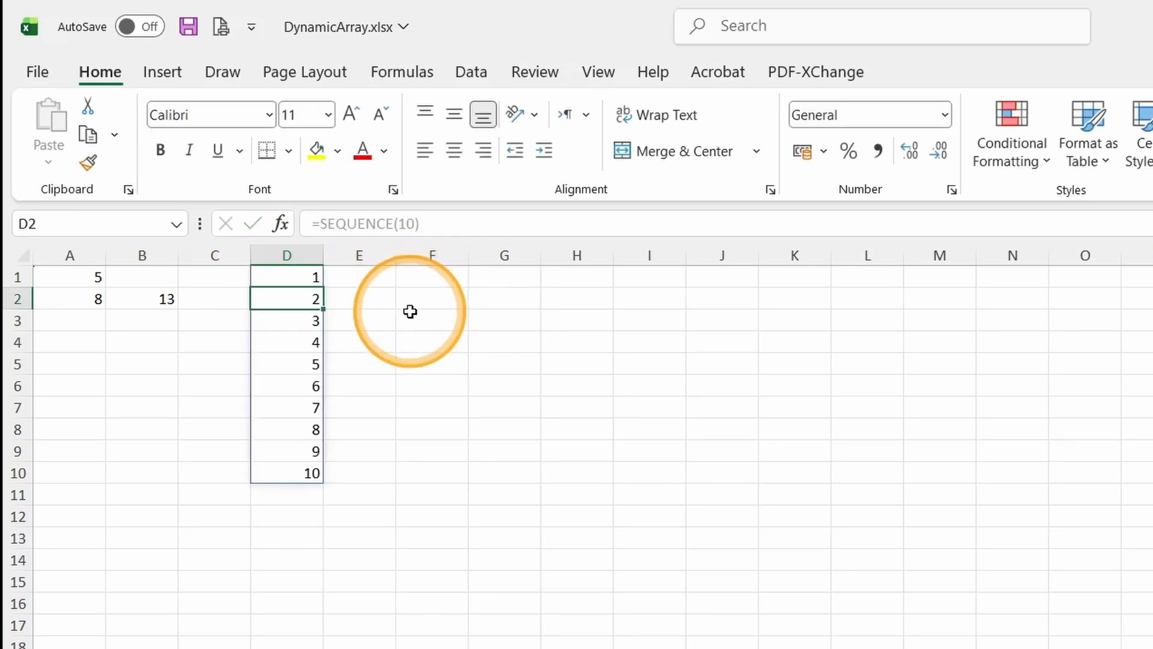
pyautogui.click(295, 274)
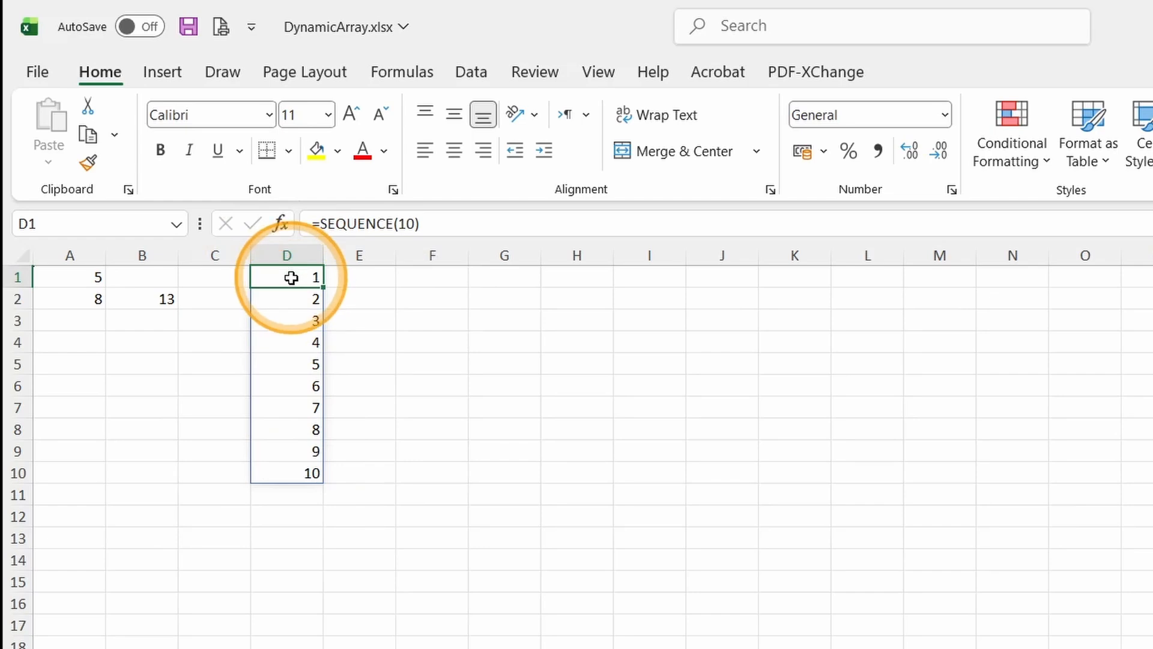
# Step: Enter a formula in cell F1 that references cell D1 alone, =D1
pyautogui.click(419, 279)
pyautogui.write('=')
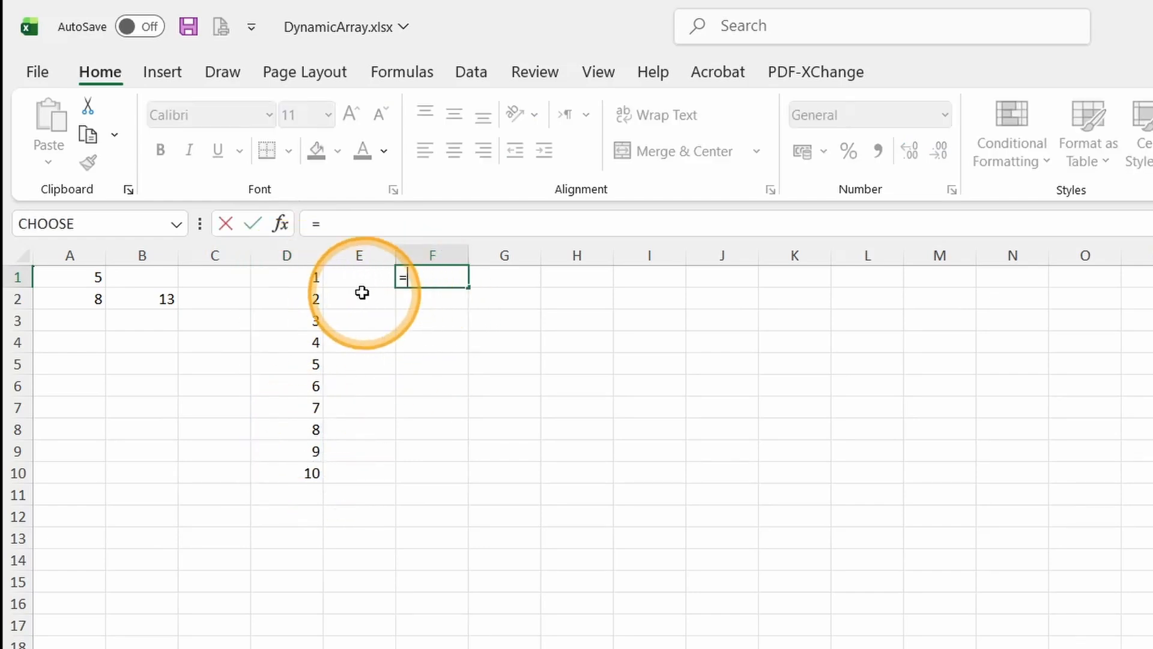
pyautogui.click(303, 278)
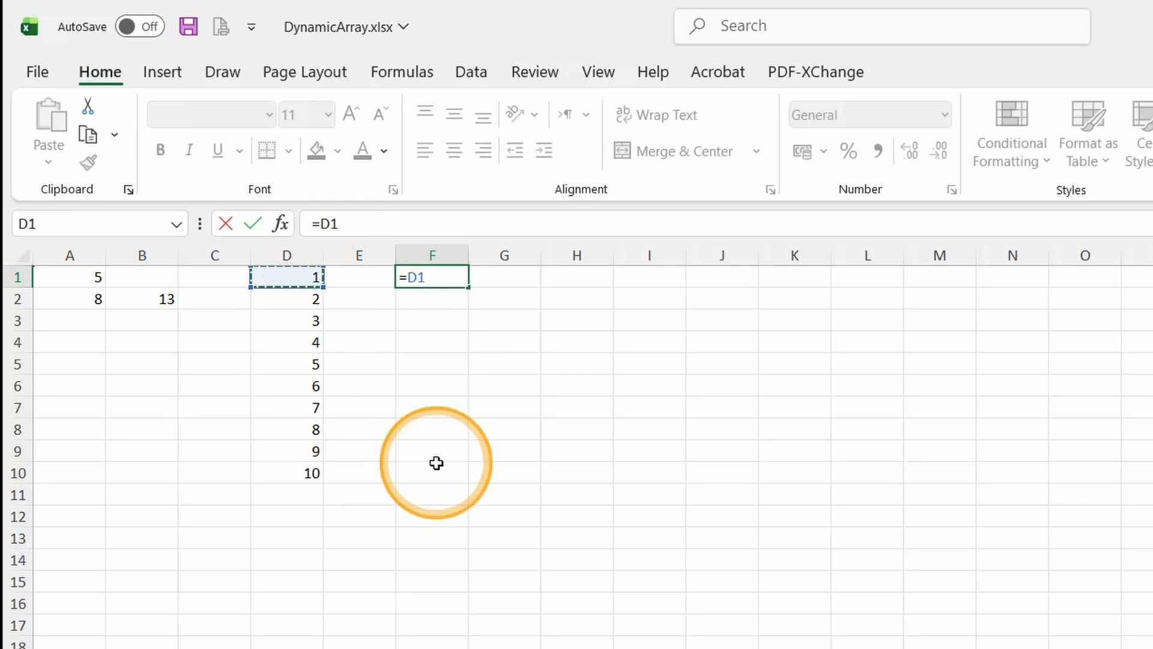
pyautogui.press('Return')
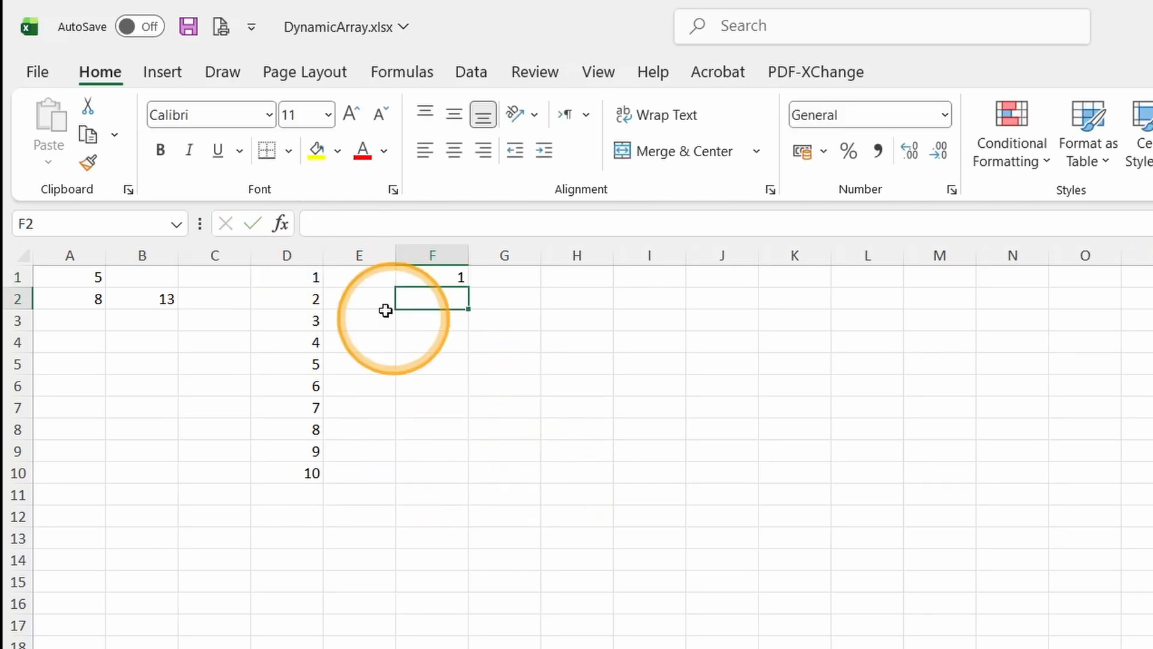
# Step: Change the formula in F1 to =D1# so it references the whole spilled range of D1
pyautogui.click(433, 268)
pyautogui.click(377, 224)
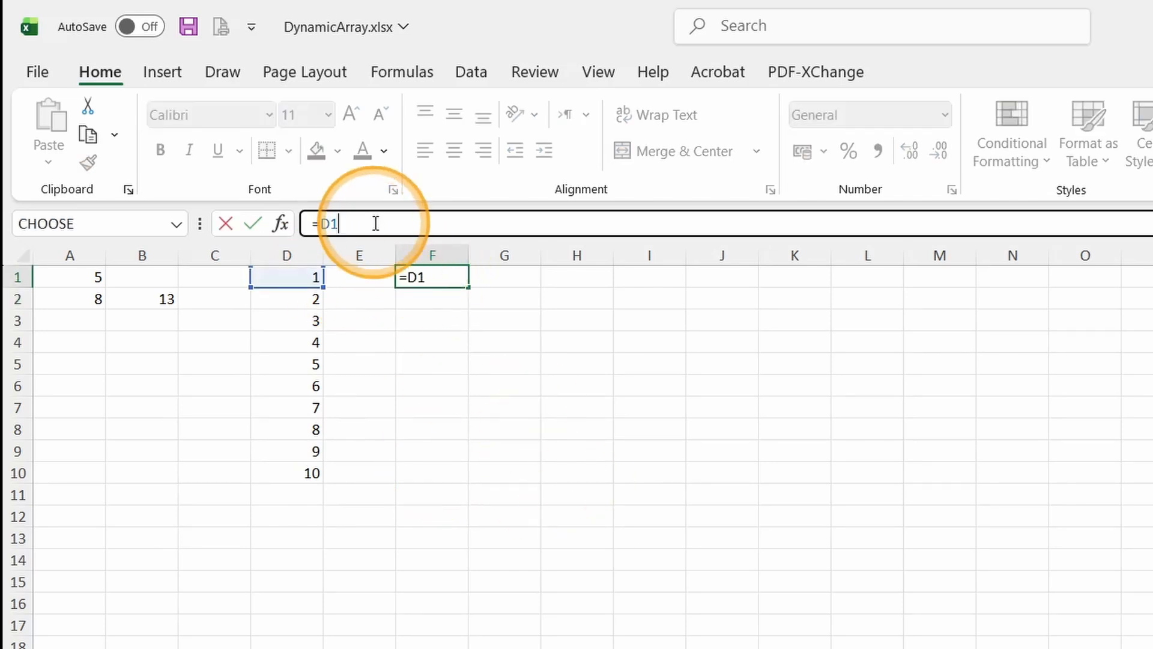
pyautogui.write('#')
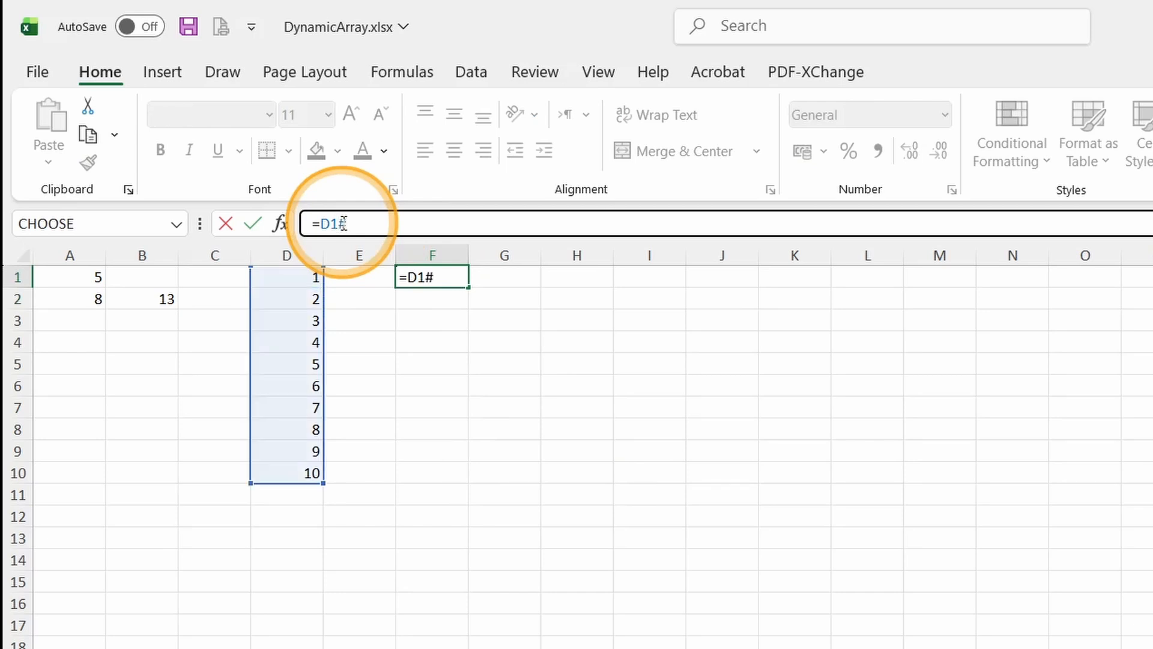
pyautogui.press('Return')
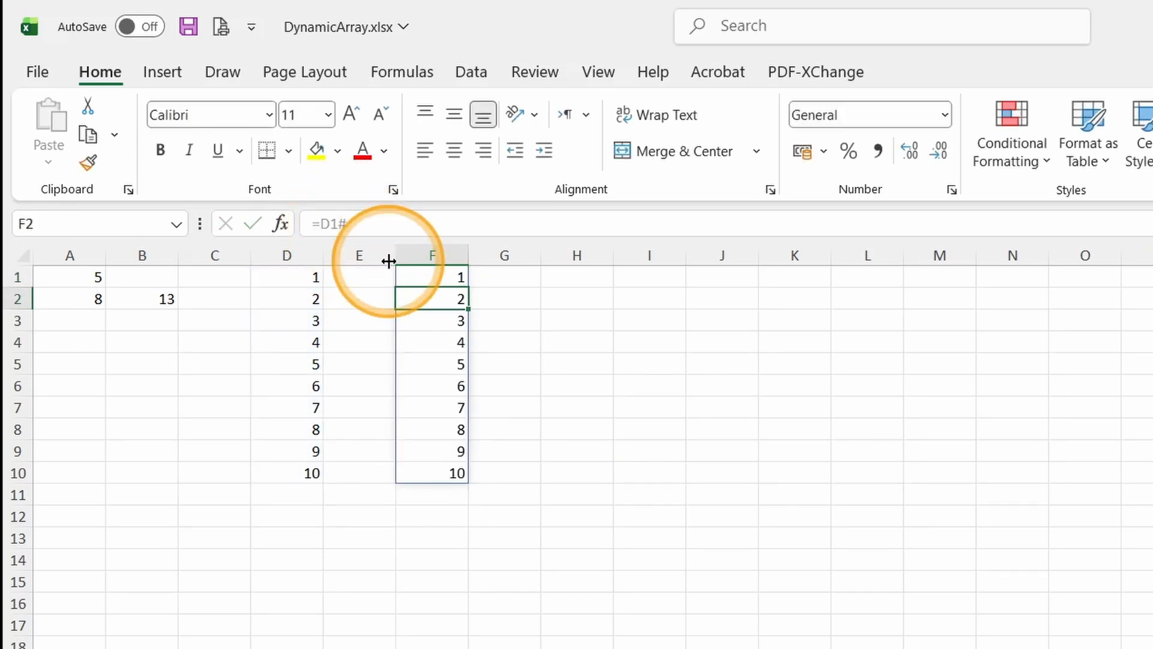
pyautogui.click(428, 273)
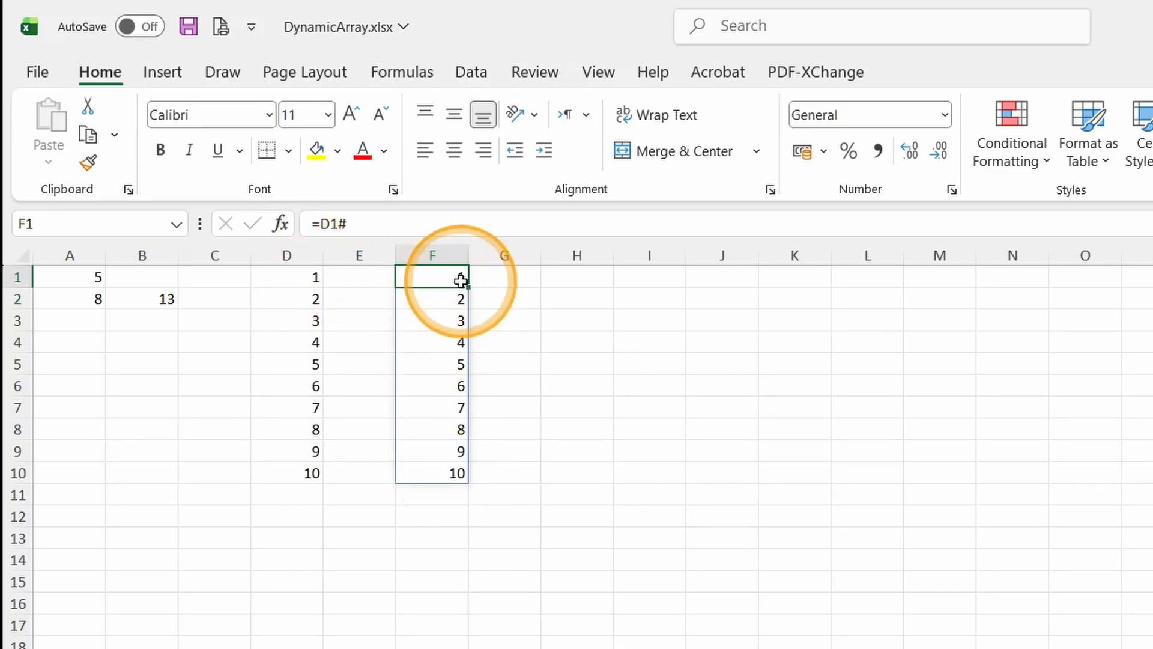
# Step: Enter =SUM(D1#) in cell H1 to total the spilled range starting at D1
pyautogui.click(575, 280)
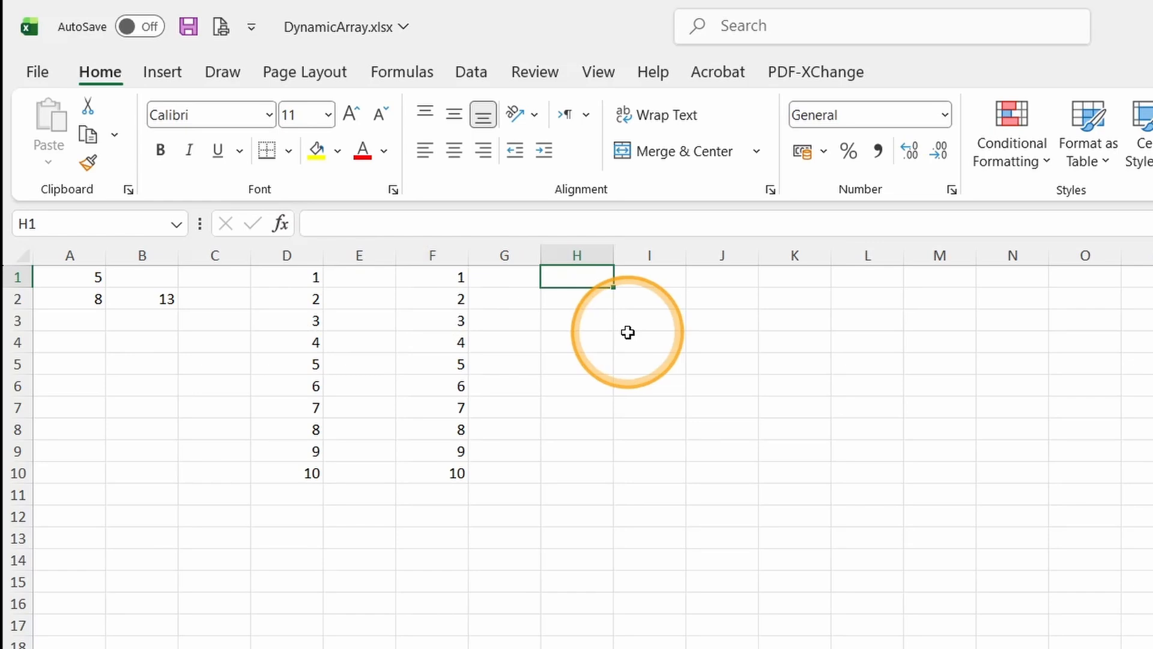
pyautogui.write('=')
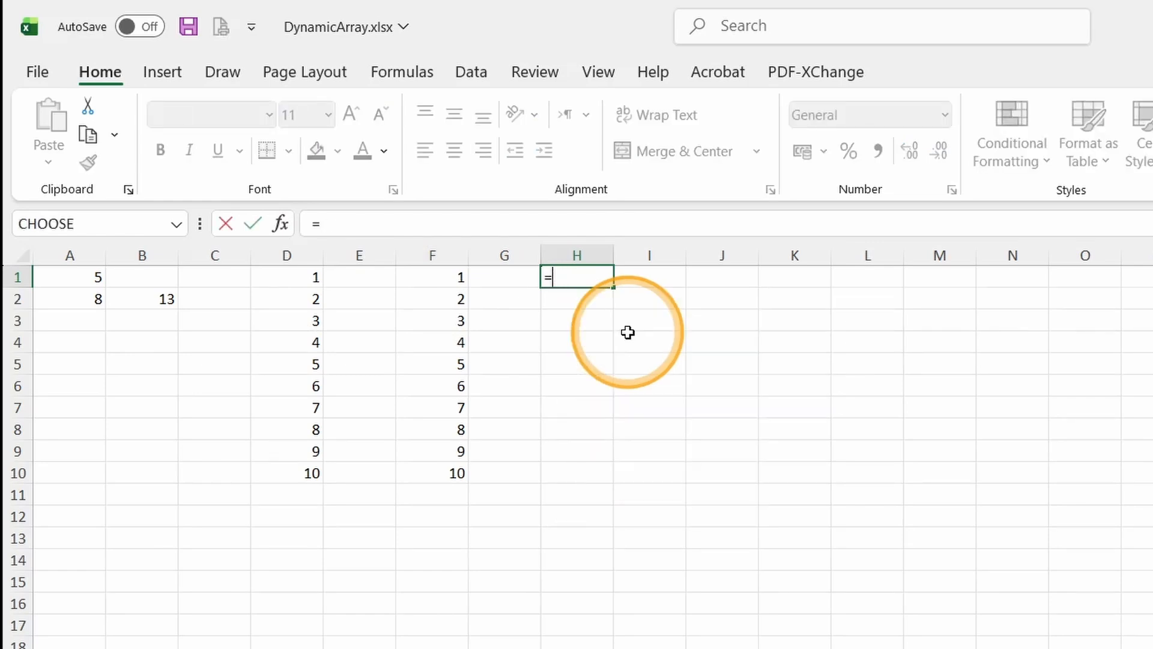
pyautogui.write('fsusum')
pyautogui.press('Tab')
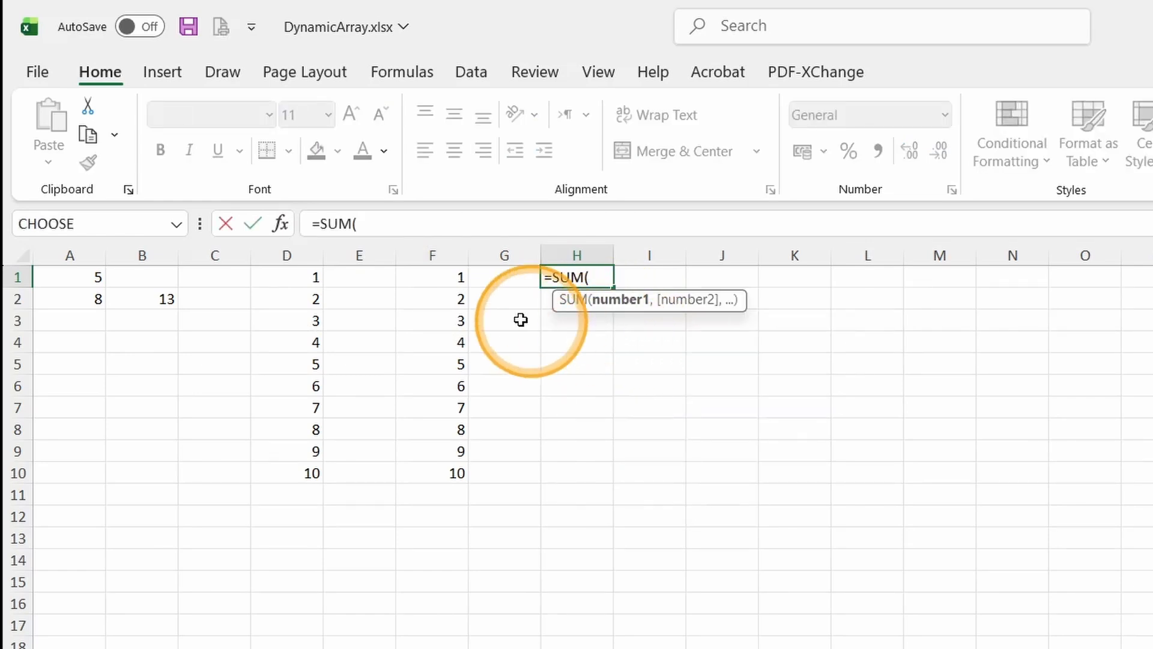
pyautogui.click(456, 276)
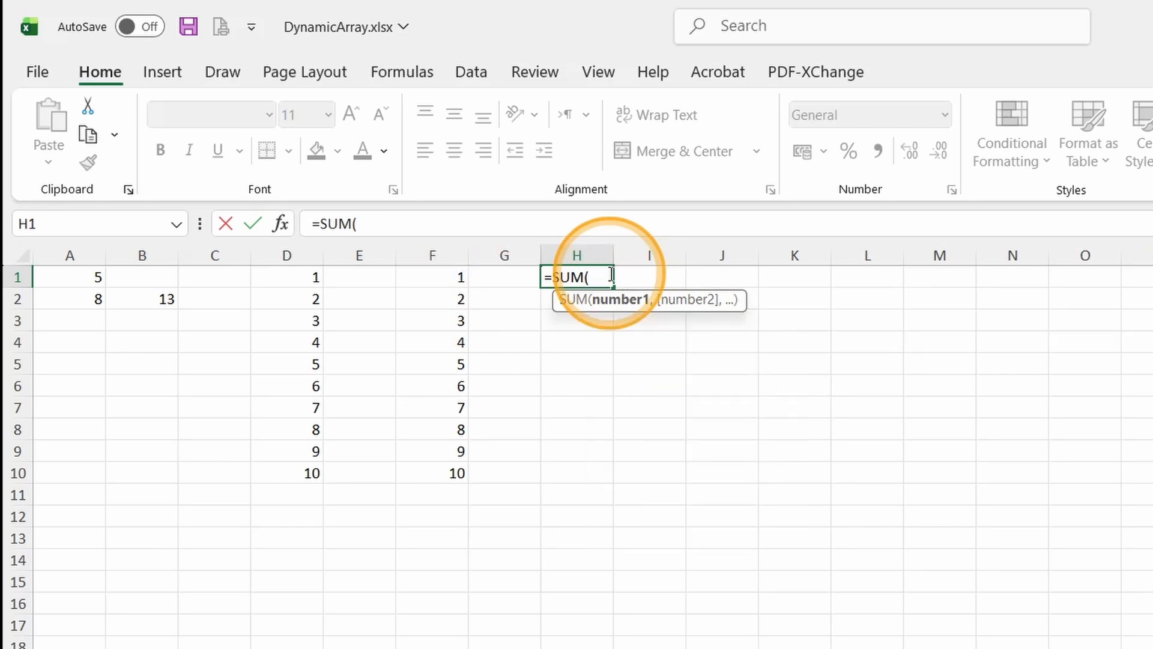
pyautogui.write('d1#')
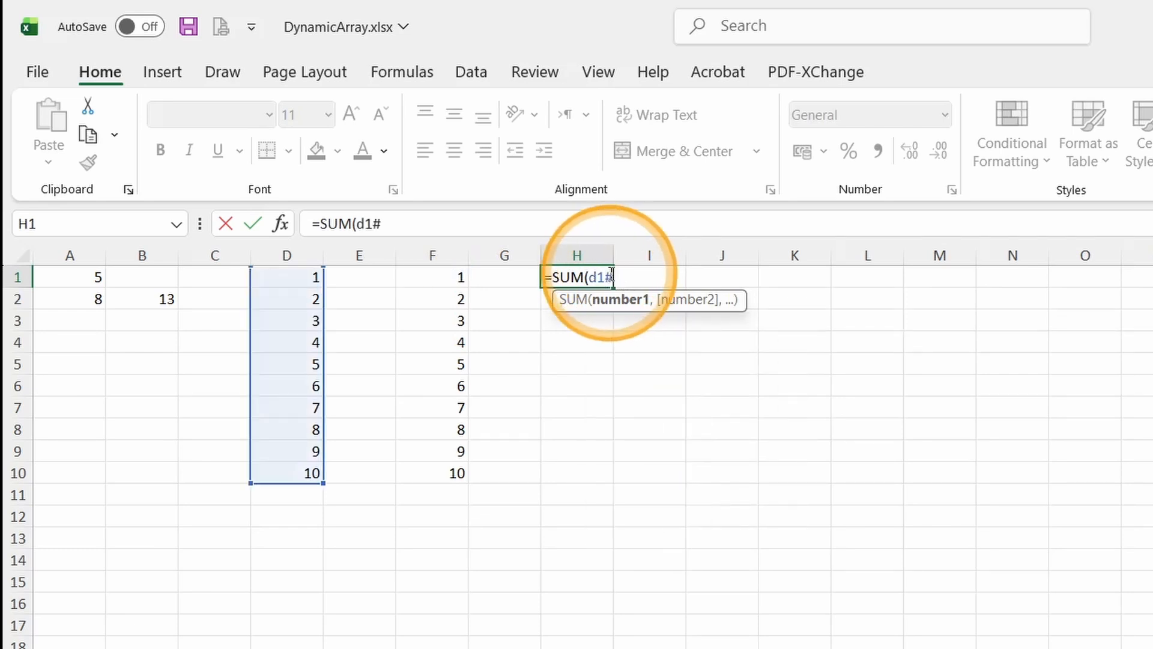
pyautogui.press('Return')
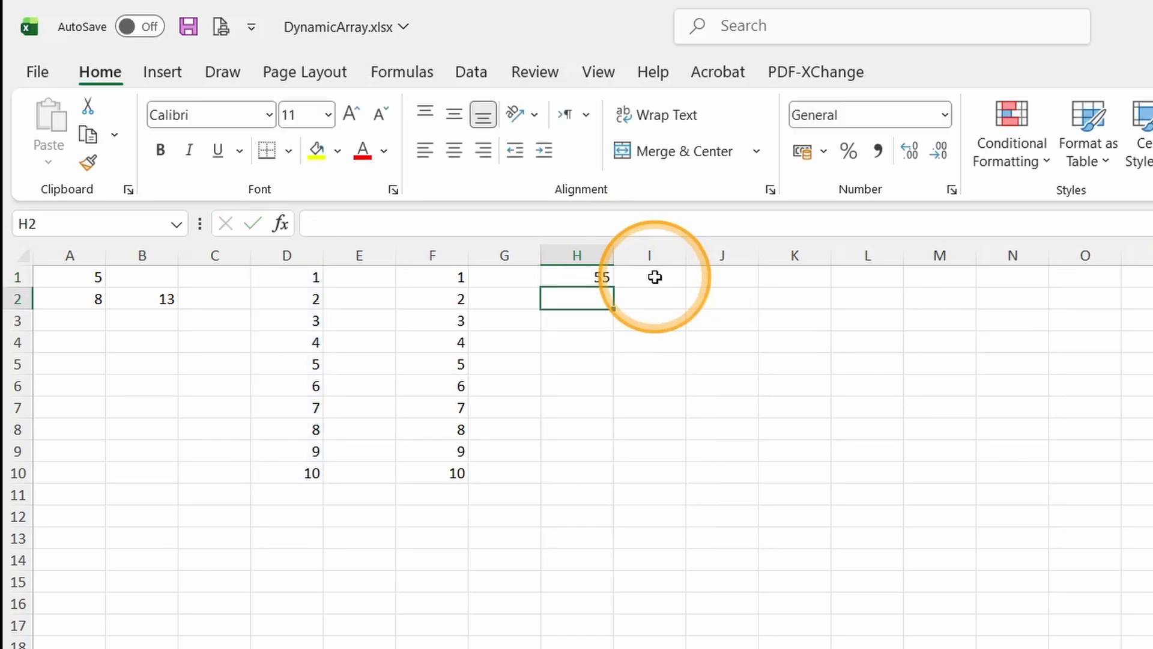
pyautogui.click(593, 274)
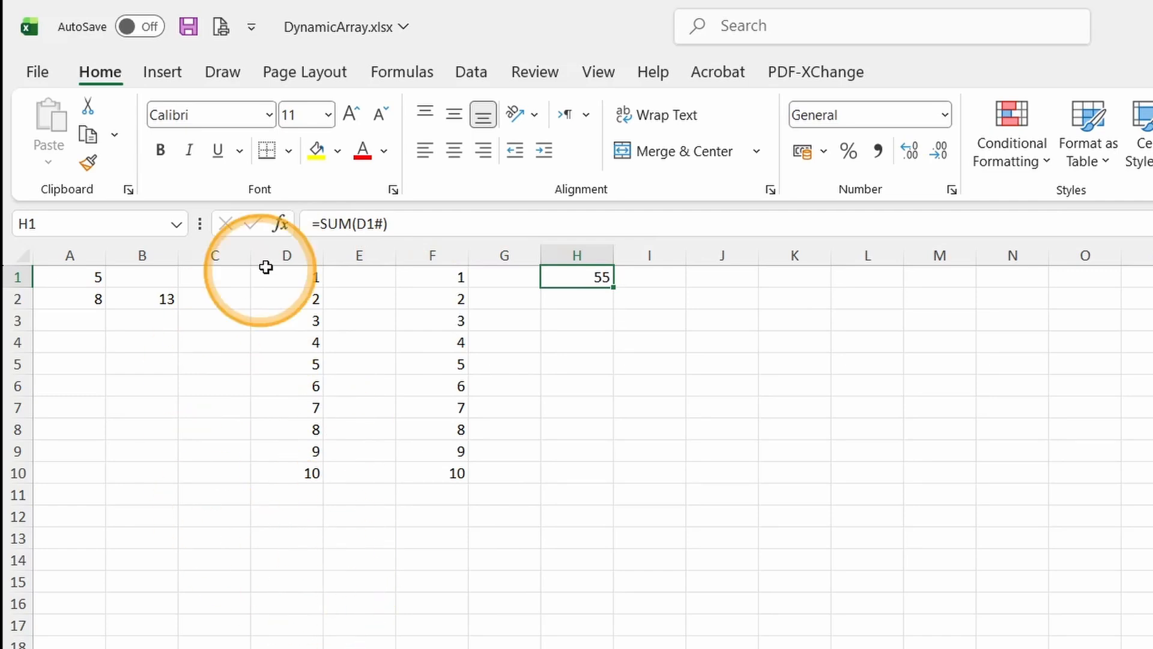
# Step: Compare the formula shown for cell D5 with the one in D1, the origin of the spilled range
pyautogui.click(305, 365)
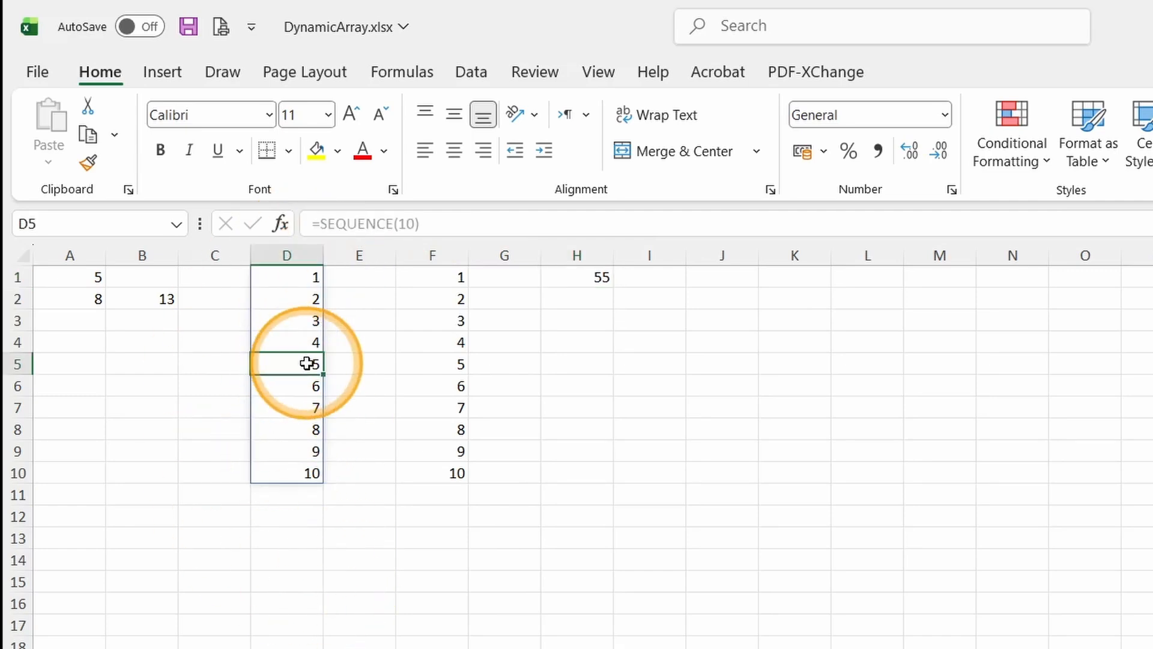
pyautogui.click(301, 277)
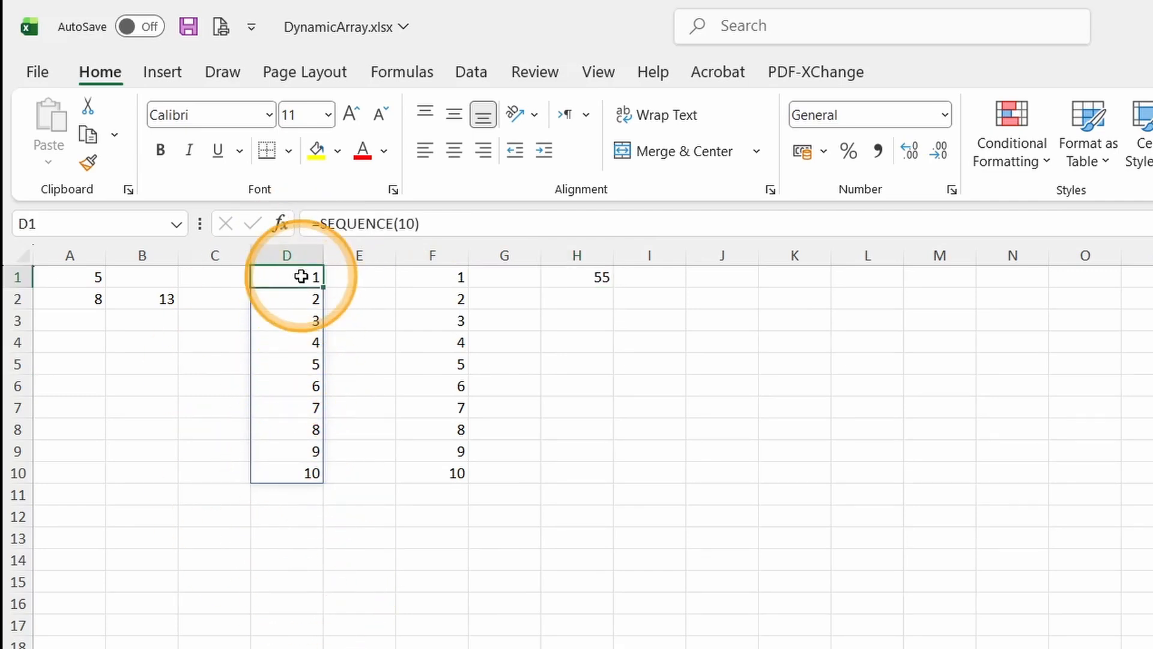
pyautogui.click(294, 363)
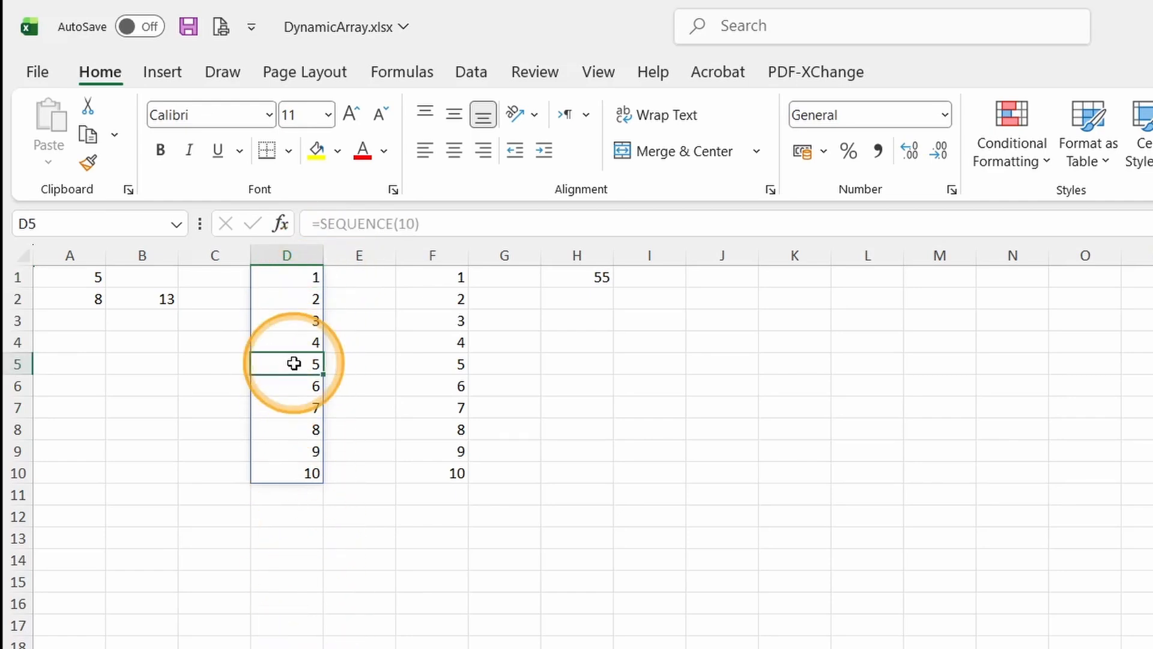
pyautogui.click(704, 278)
pyautogui.write('=seq')
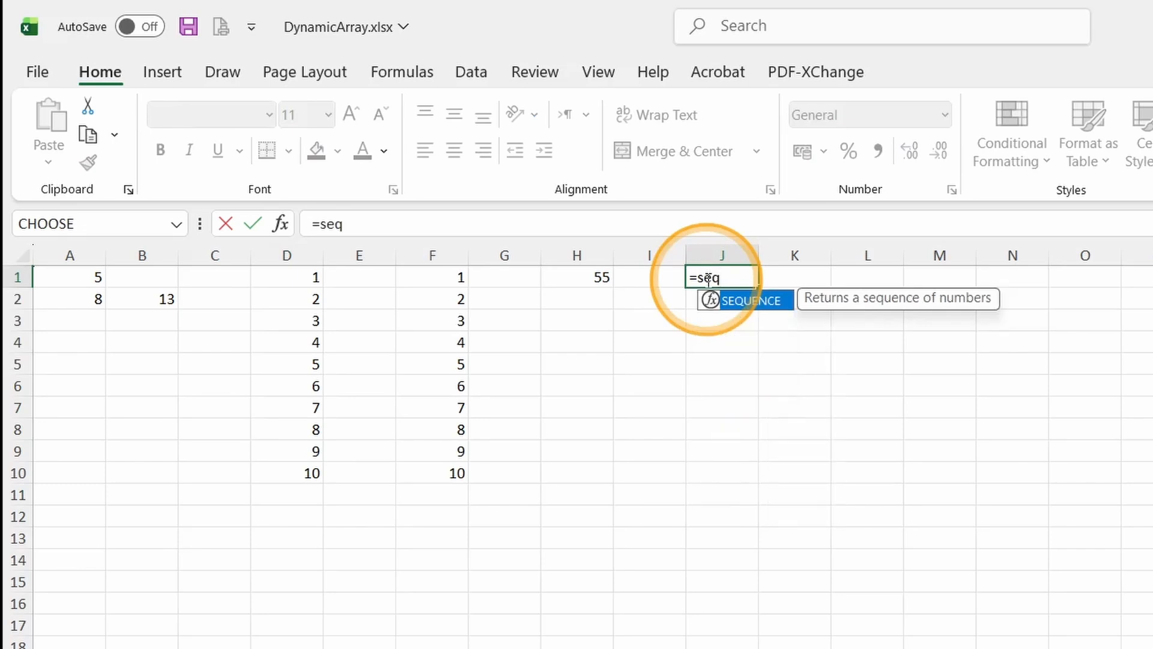
pyautogui.press('Escape')
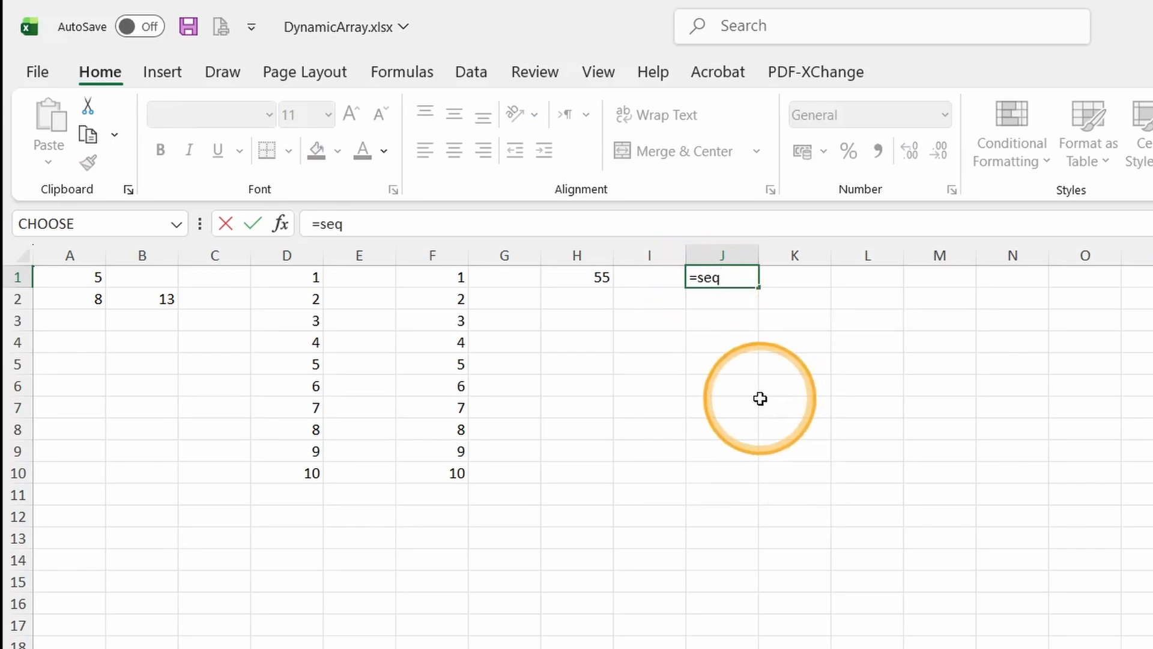
pyautogui.press('Escape')
# Step: Enter the text "excel" in cell J5 as an obstacle within the column
pyautogui.click(719, 372)
pyautogui.write('e')
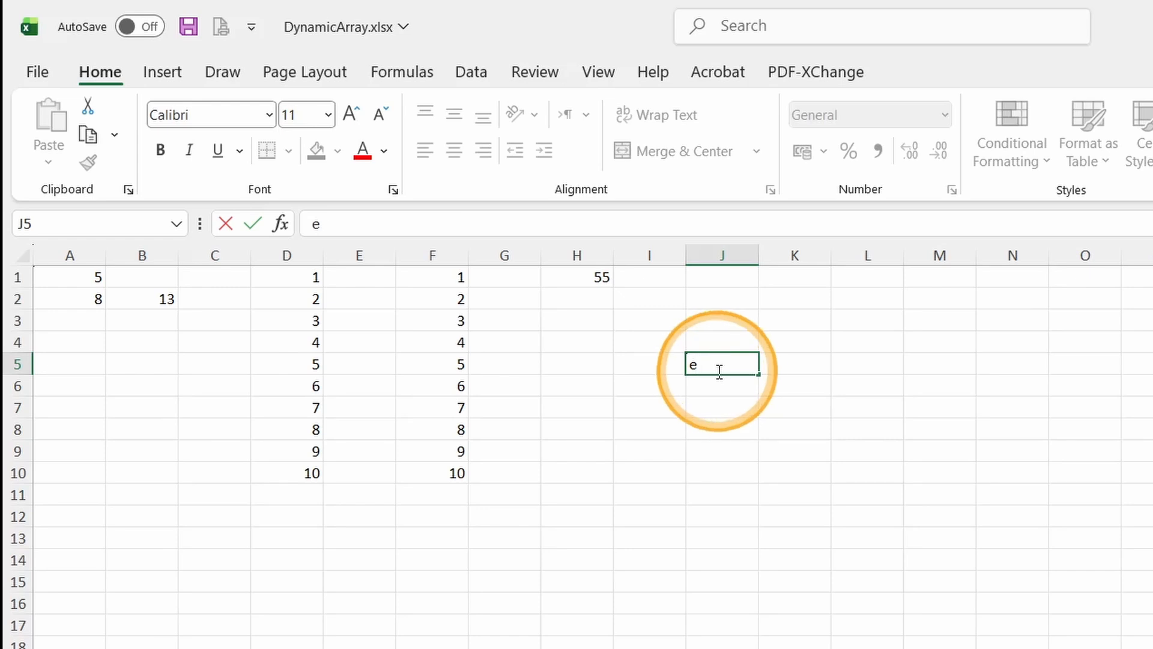
pyautogui.write('xcel')
pyautogui.press('Return')
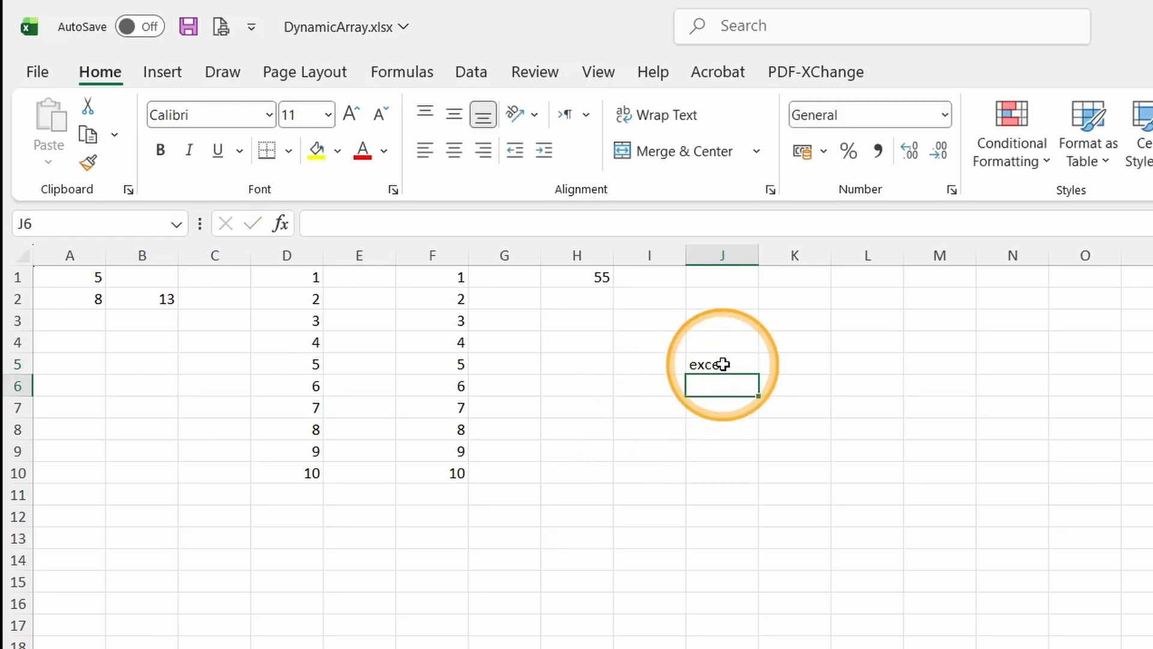
# Step: Enter the formula =SEQUENCE(15) in cell J1 to generate 15 rows of numbers
pyautogui.click(722, 363)
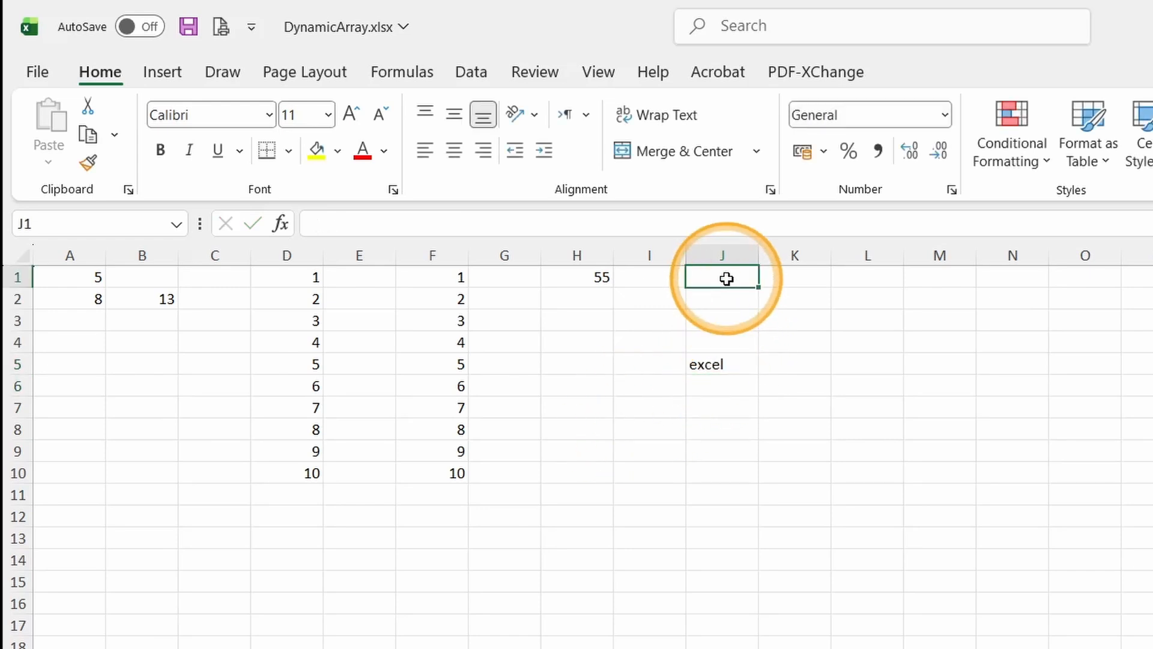
pyautogui.write('=seq')
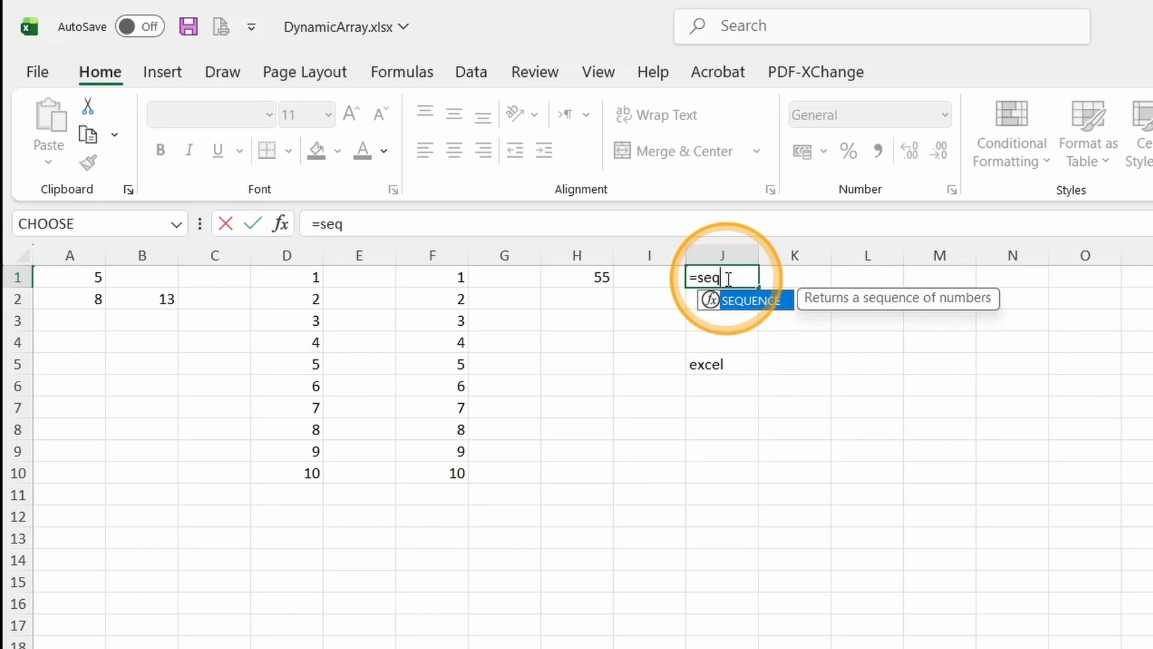
pyautogui.press('Tab')
pyautogui.write('10')
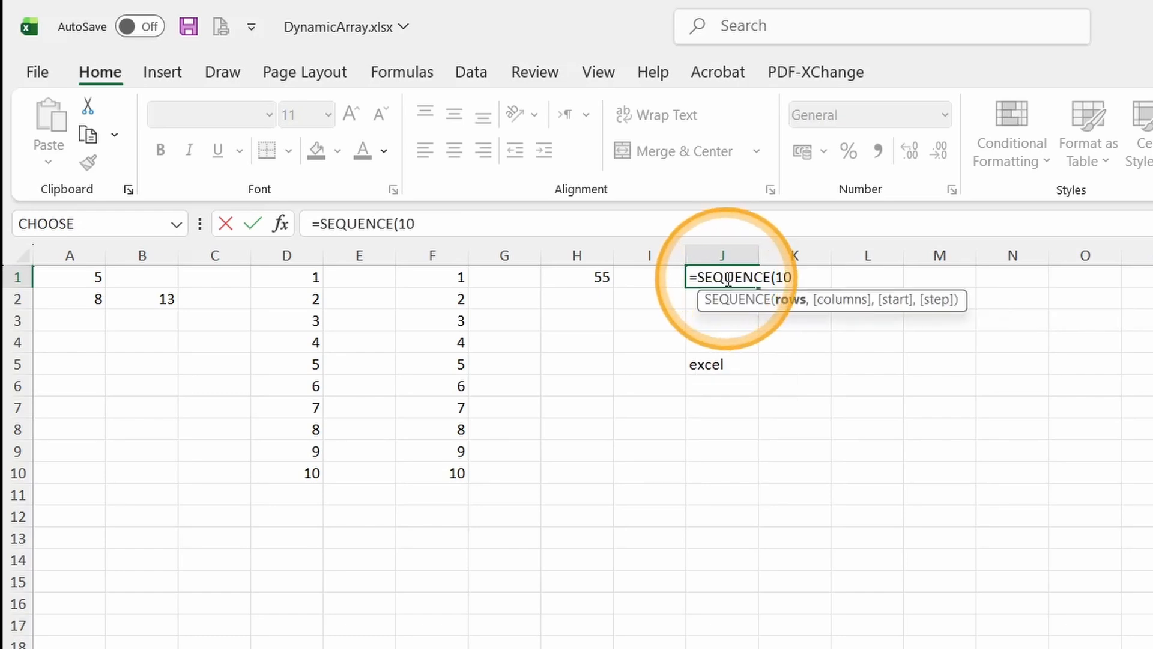
pyautogui.press('BackSpace')
pyautogui.write('5')
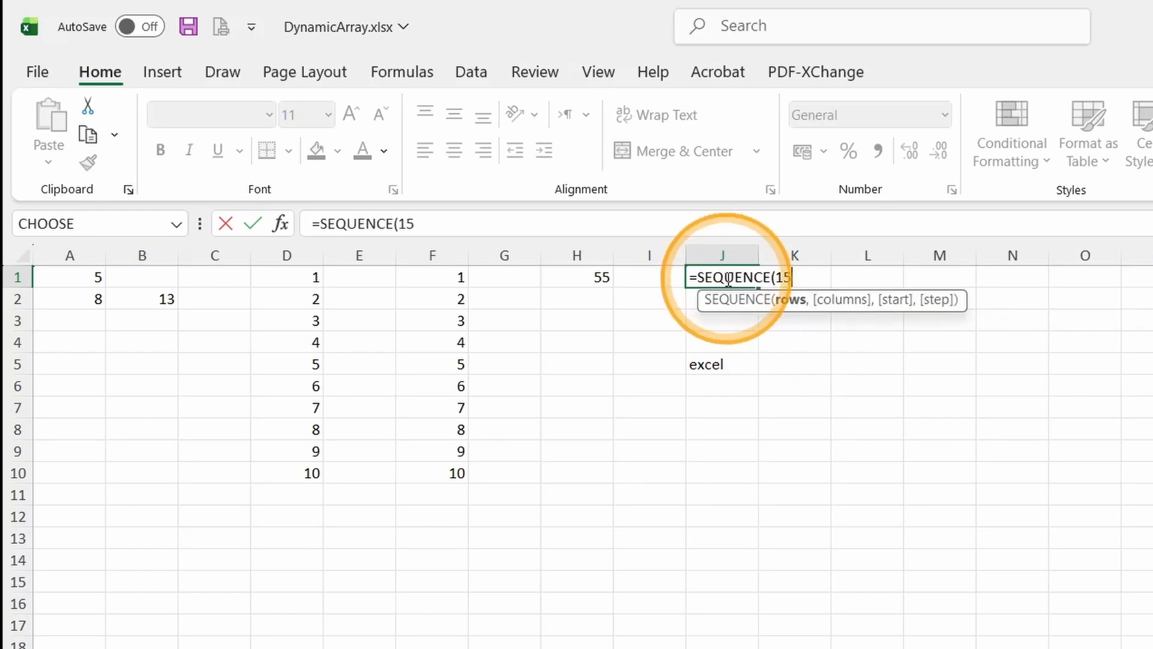
pyautogui.press('Return')
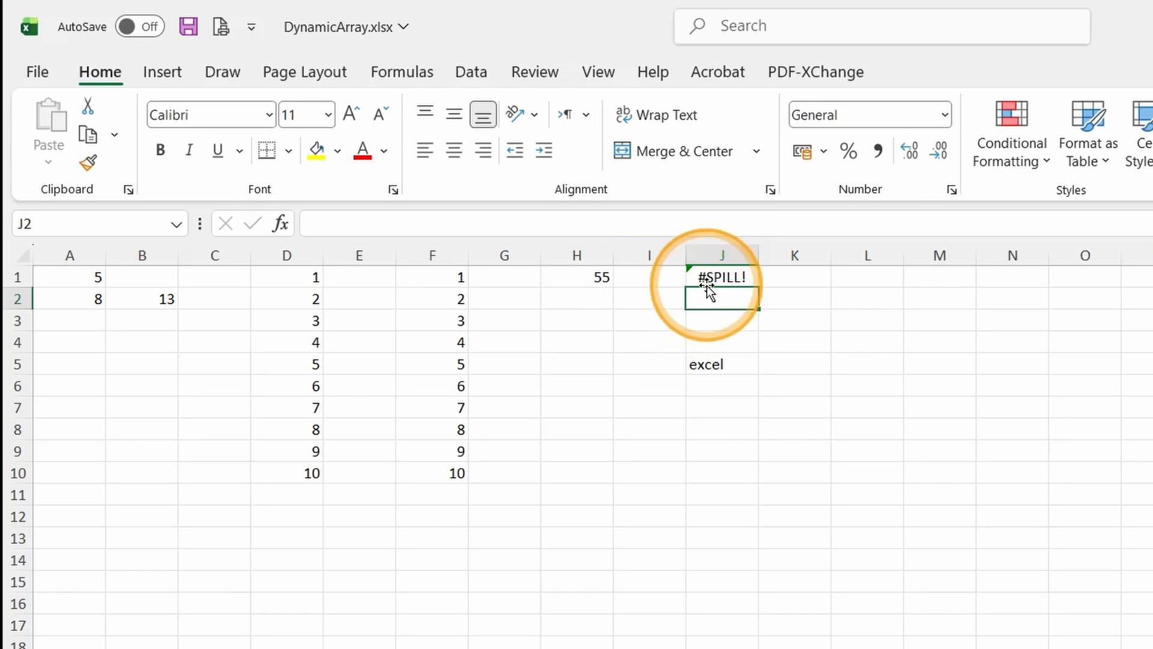
# Step: Check the spill range of J1 and delete the blocking text from cell J5
pyautogui.click(707, 280)
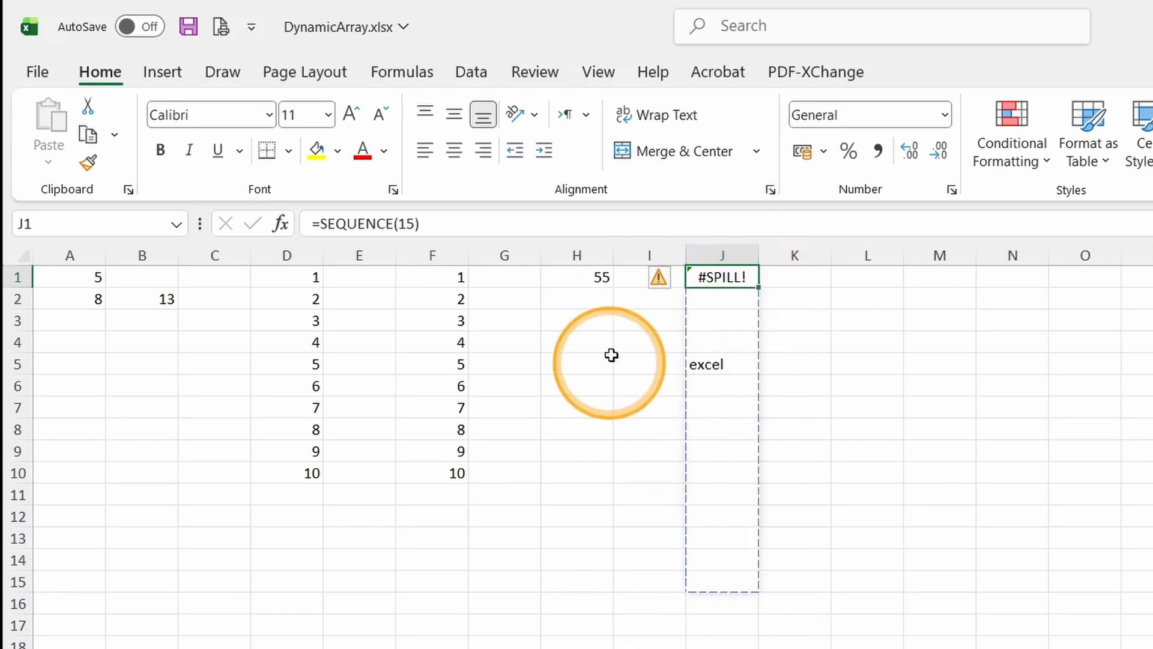
pyautogui.click(706, 367)
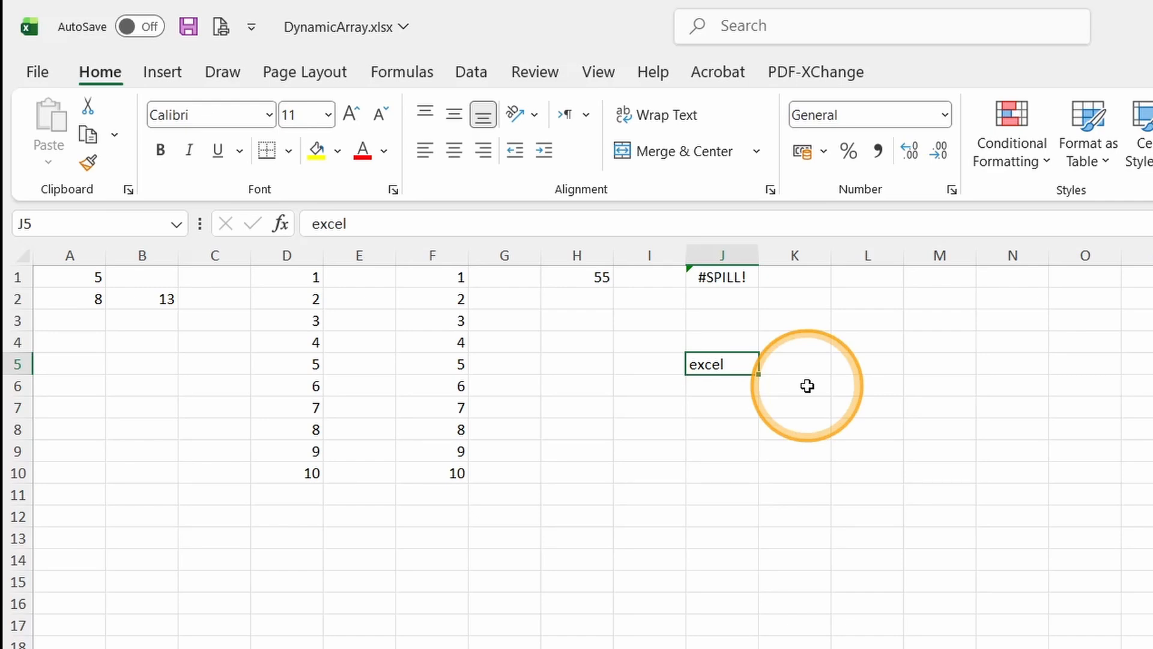
pyautogui.press('Delete')
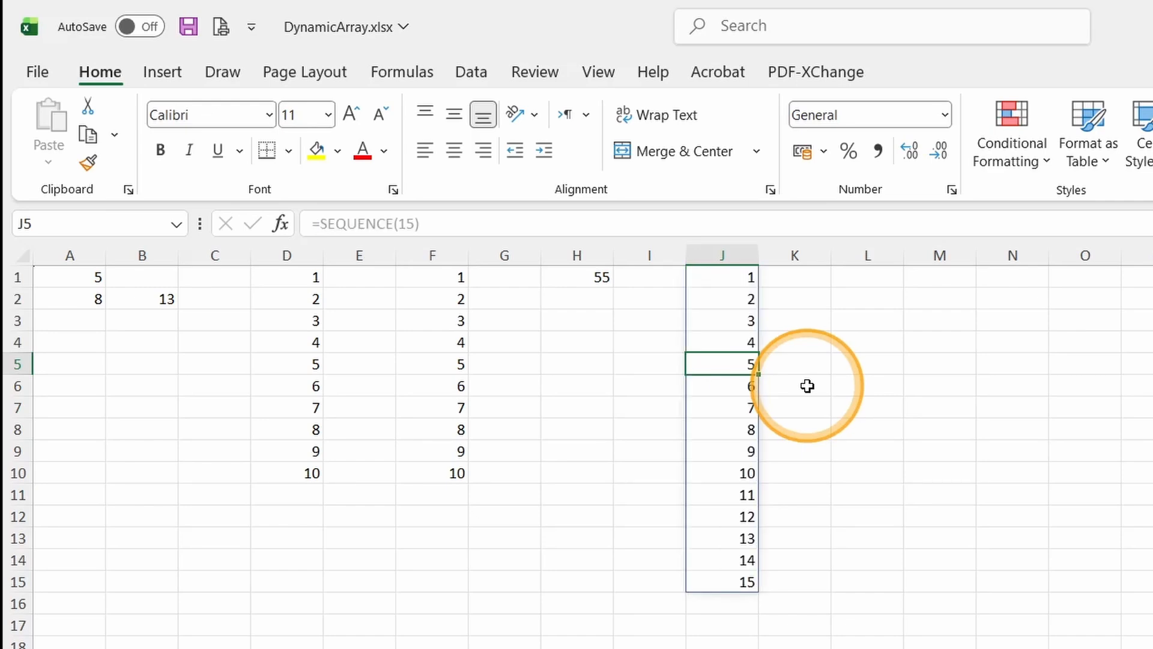
# Step: Enter =SEQUENCE(5,2,10,2) in cell D15 to generate five rows and two columns starting at 10 in steps of 2
pyautogui.click(279, 583)
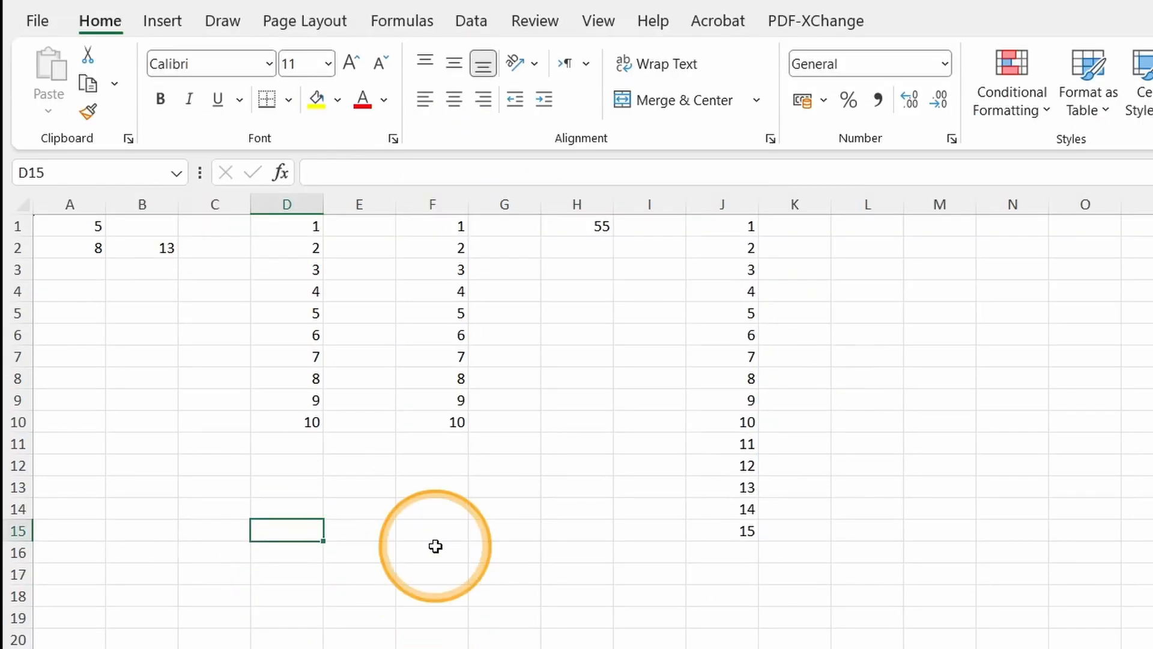
pyautogui.write('=seq')
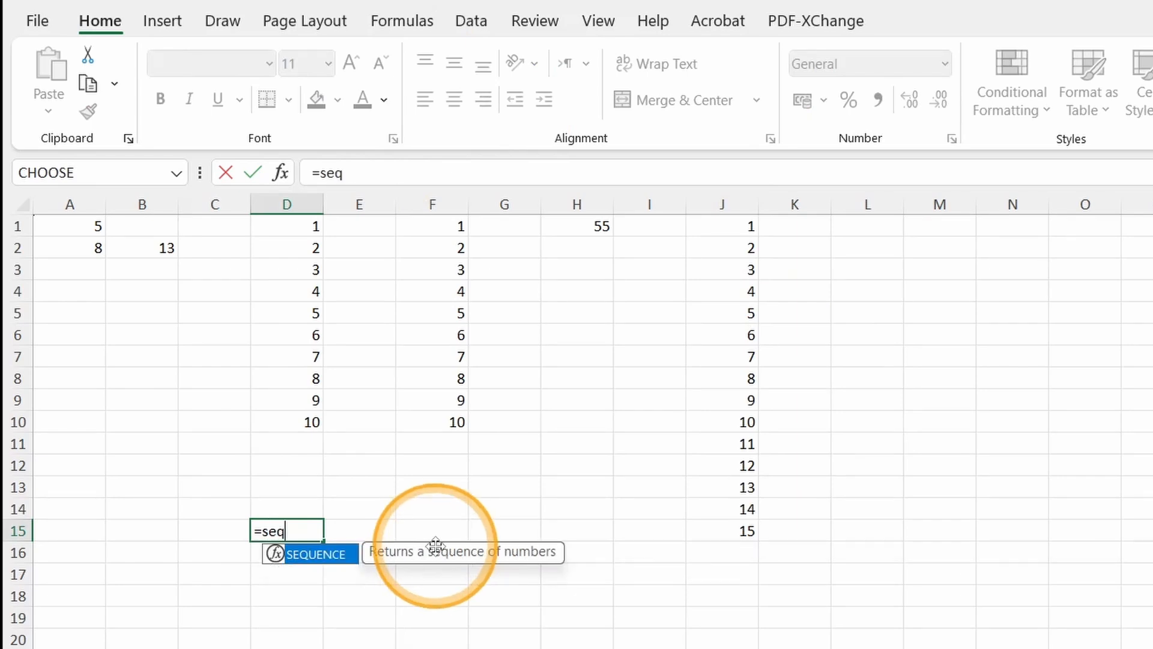
pyautogui.press('Tab')
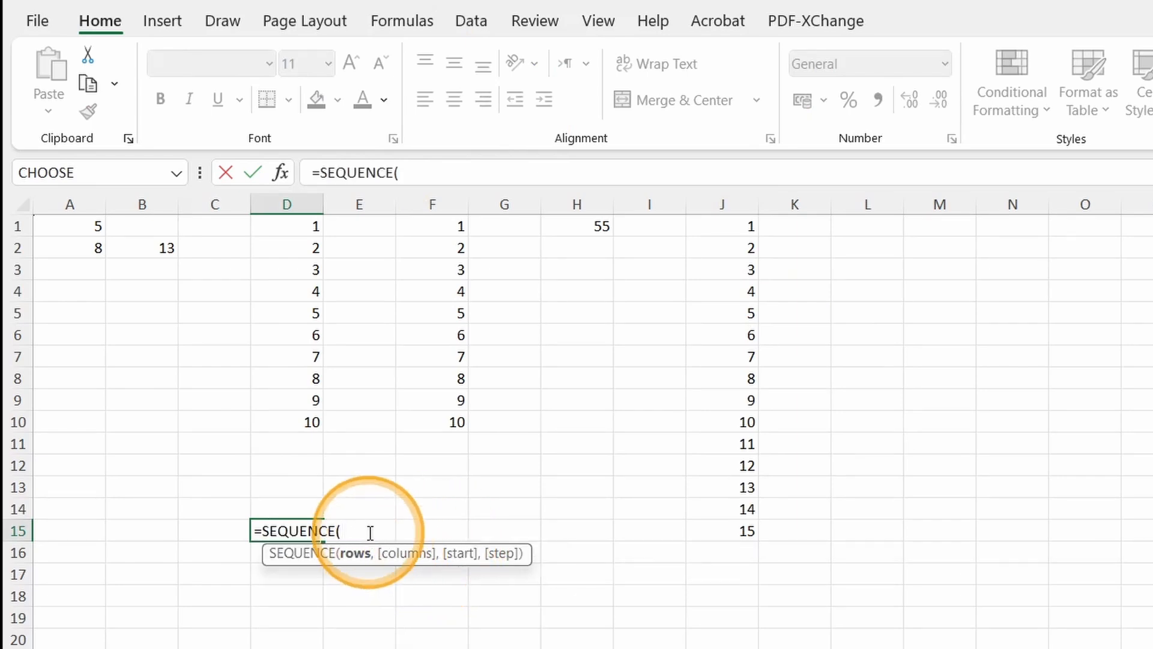
pyautogui.write('5,2,10,2')
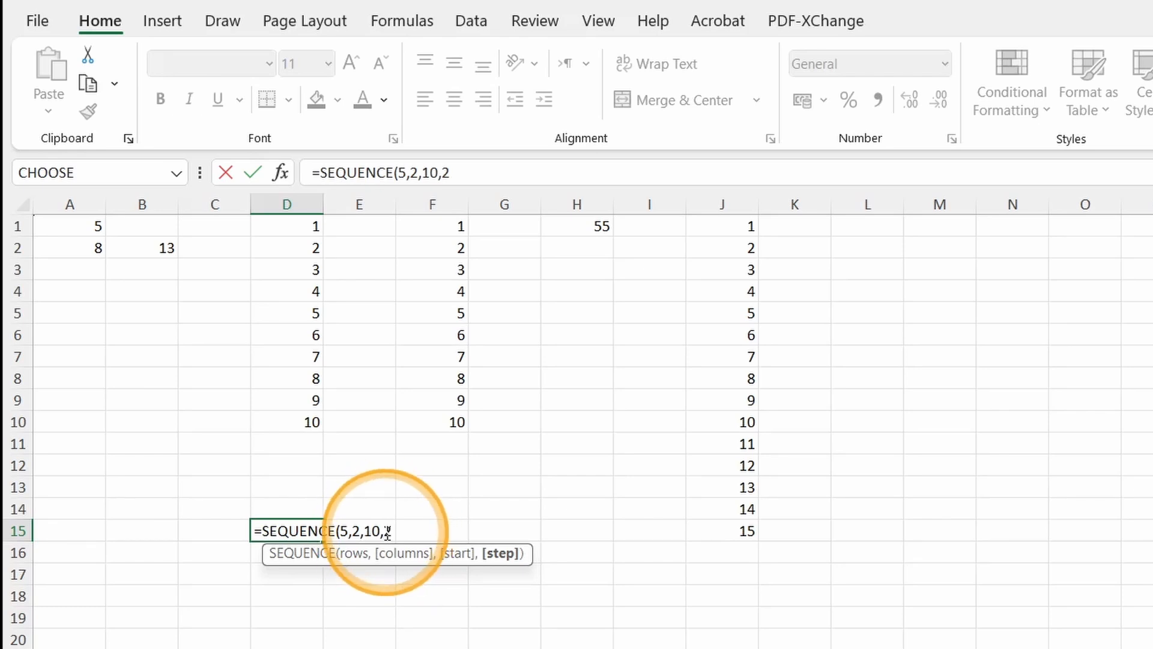
pyautogui.press('Return')
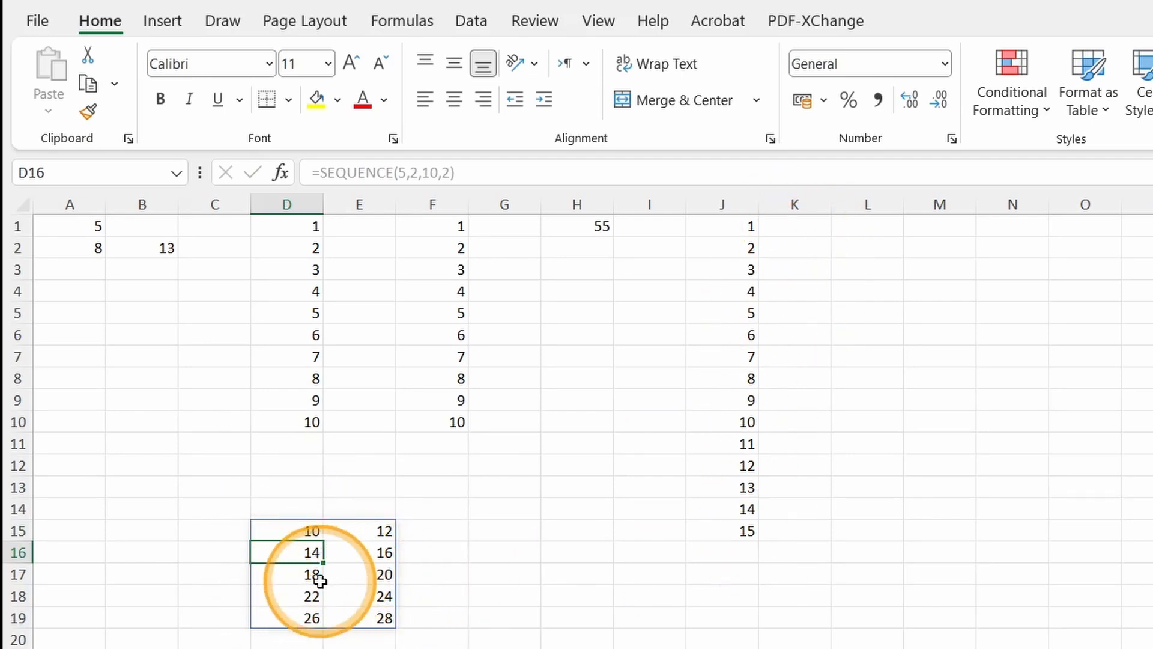
# Step: Enter 25 in cell D17 to obstruct the spilled range, and clear that cell again
pyautogui.write('25')
pyautogui.press('Return')
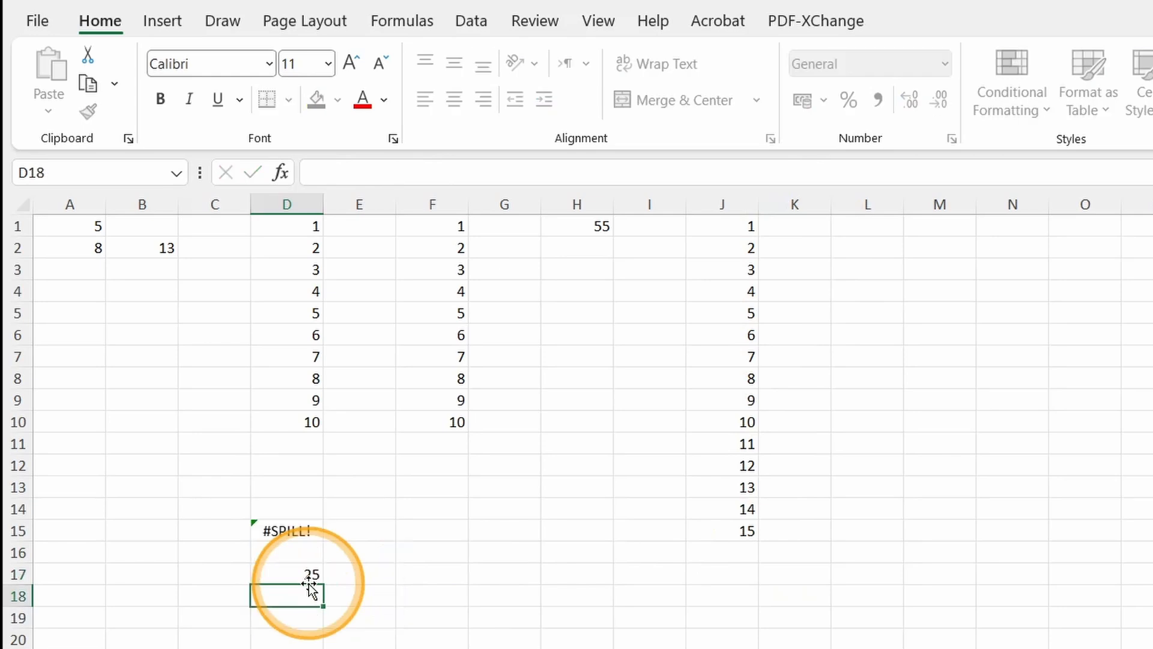
pyautogui.click(304, 575)
pyautogui.press('Delete')
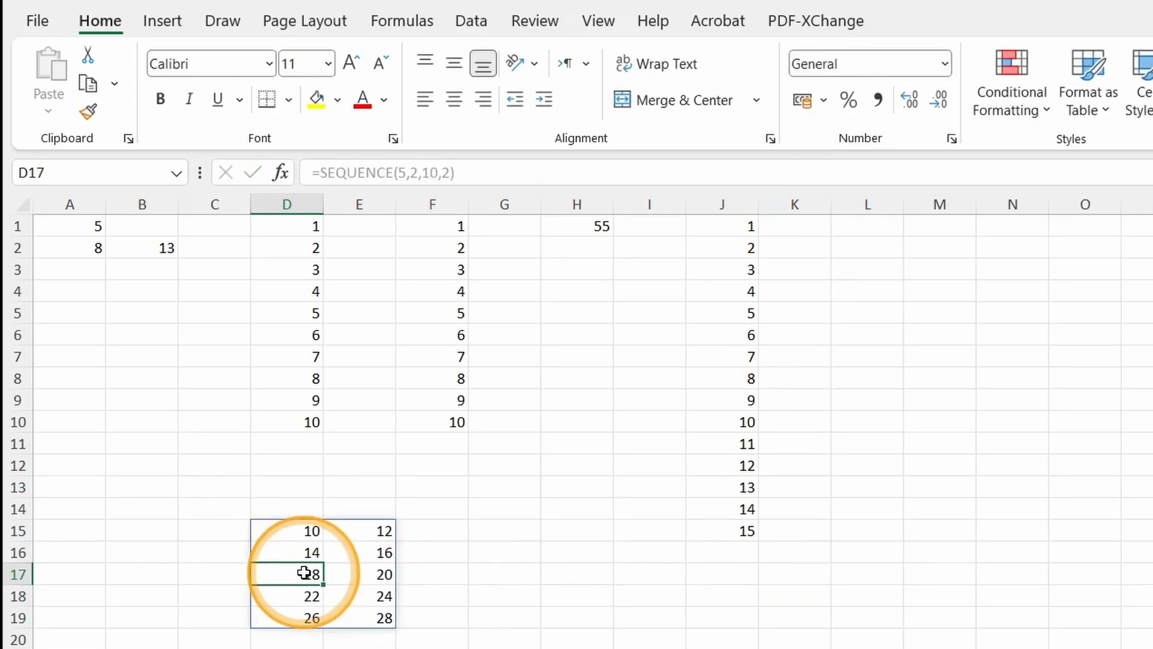
# Step: Merge and center cells D17:E17 within the spilled range, and unmerge them again
pyautogui.moveTo(304, 572); pyautogui.dragTo(340, 571)
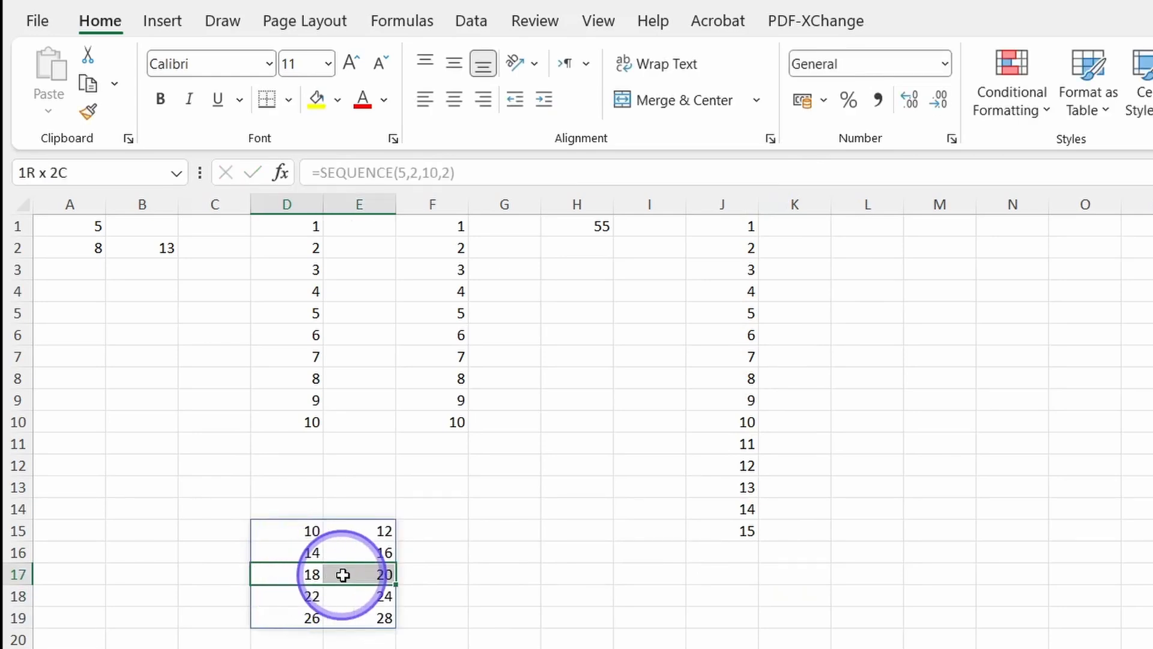
pyautogui.click(664, 101)
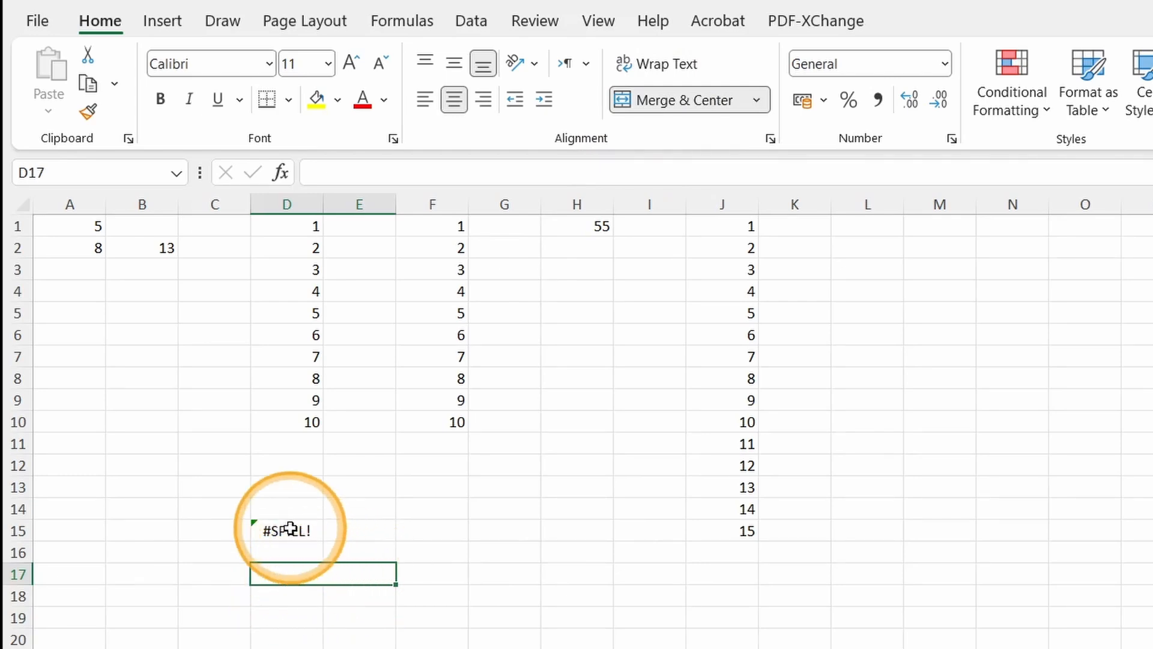
pyautogui.click(696, 107)
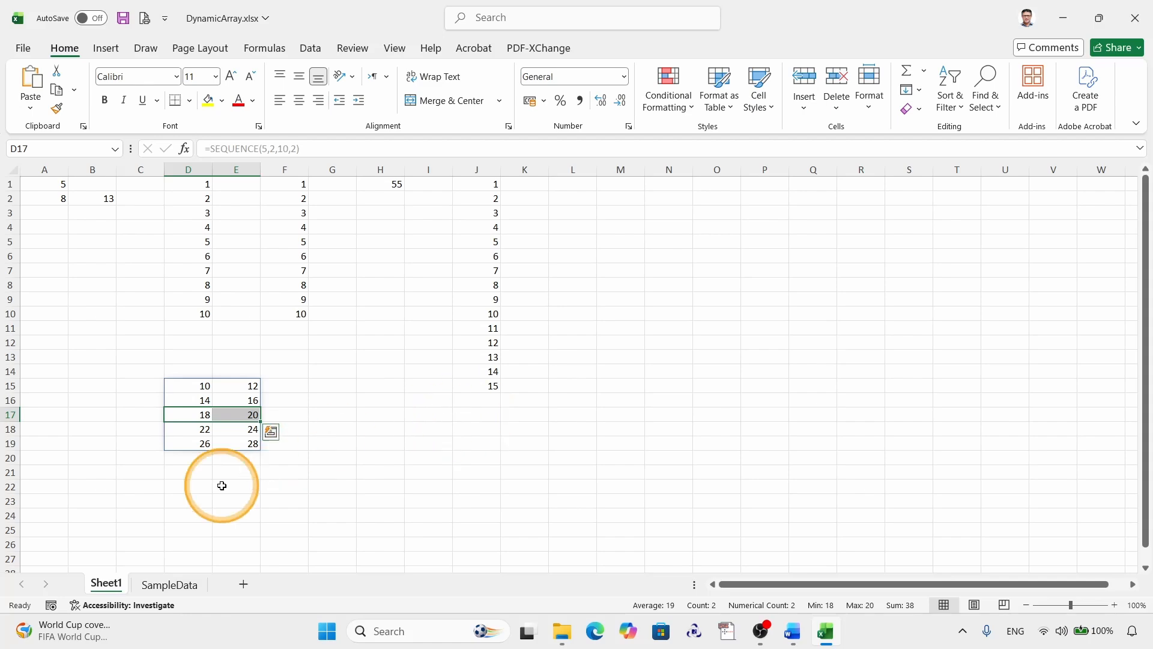
# Step: On the SampleData sheet, enter =FILTER(A2:J23,C2:C23="North") in cell L2 to extract the North region's invoices
pyautogui.click(170, 585)
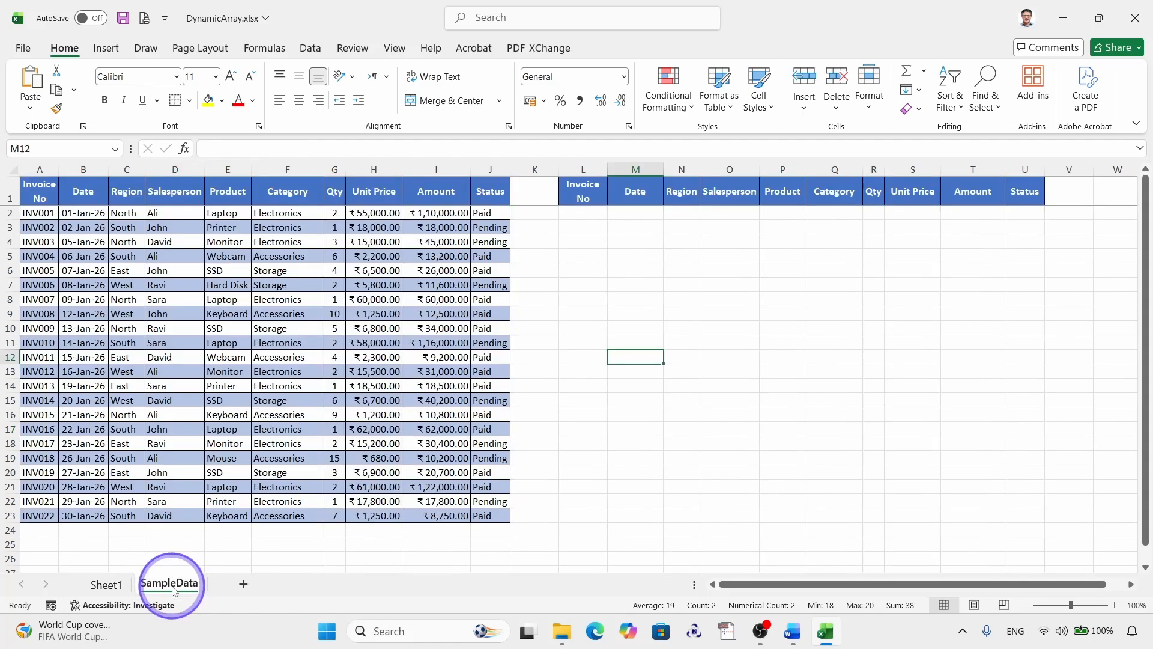
pyautogui.click(580, 213)
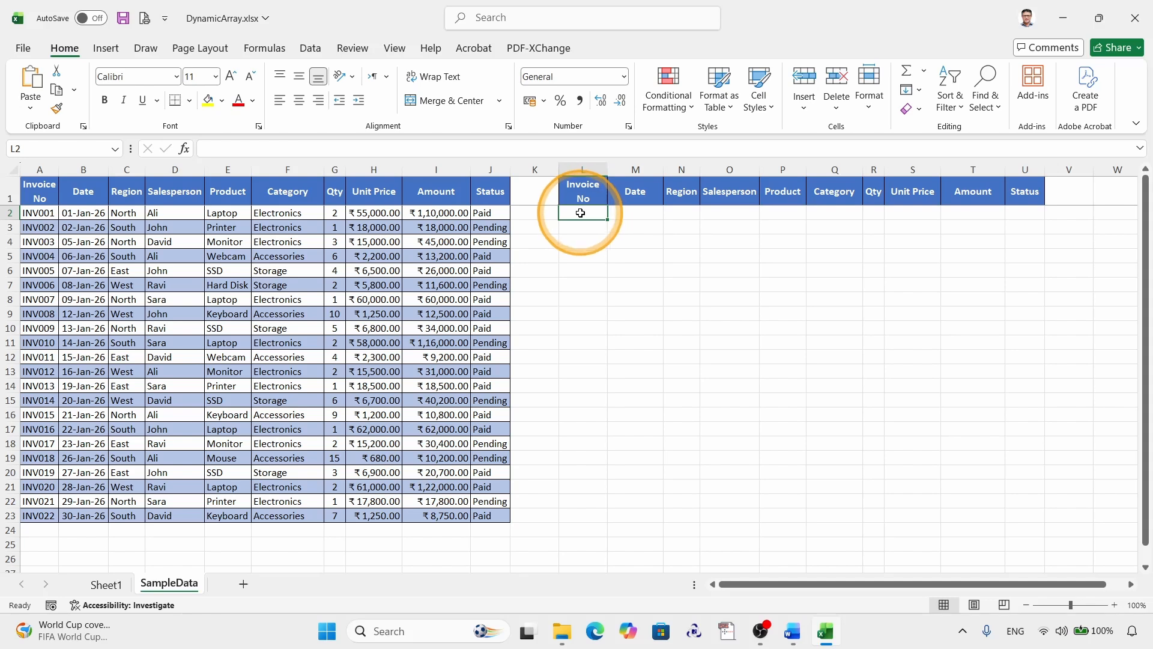
pyautogui.write('=FILTER(')
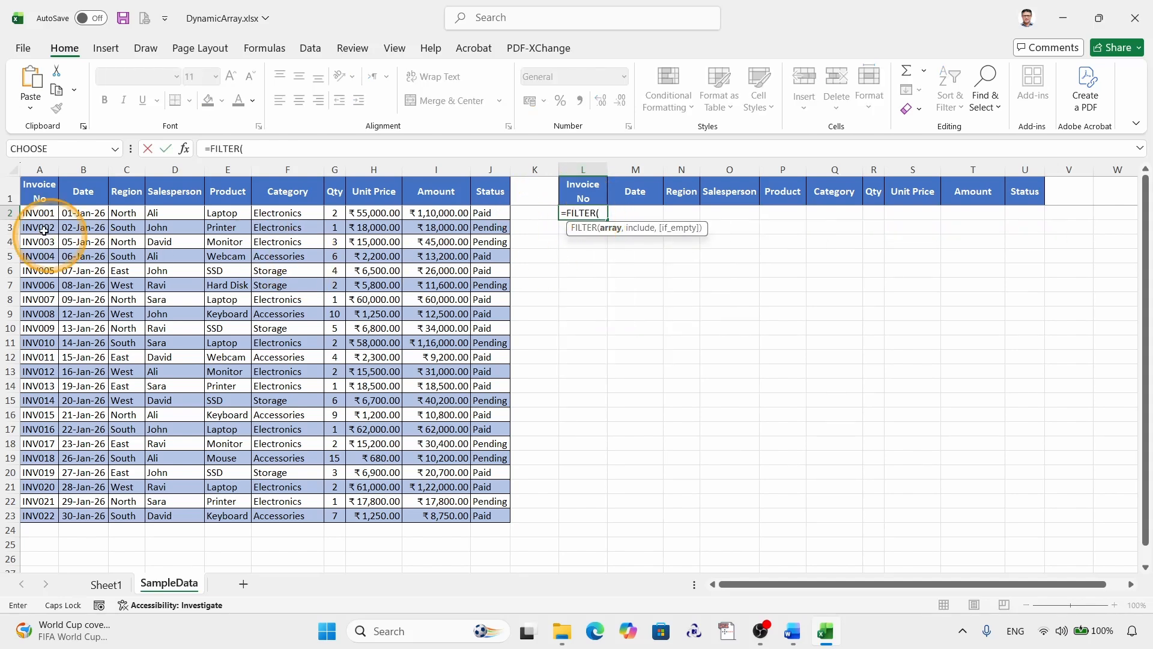
pyautogui.moveTo(32, 212); pyautogui.dragTo(531, 525)
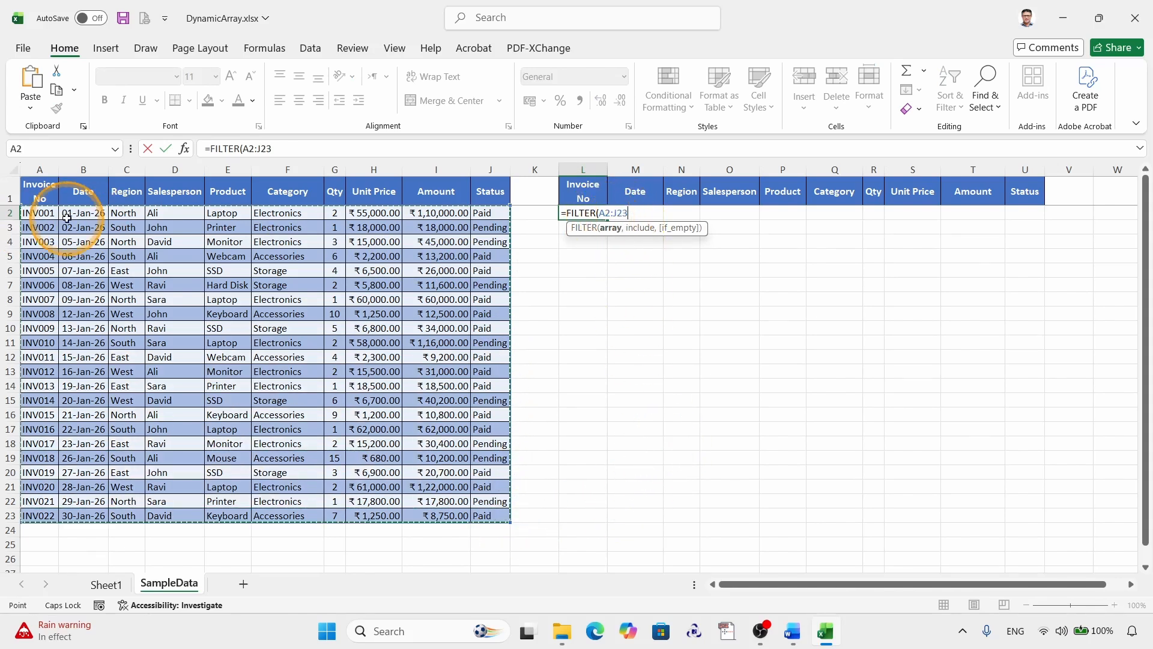
pyautogui.write(',')
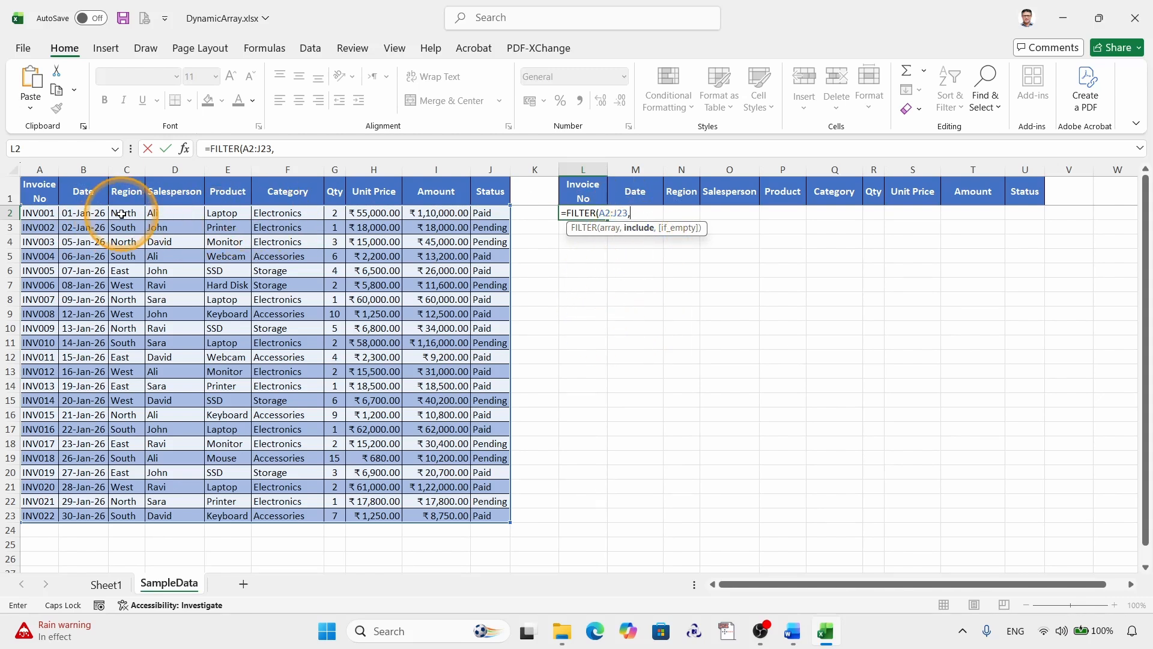
pyautogui.moveTo(122, 214); pyautogui.dragTo(140, 513)
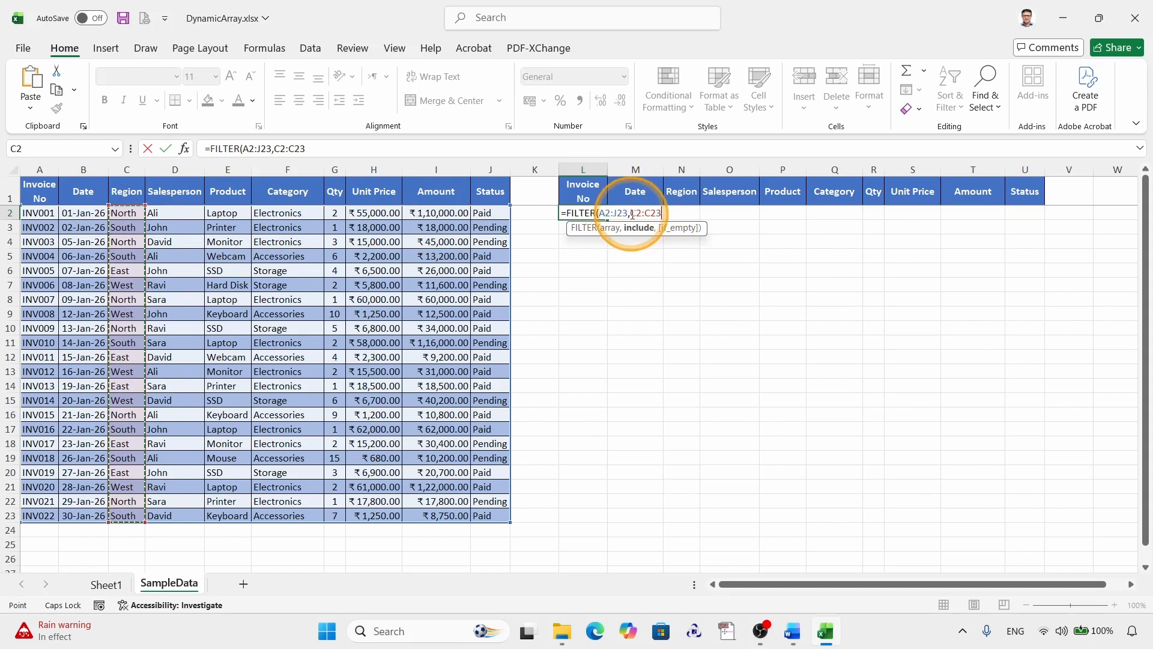
pyautogui.press('super+plus')
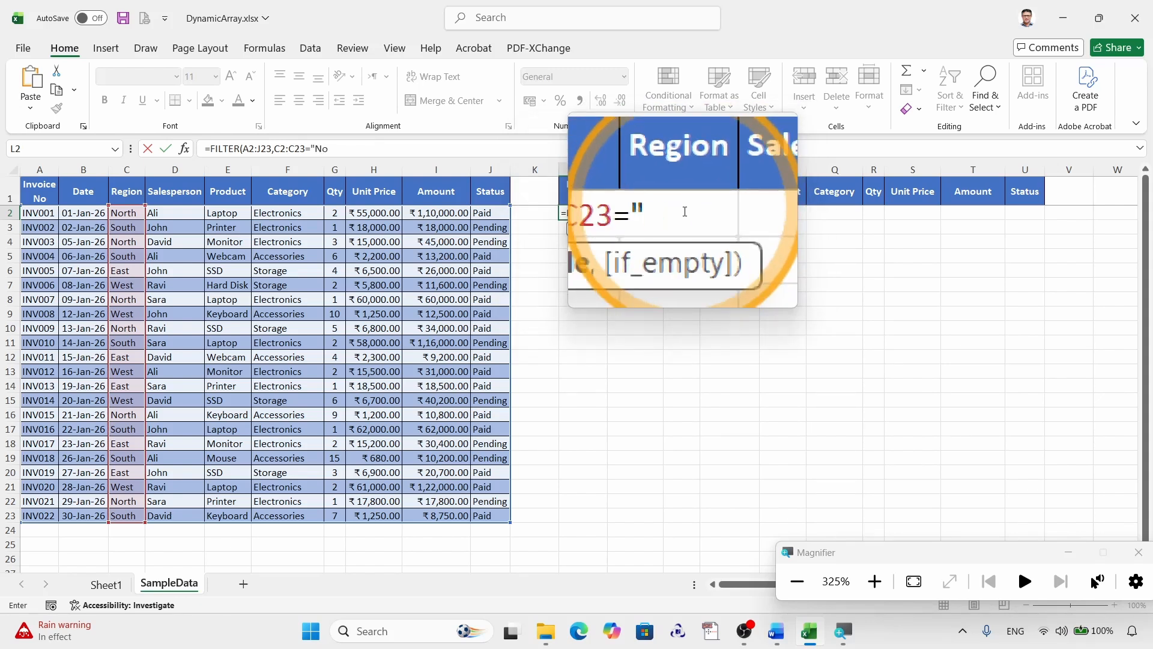
pyautogui.write('rth"')
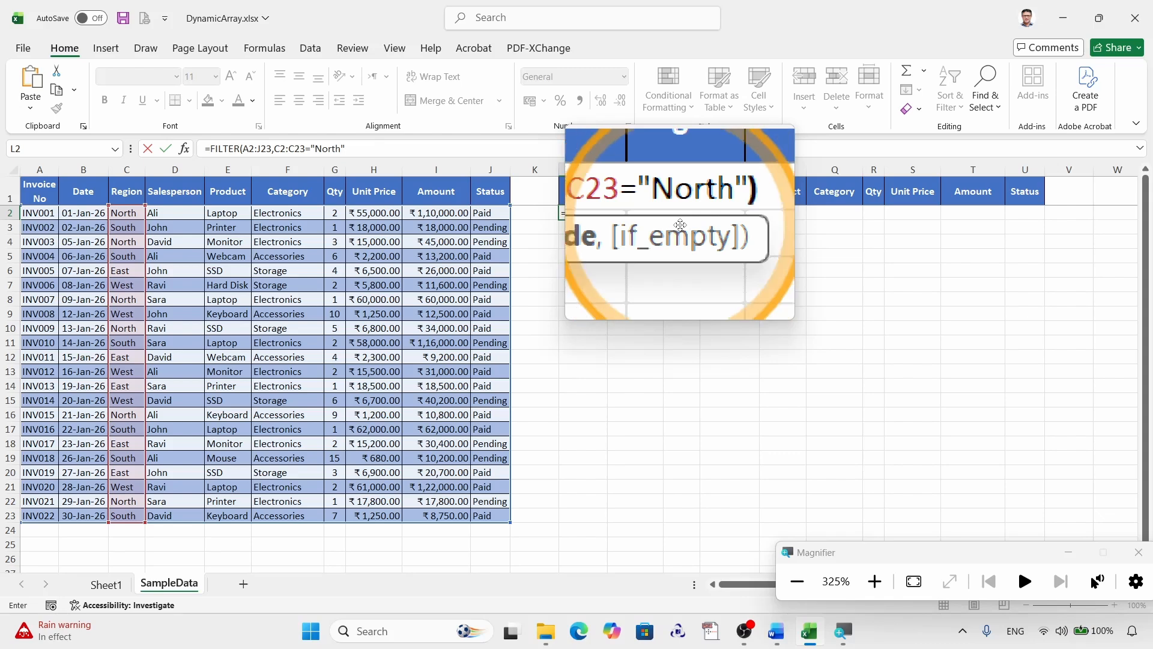
pyautogui.press('Return')
pyautogui.press('super+Escape')
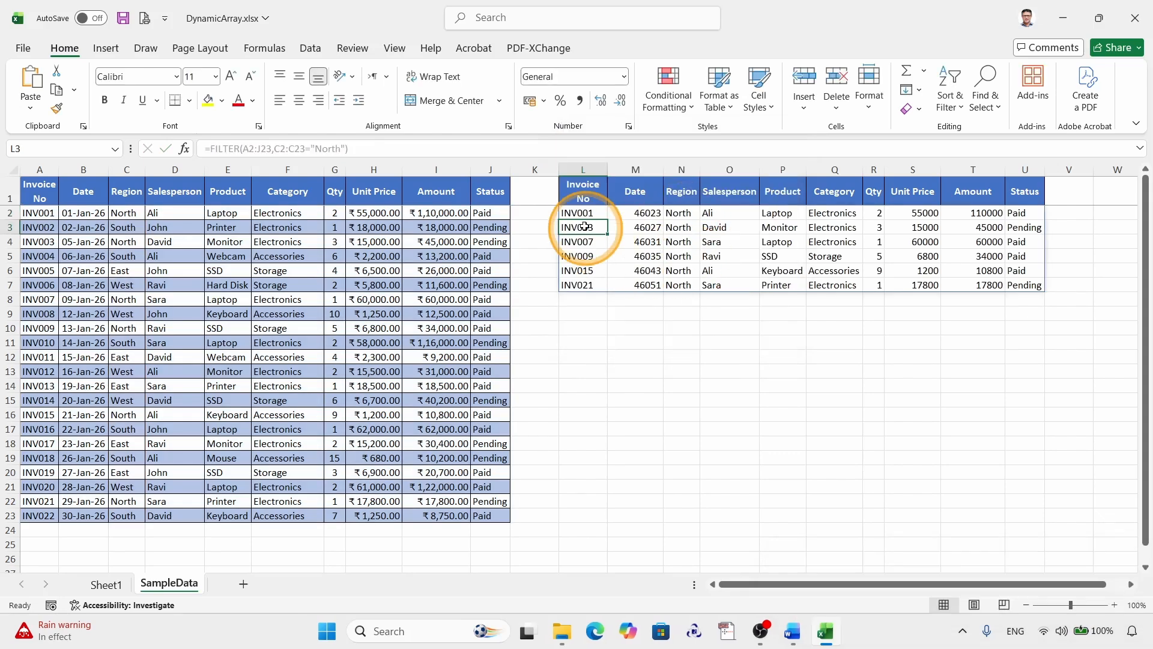
# Step: Compare the formula of origin cell L2 with the one shown for spilled cell L4
pyautogui.click(581, 214)
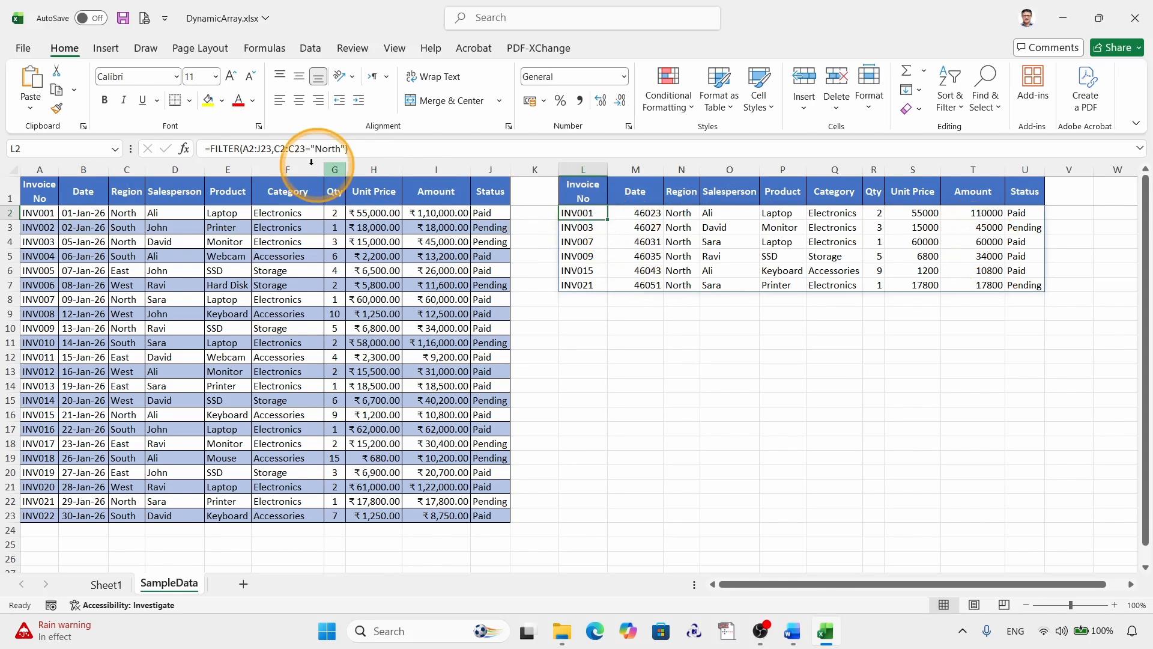
pyautogui.press('super+plus')
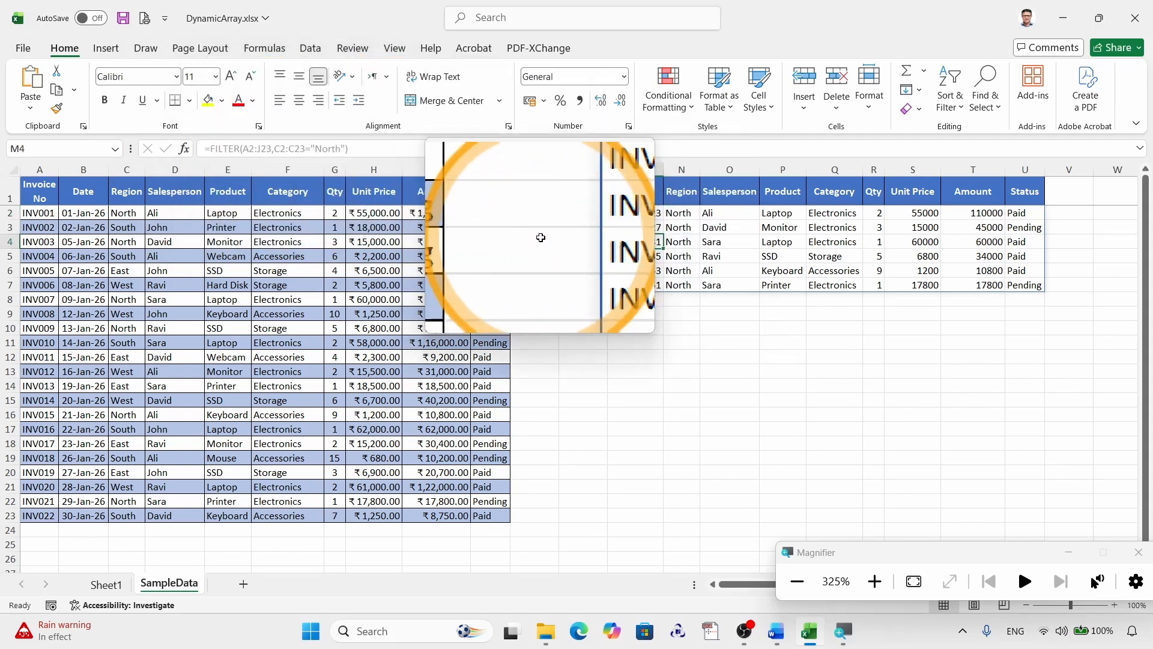
pyautogui.click(581, 242)
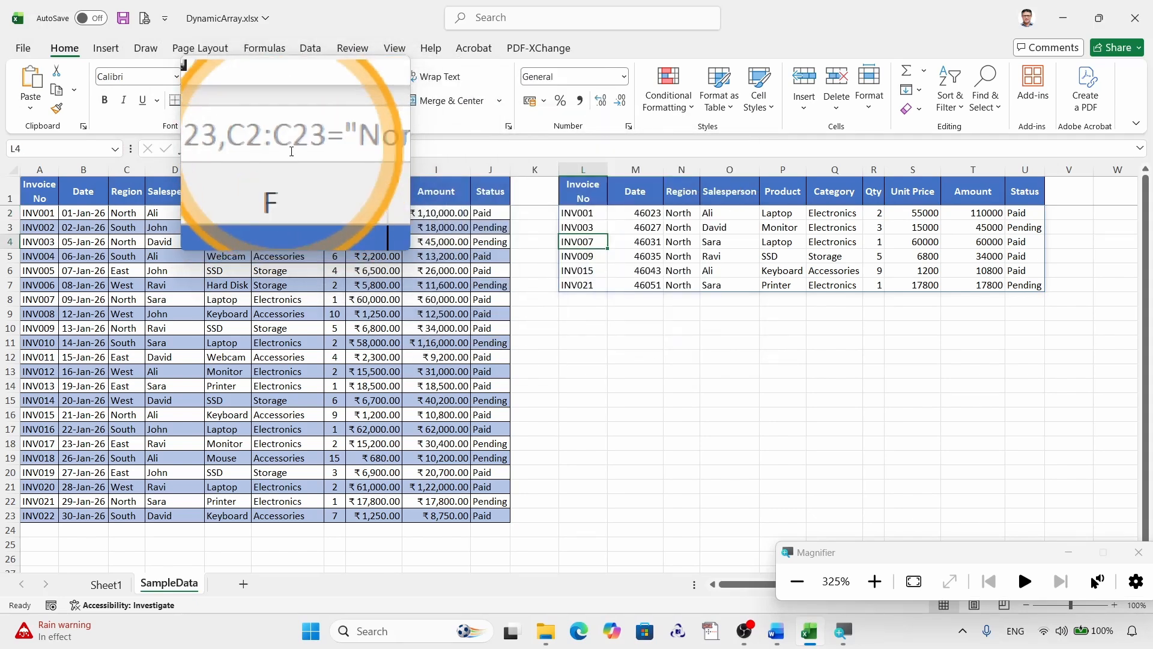
pyautogui.press('super+Escape')
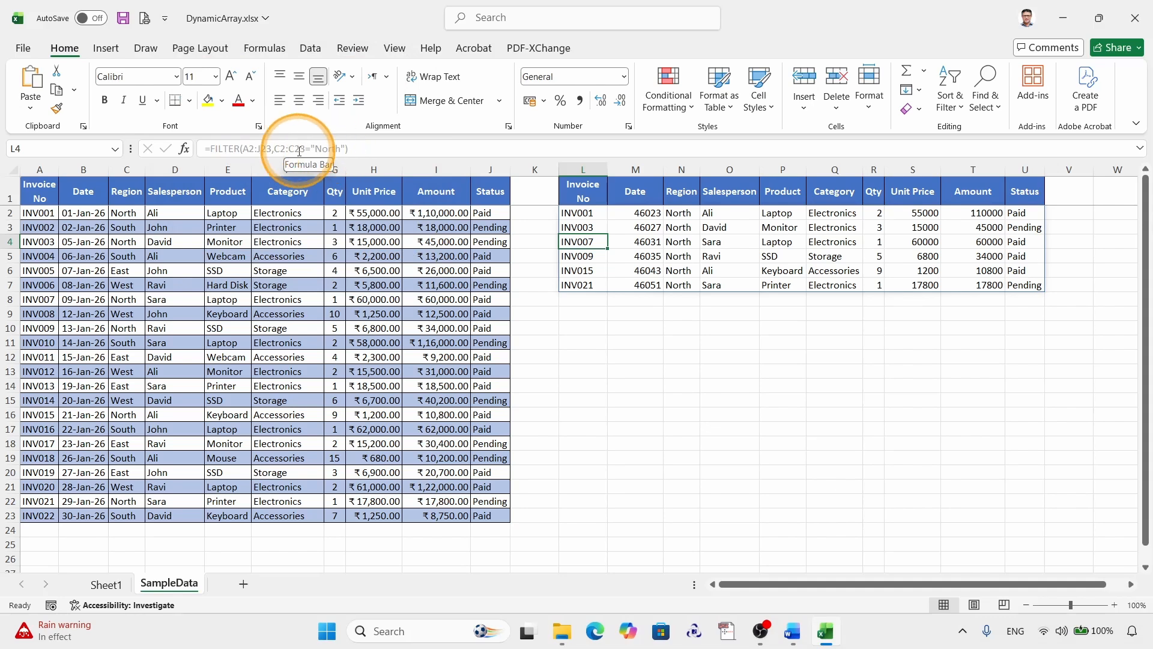
pyautogui.press('super+plus')
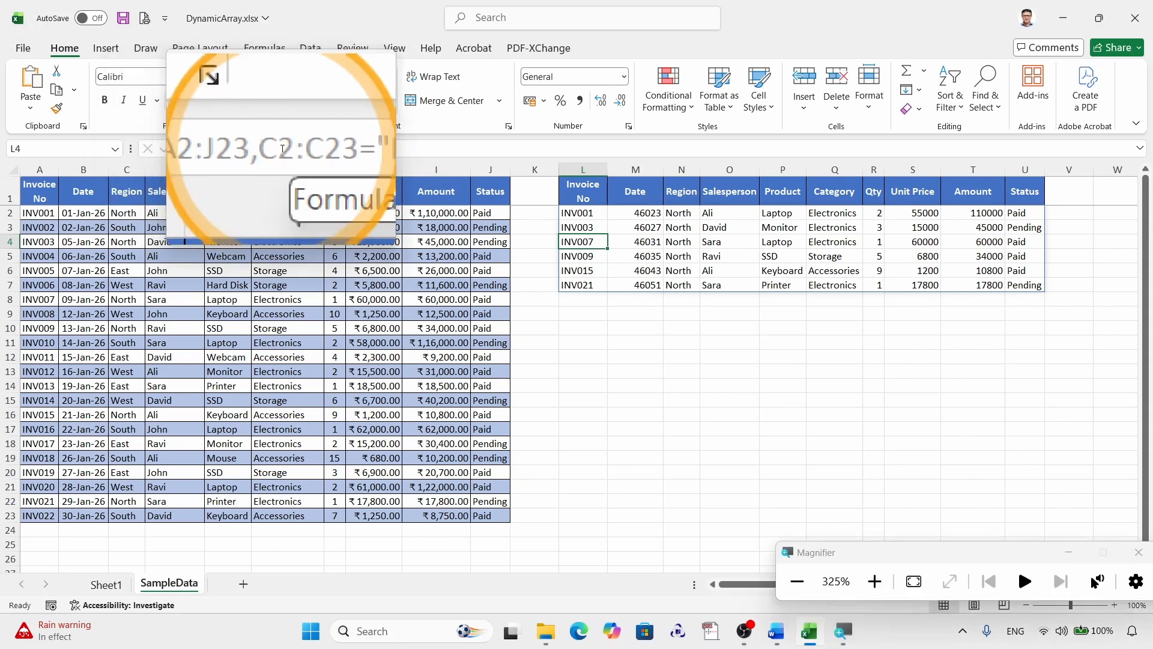
pyautogui.press('super+Escape')
pyautogui.click(575, 214)
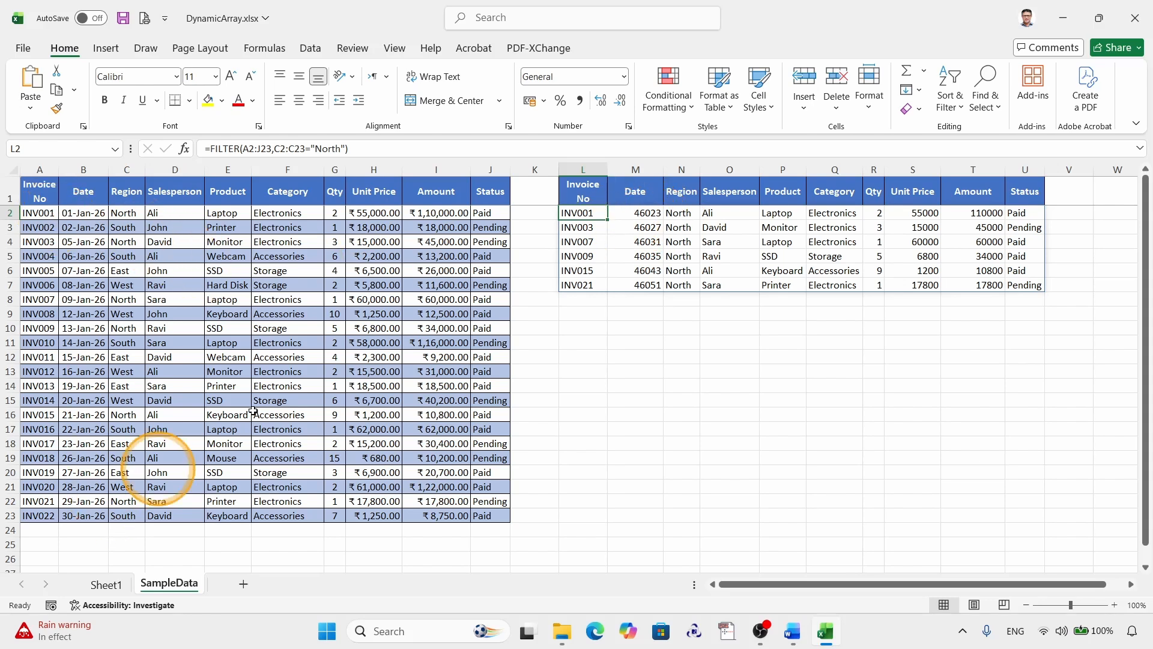
# Step: Format the filtered dates in M2:M7 as Short Date
pyautogui.moveTo(613, 214); pyautogui.dragTo(636, 285)
pyautogui.click(624, 77)
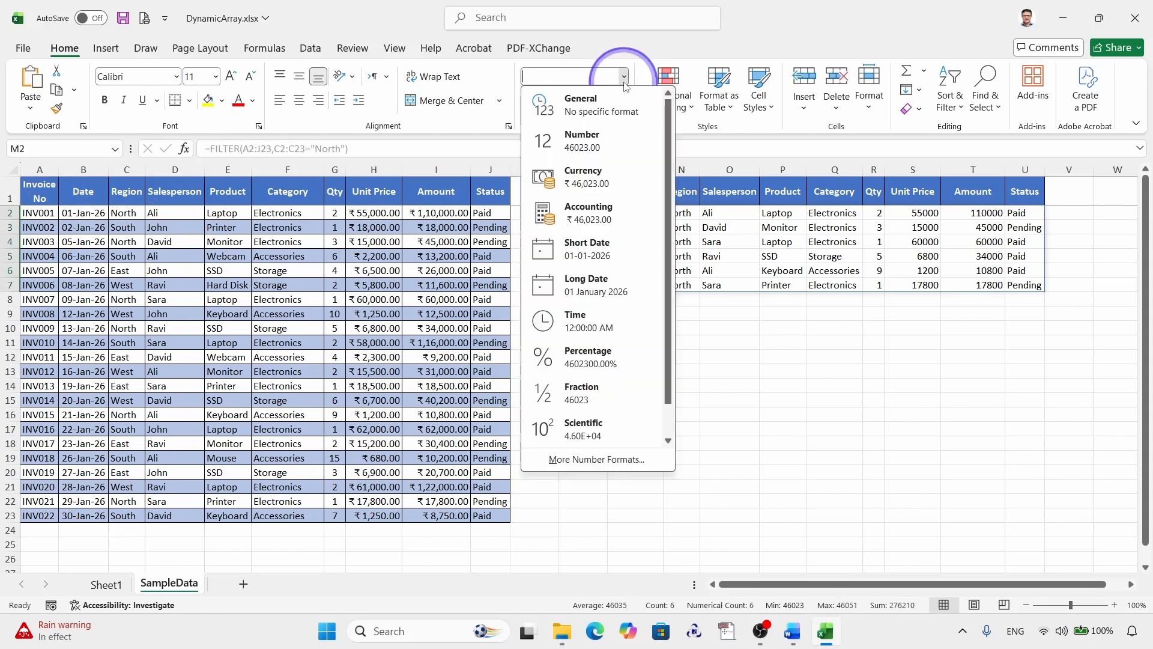
pyautogui.click(591, 249)
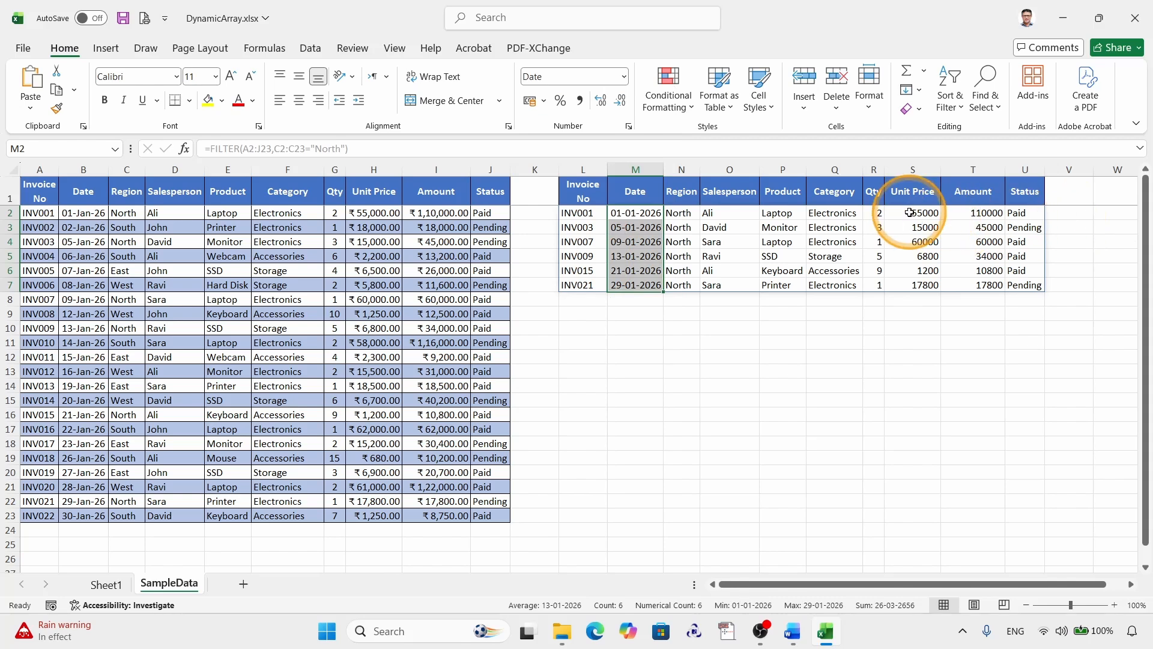
# Step: Format the filtered unit prices and amounts in S2:T7 as Currency
pyautogui.moveTo(910, 212); pyautogui.dragTo(991, 283)
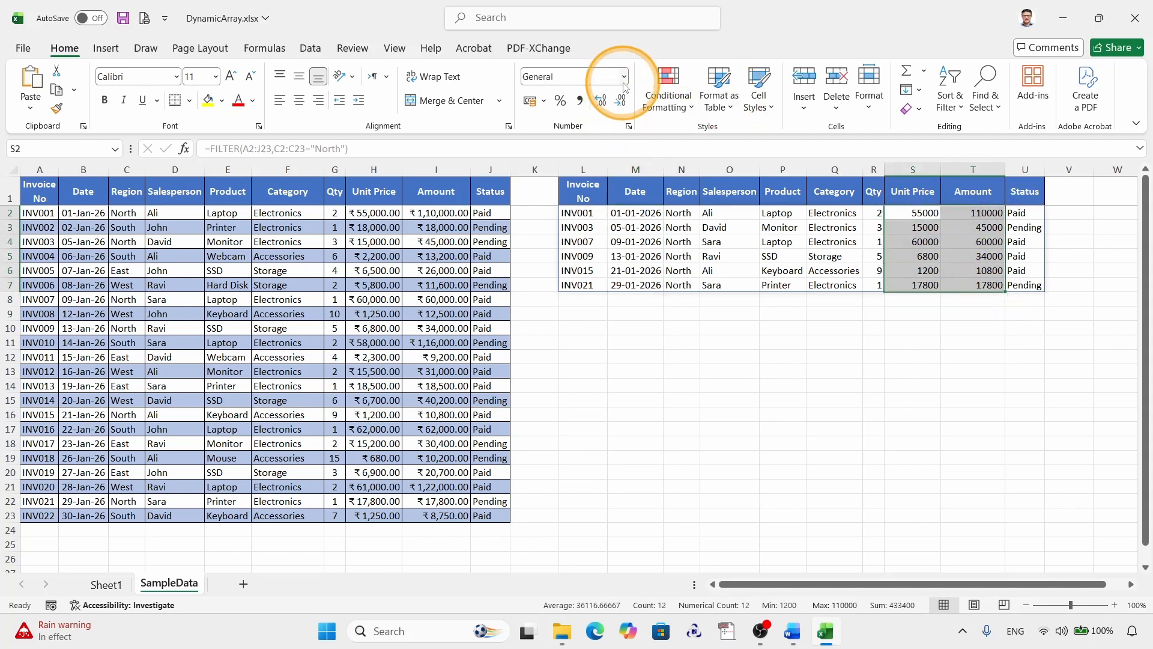
pyautogui.click(624, 76)
pyautogui.click(592, 174)
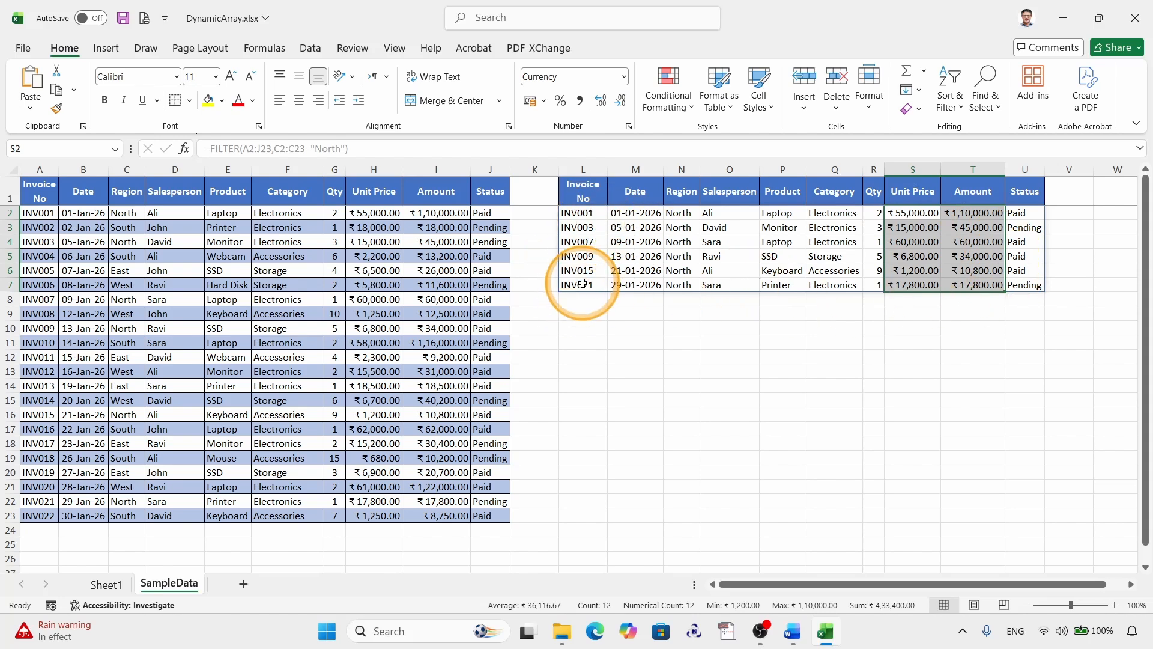
# Step: Clear the region in source cell C2 to test the FILTER formula's automatic update, and undo the deletion
pyautogui.click(591, 210)
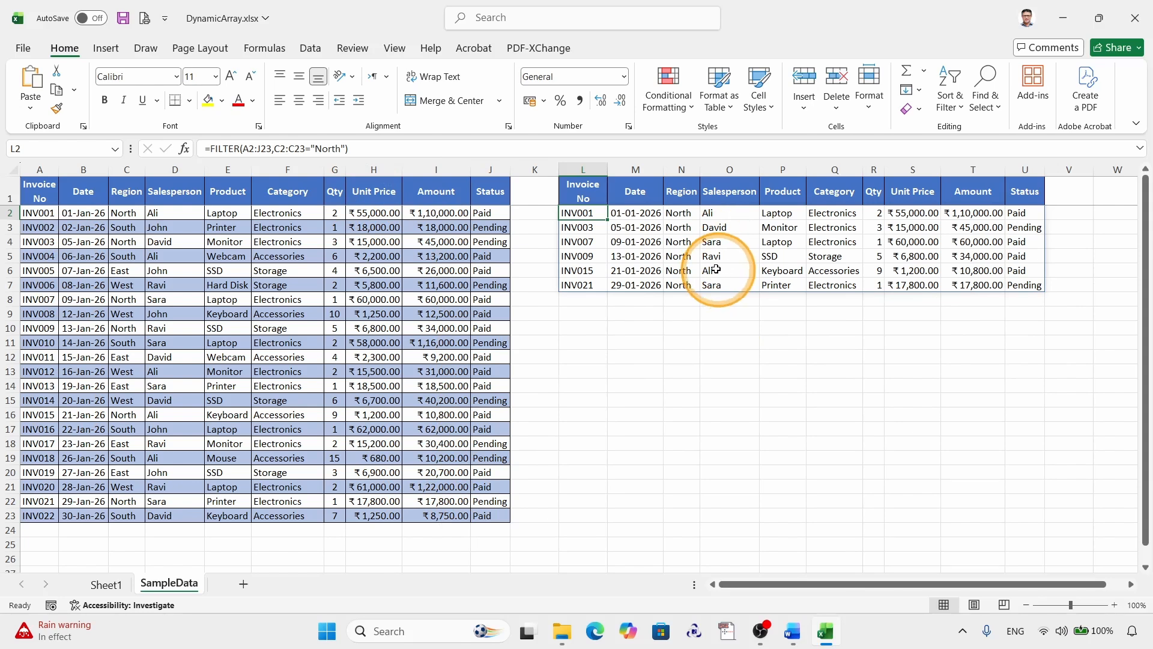
pyautogui.click(125, 214)
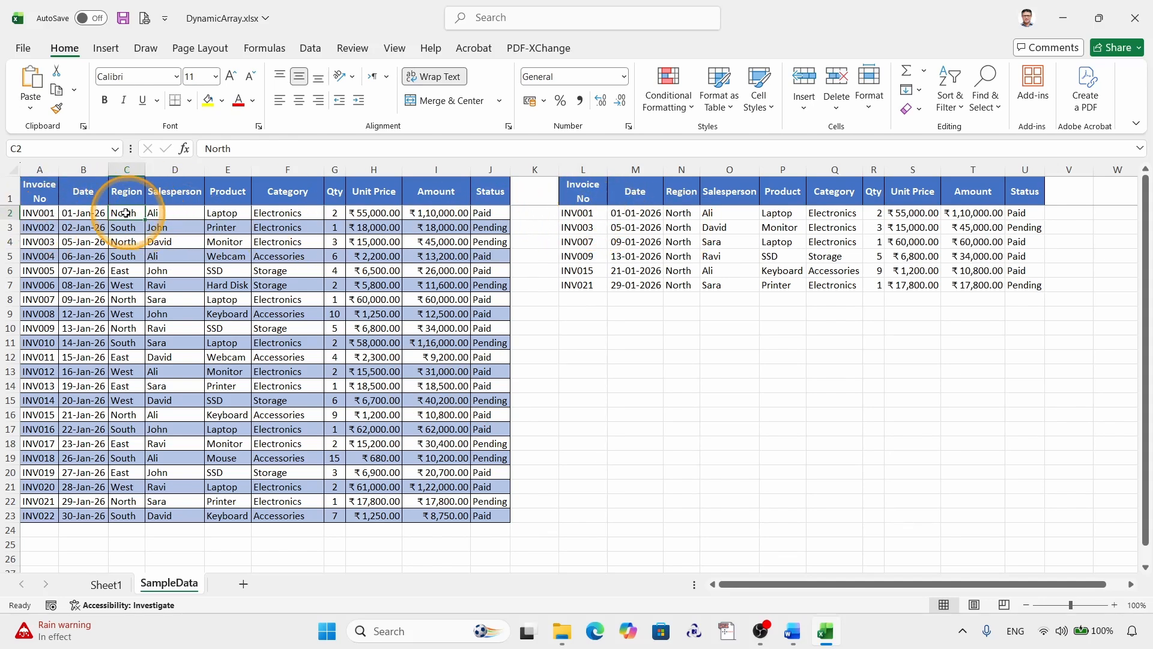
pyautogui.press('Delete')
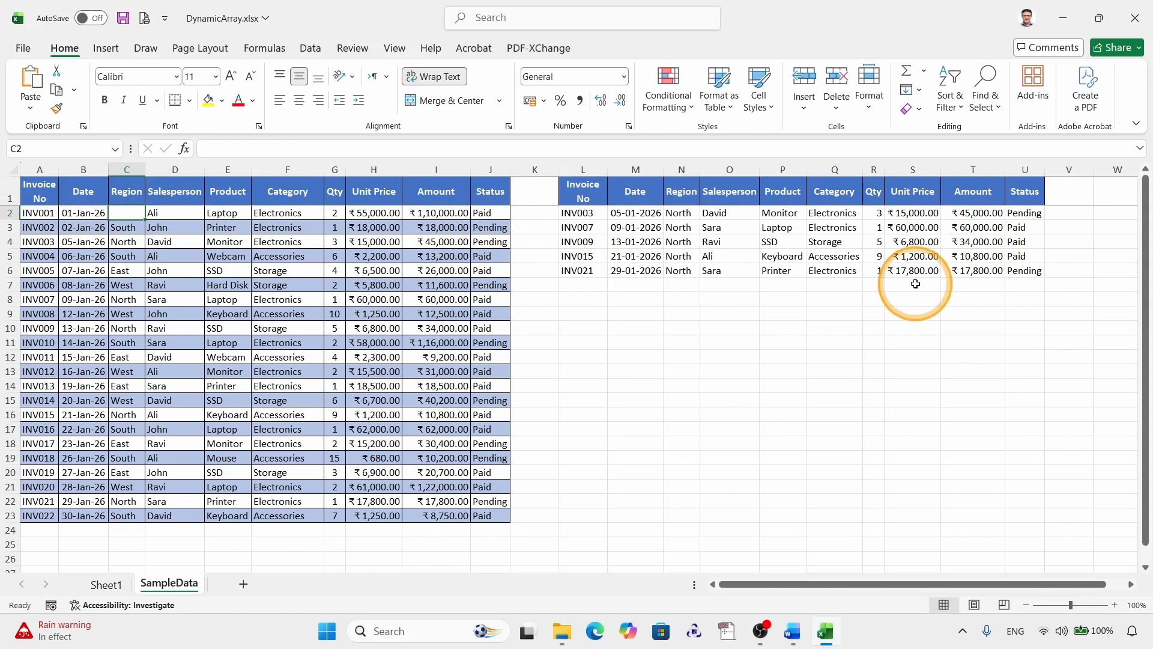
pyautogui.hotkey('ctrl', 'z')
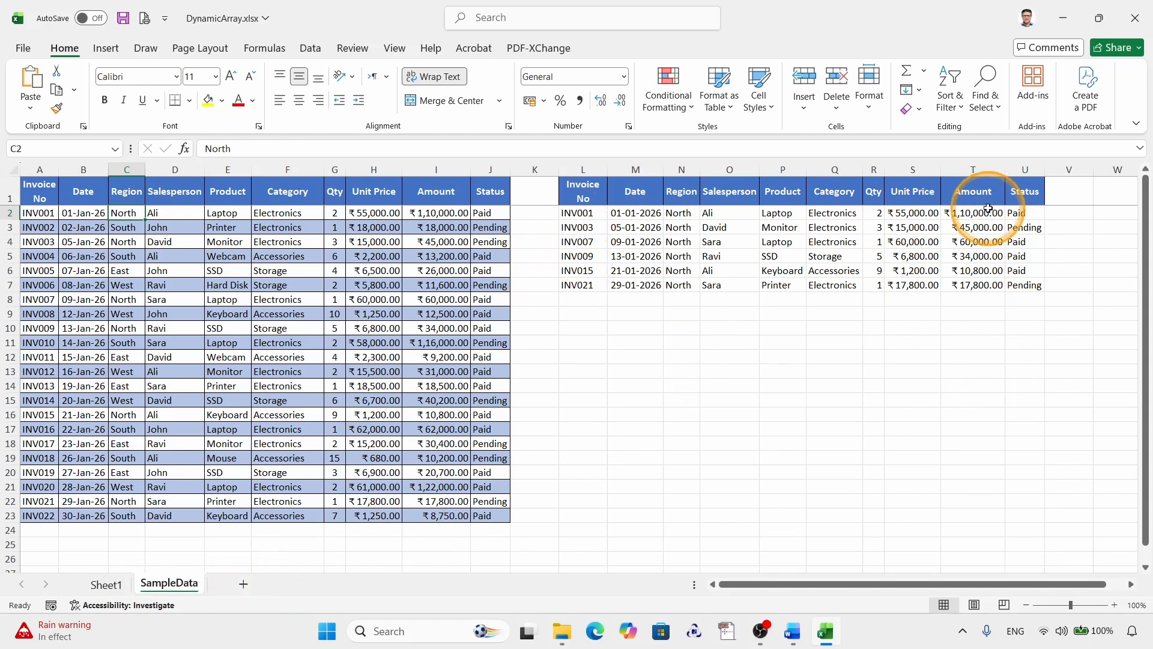
# Step: Add a new blank worksheet to the workbook and return to the SampleData sheet
pyautogui.click(243, 584)
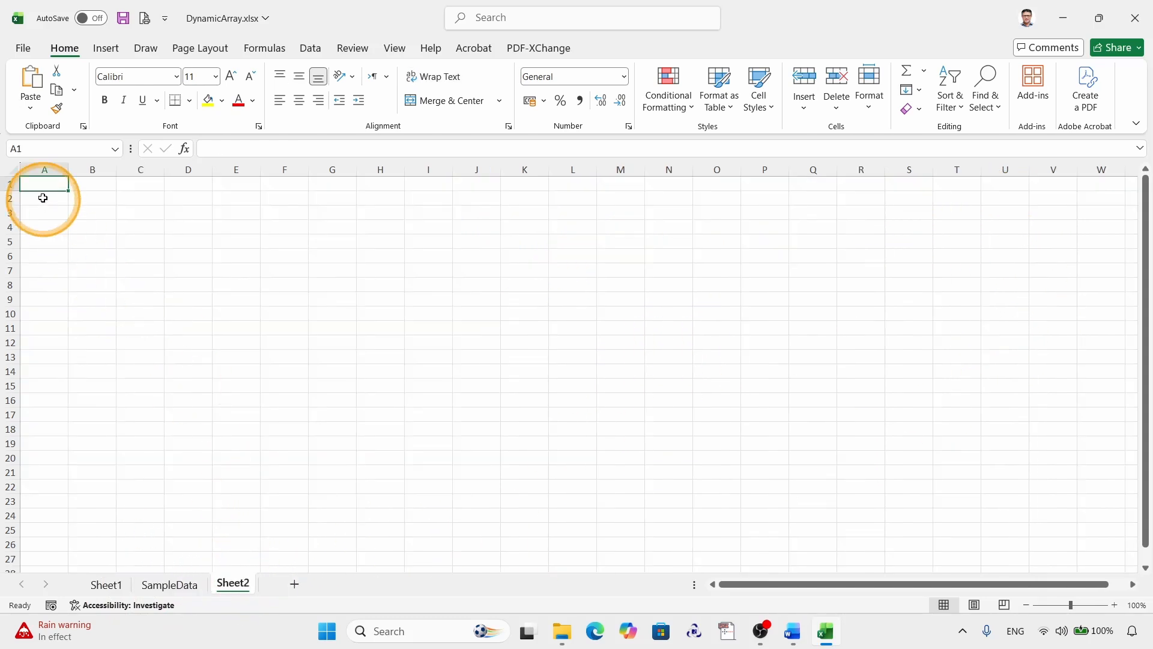
pyautogui.click(174, 584)
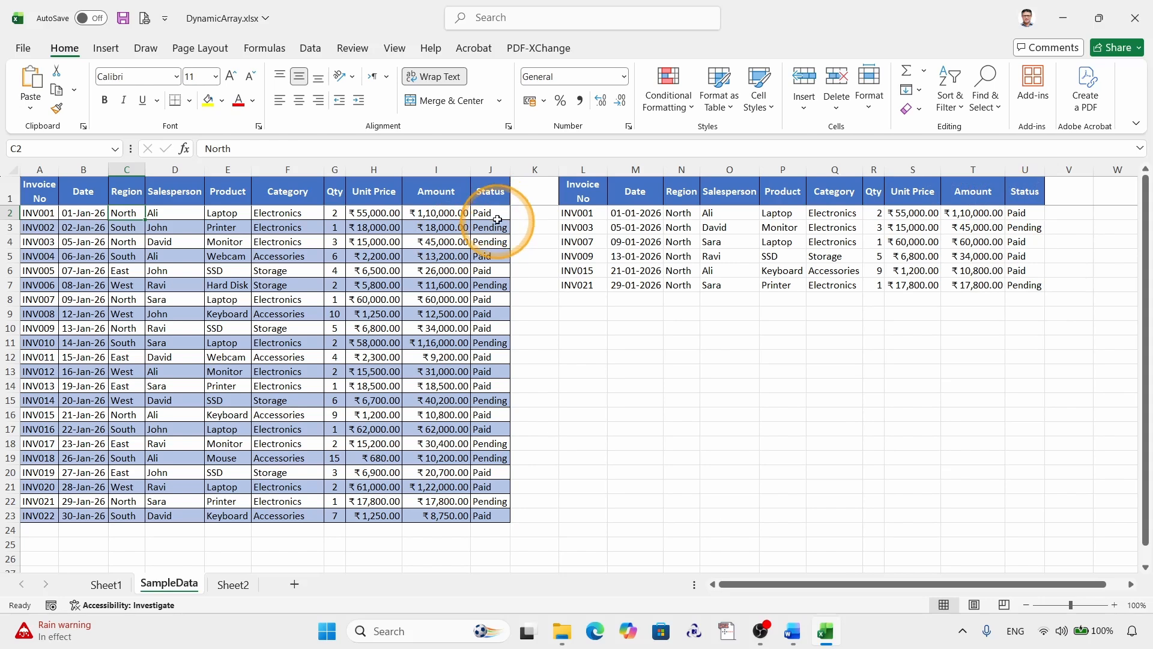
# Step: Start a FILTER formula in cell A2 of Sheet2 with SampleData!A2:J23 as the array
pyautogui.click(577, 212)
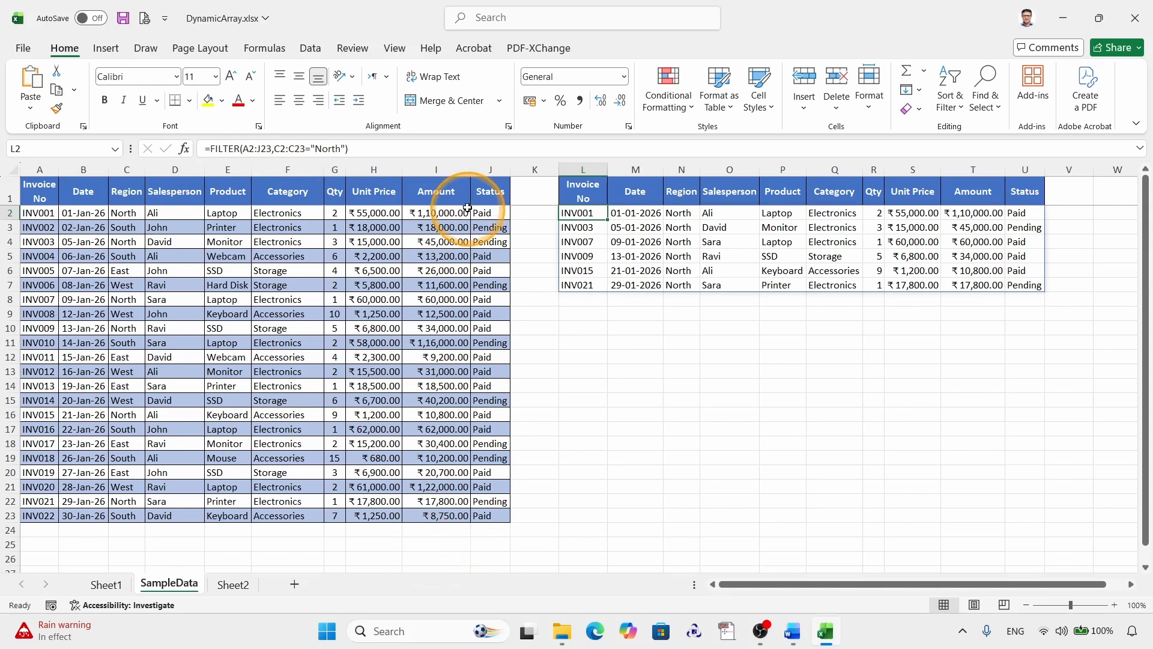
pyautogui.click(239, 588)
pyautogui.click(53, 199)
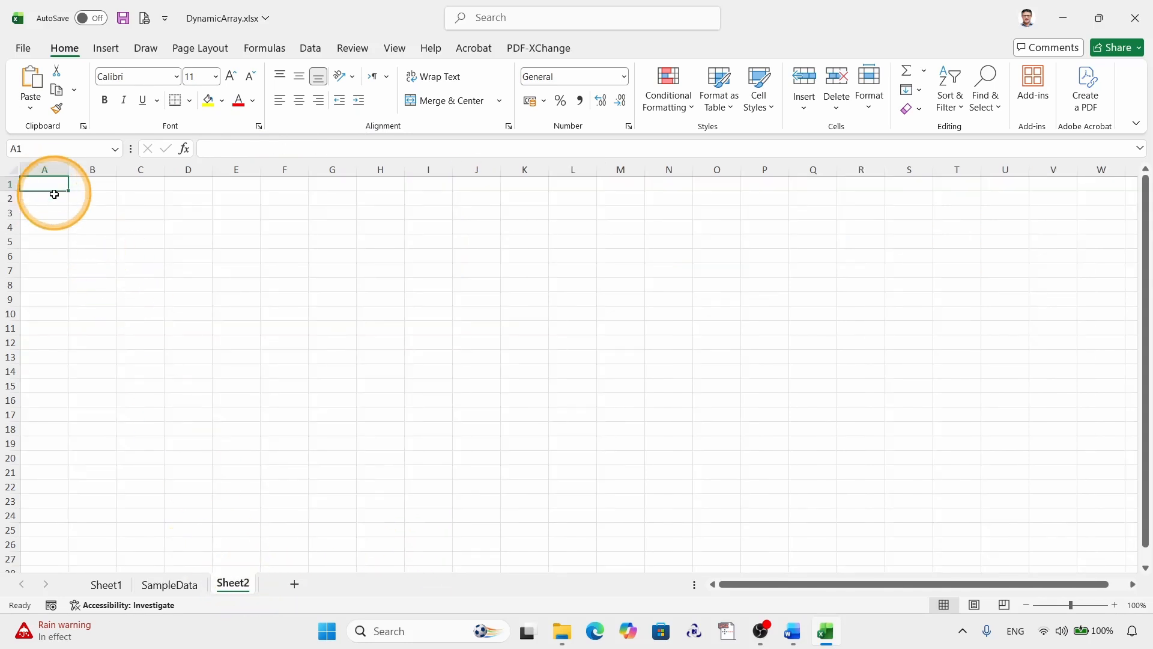
pyautogui.write('=')
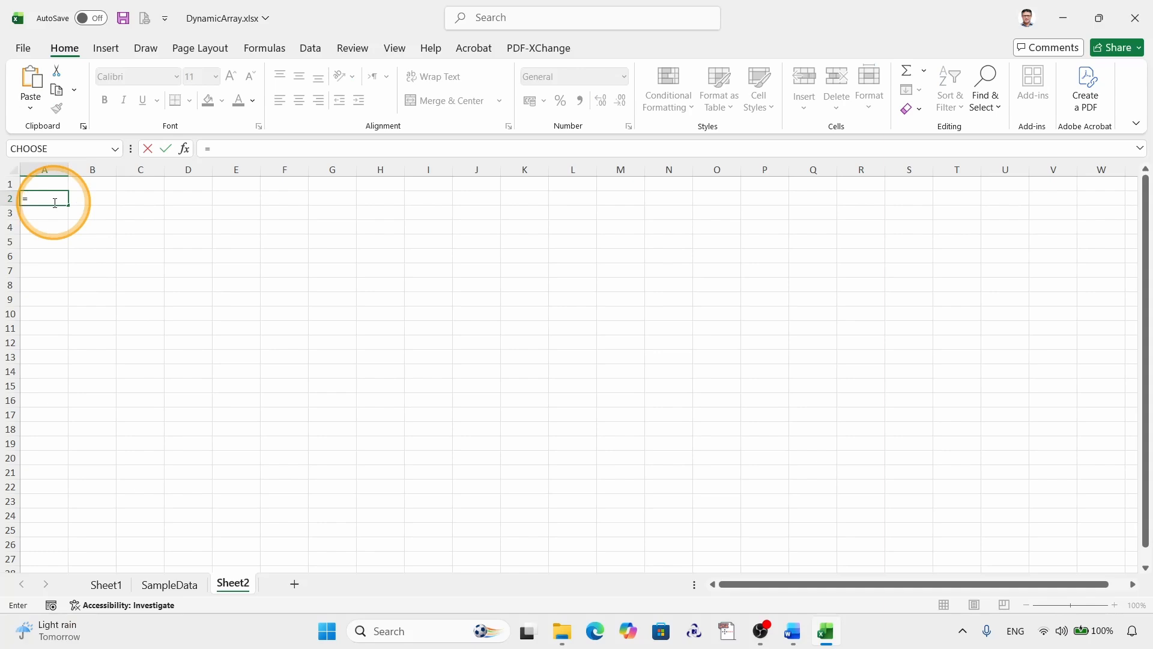
pyautogui.write('filt')
pyautogui.press('Tab')
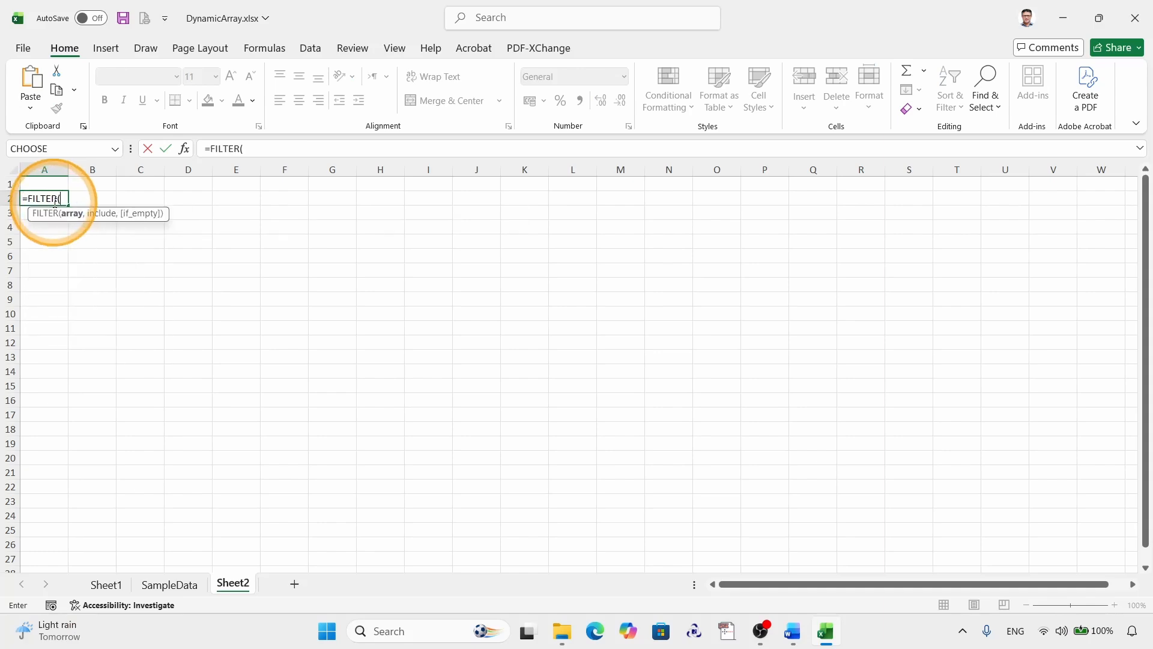
pyautogui.click(170, 584)
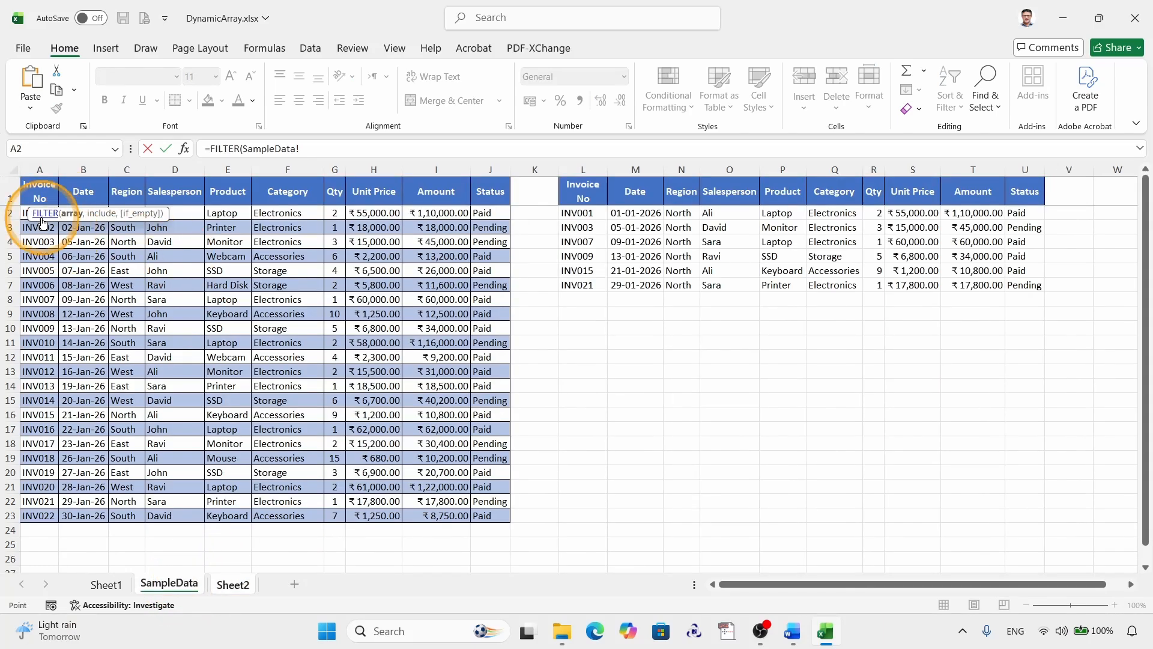
pyautogui.moveTo(29, 215); pyautogui.dragTo(498, 518)
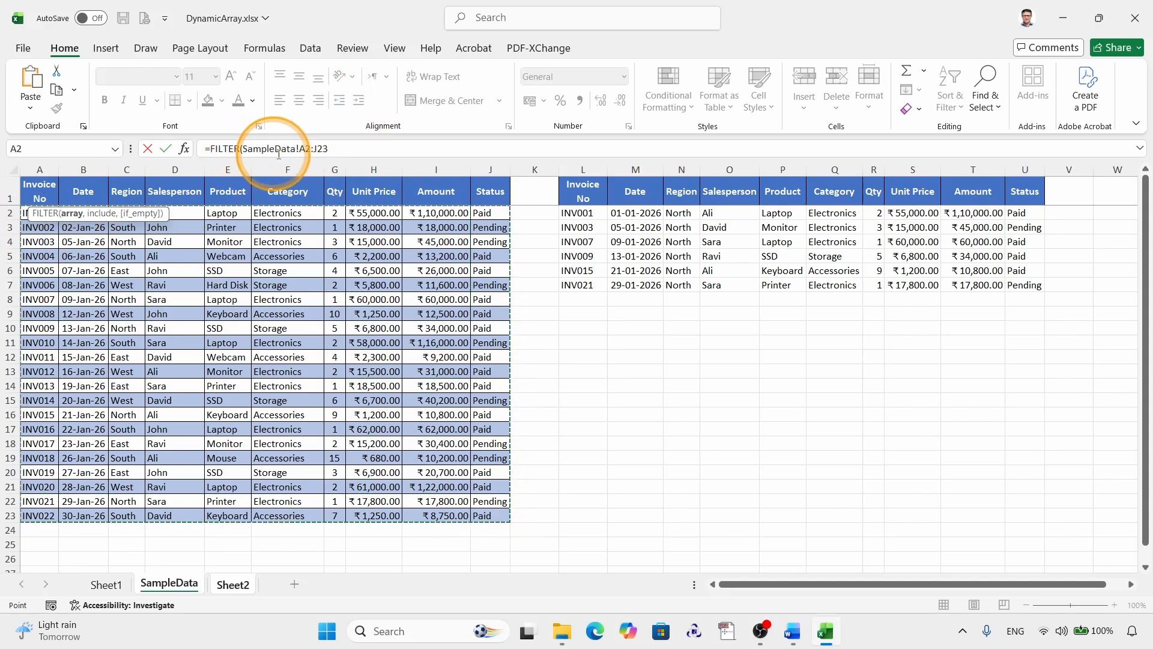
# Step: Complete the FILTER formula with the include condition SampleData!I2:I23>50000
pyautogui.click(335, 150)
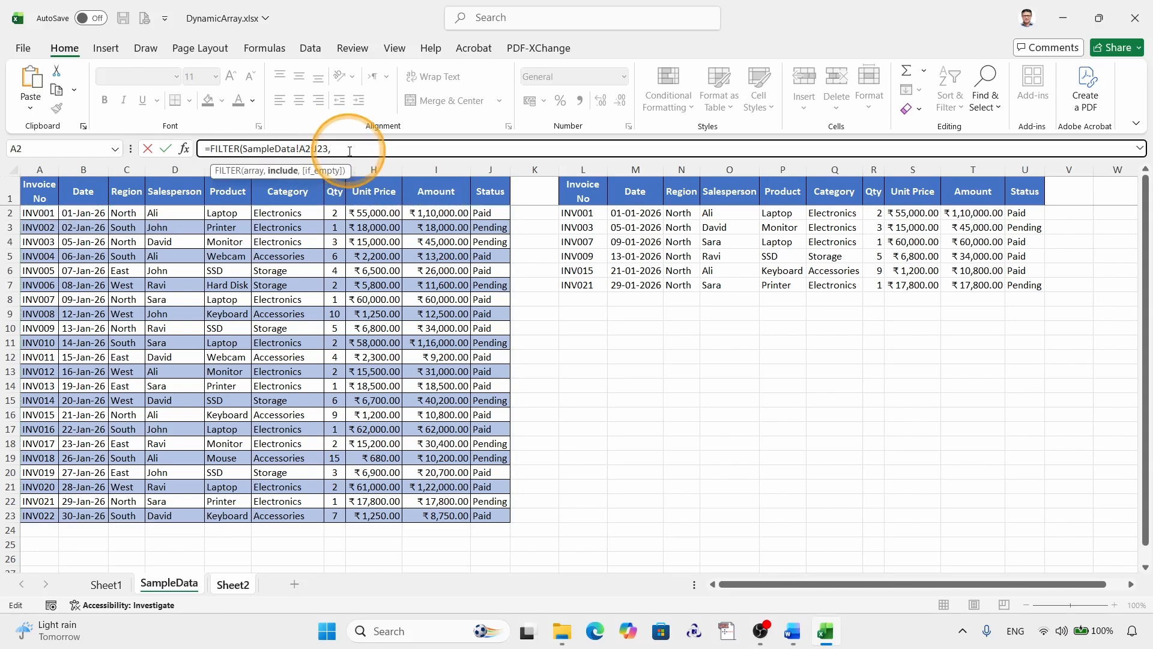
pyautogui.moveTo(443, 215); pyautogui.dragTo(443, 515)
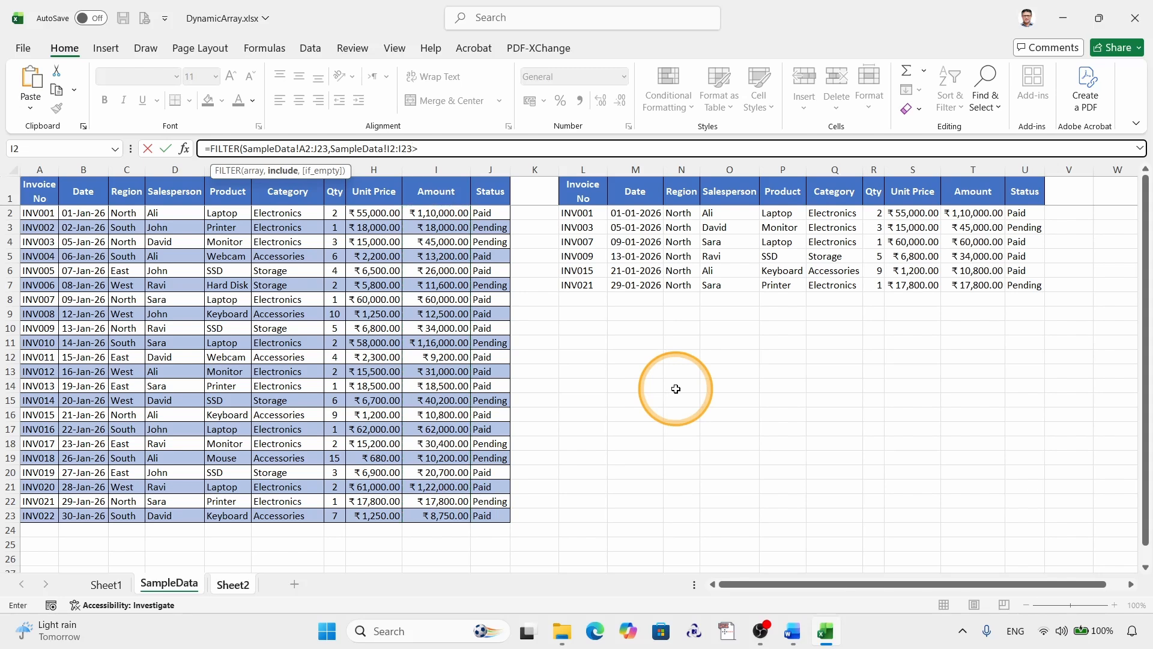
pyautogui.write('>50000)')
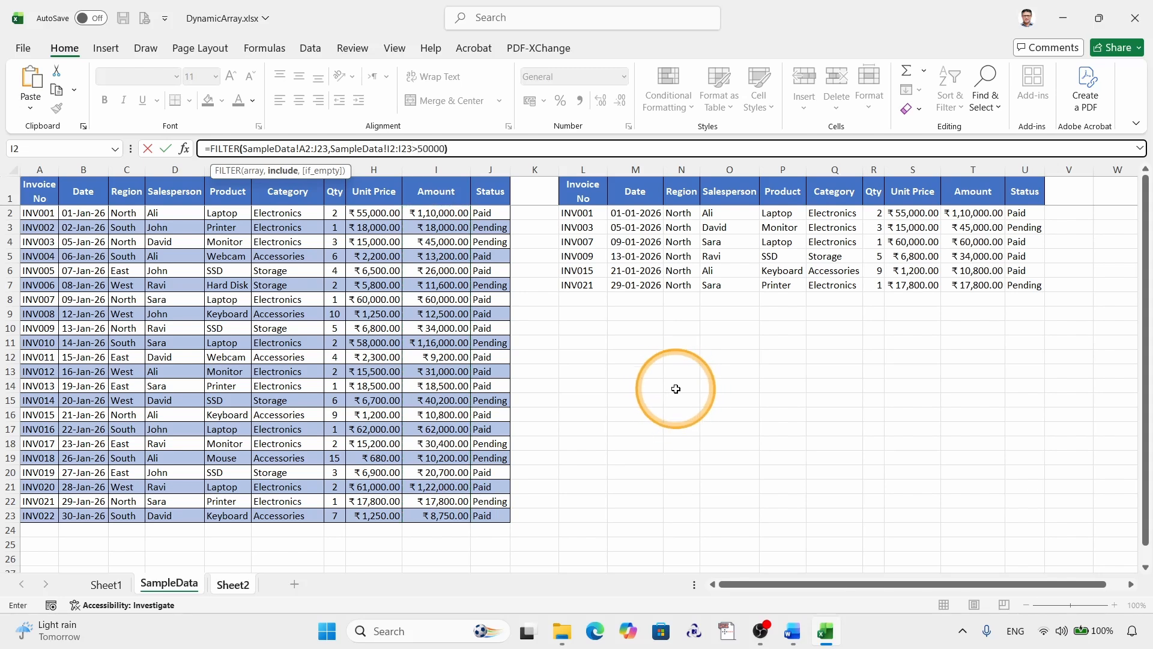
pyautogui.press('Return')
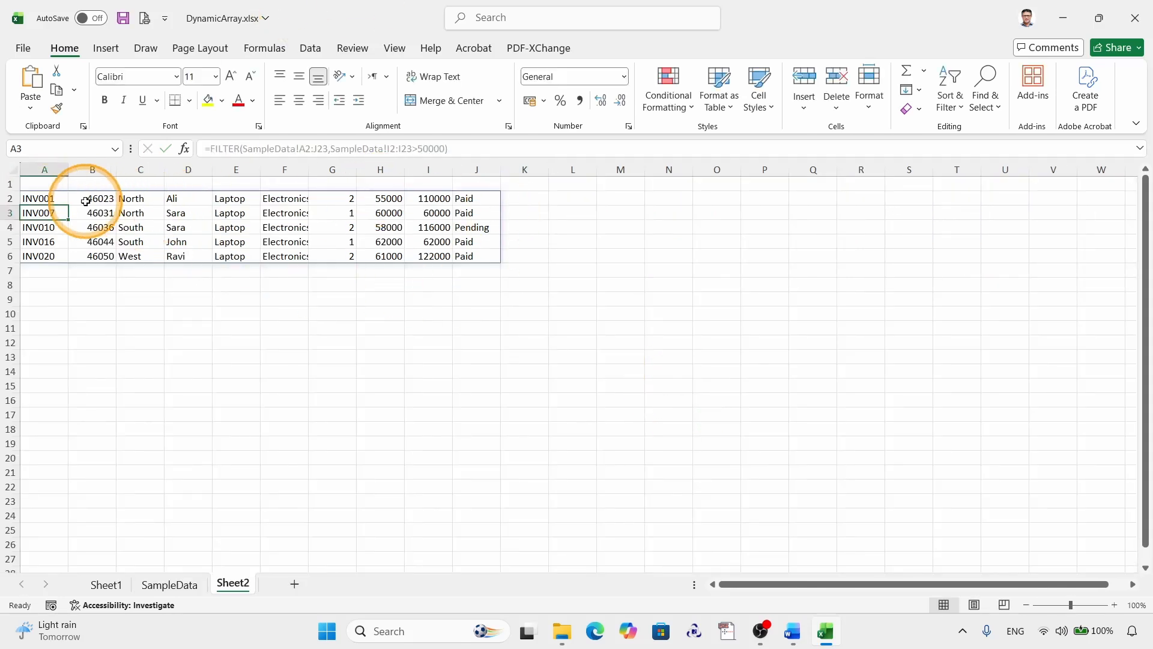
# Step: Format the filtered dates in B2:B6 of Sheet2 as Short Date
pyautogui.moveTo(86, 201); pyautogui.dragTo(94, 257)
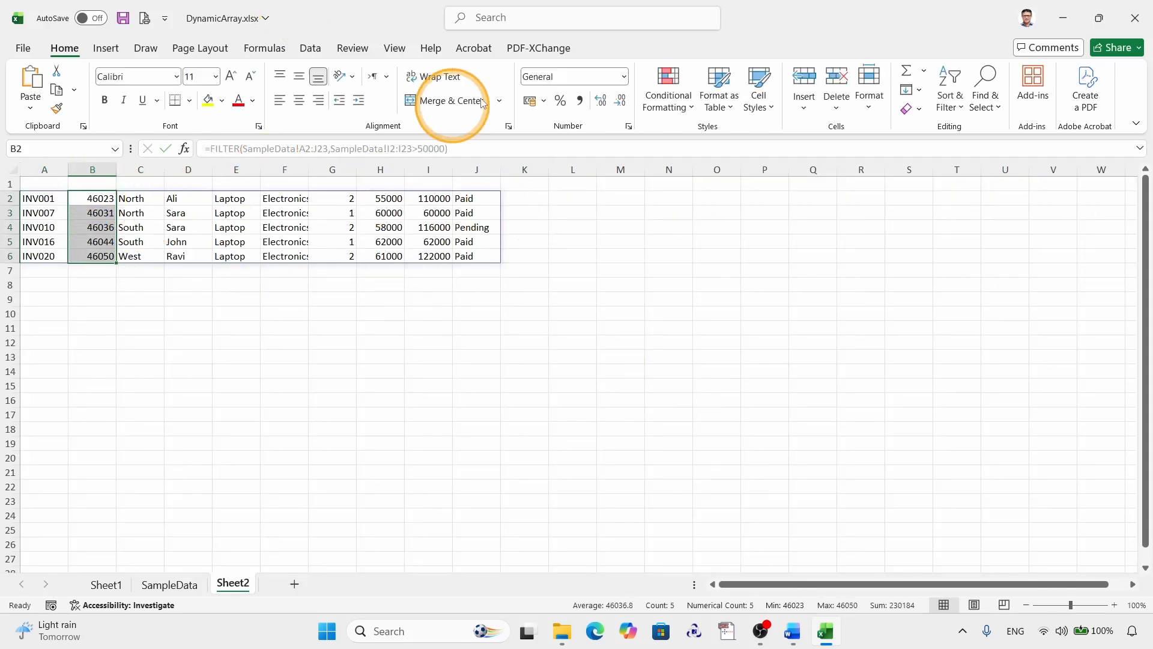
pyautogui.click(622, 81)
pyautogui.click(602, 170)
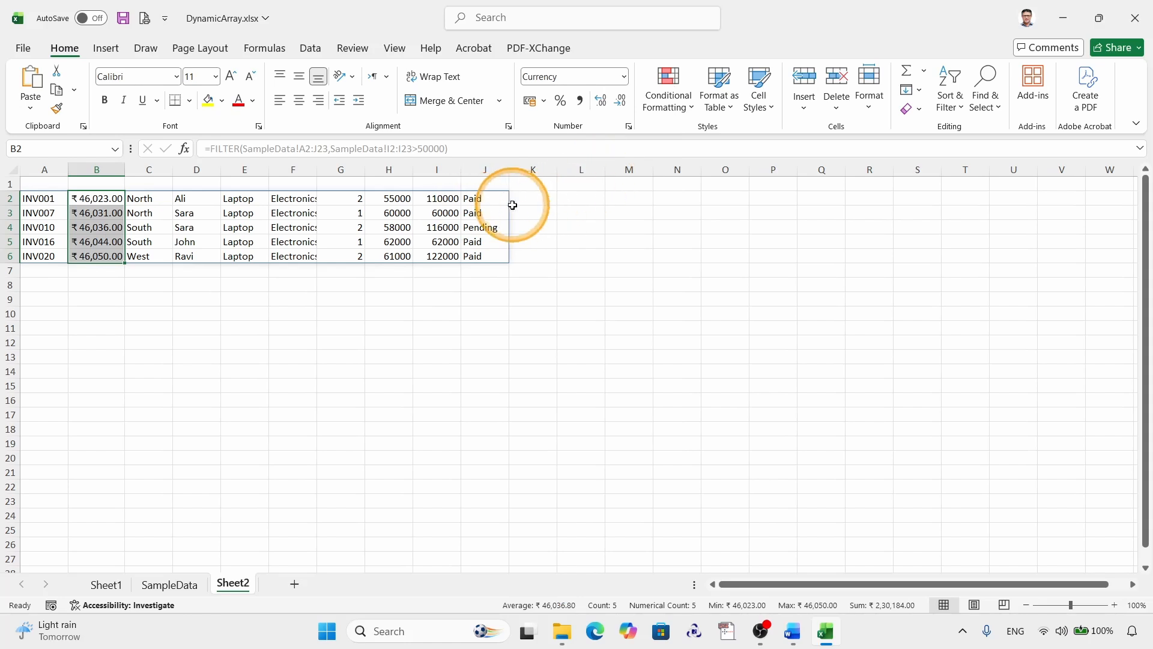
pyautogui.hotkey('ctrl', 'z')
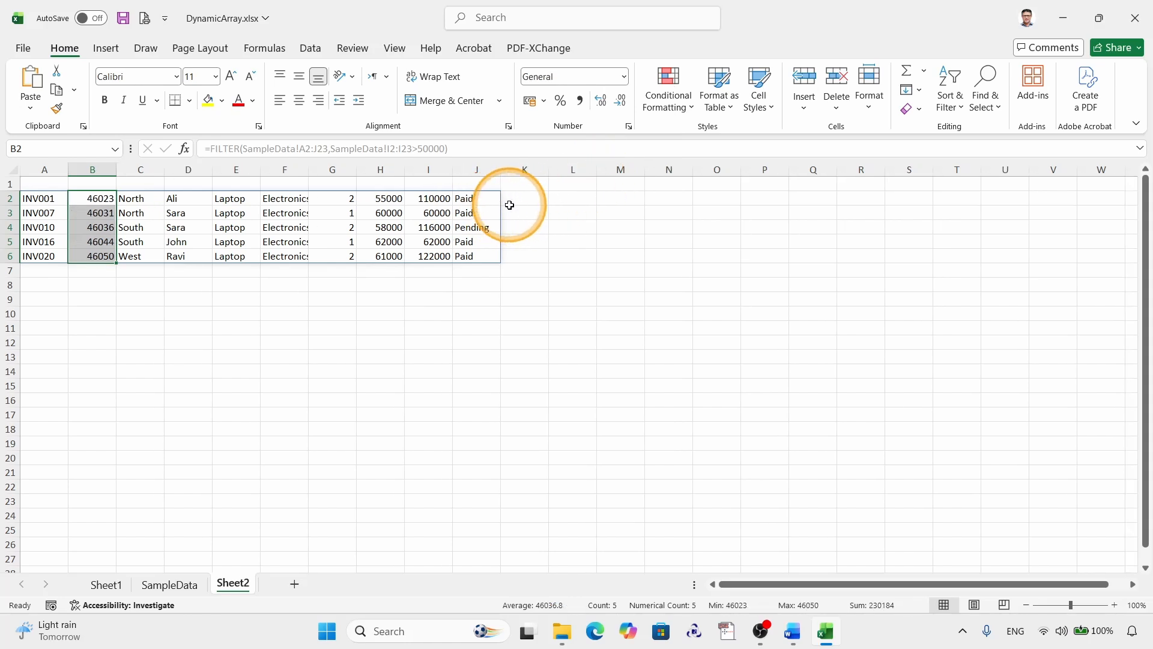
pyautogui.click(624, 77)
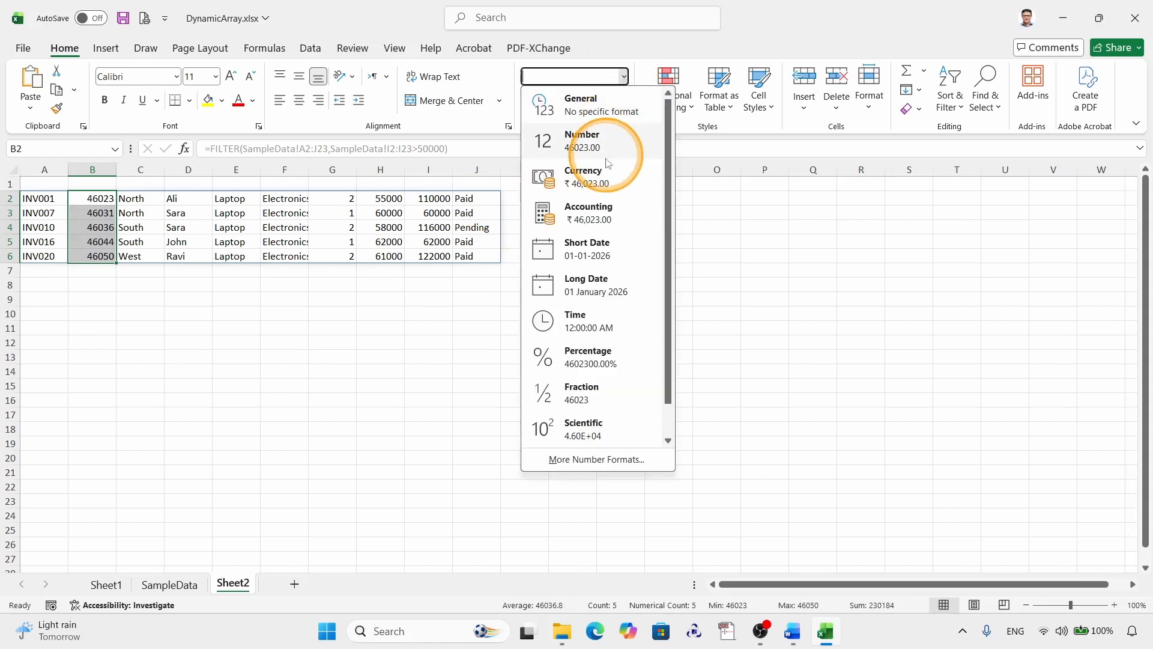
pyautogui.click(585, 248)
# Step: Format the filtered unit prices and amounts in H2:I6 as Currency
pyautogui.moveTo(389, 199); pyautogui.dragTo(441, 256)
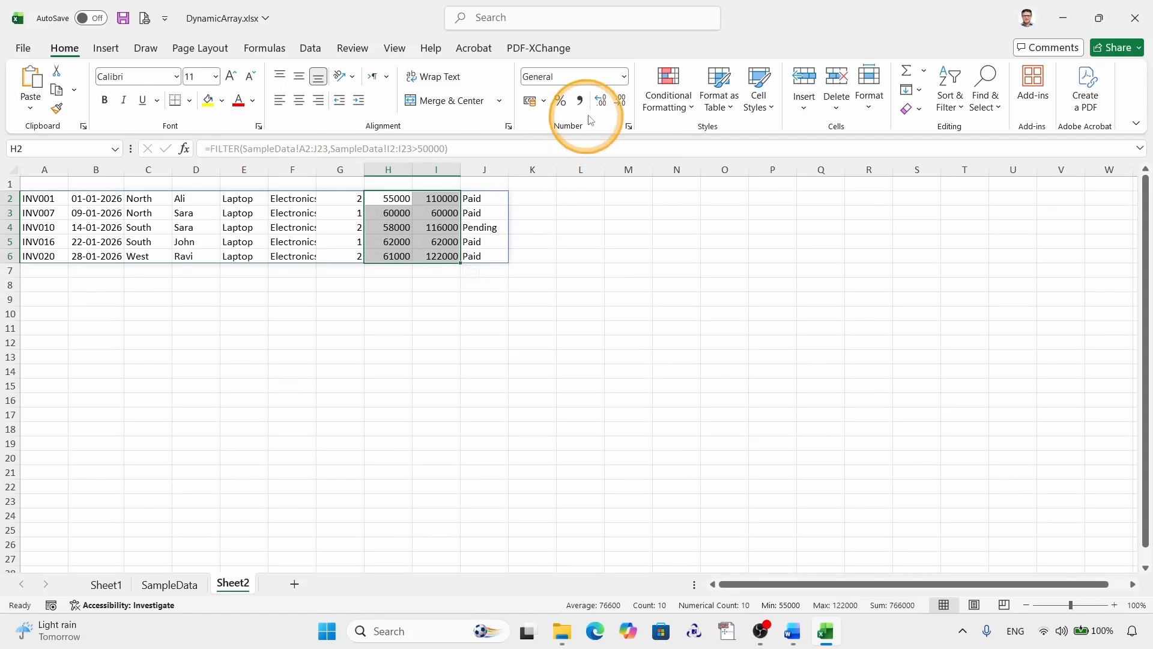
pyautogui.click(626, 77)
pyautogui.click(582, 178)
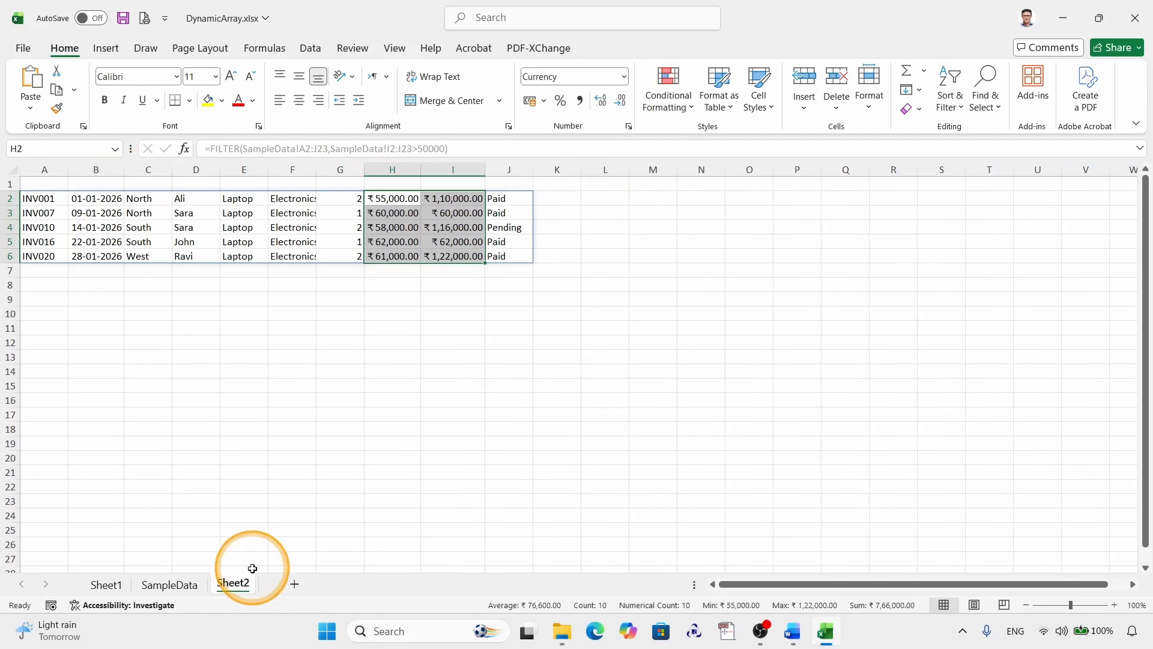
# Step: Copy the header row A1:J1 from SampleData to row 1 of Sheet2 and widen the Salesperson column to fit its heading
pyautogui.click(173, 585)
pyautogui.moveTo(39, 191); pyautogui.dragTo(486, 194)
pyautogui.hotkey('ctrl', 'c')
pyautogui.click(233, 585)
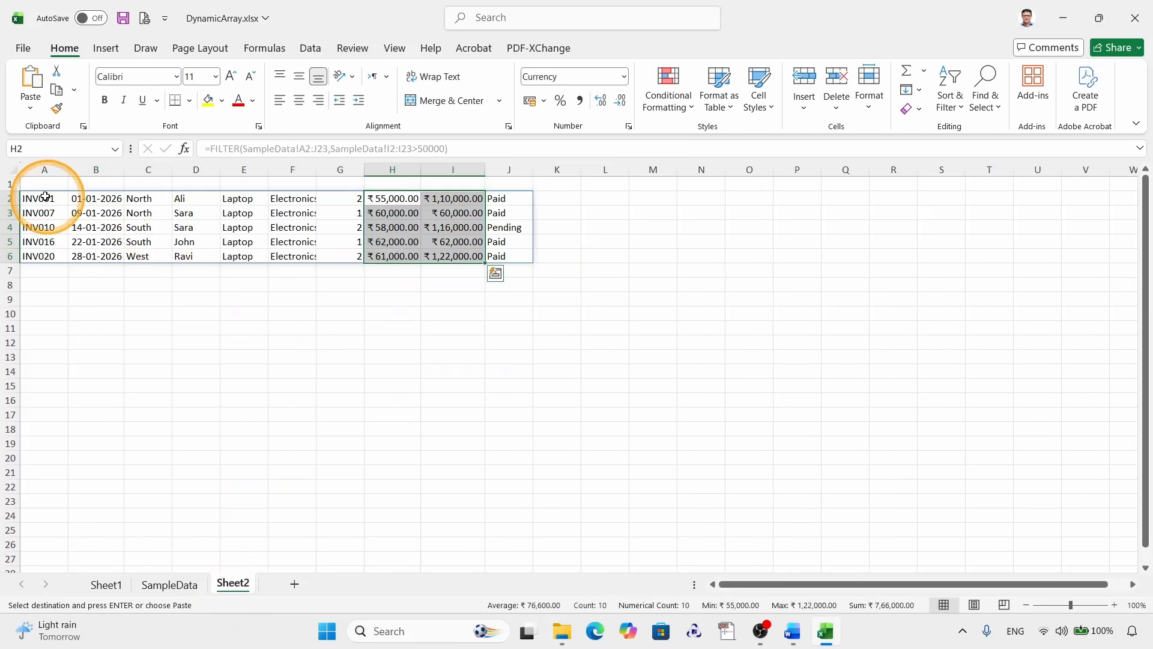
pyautogui.click(41, 186)
pyautogui.press('Return')
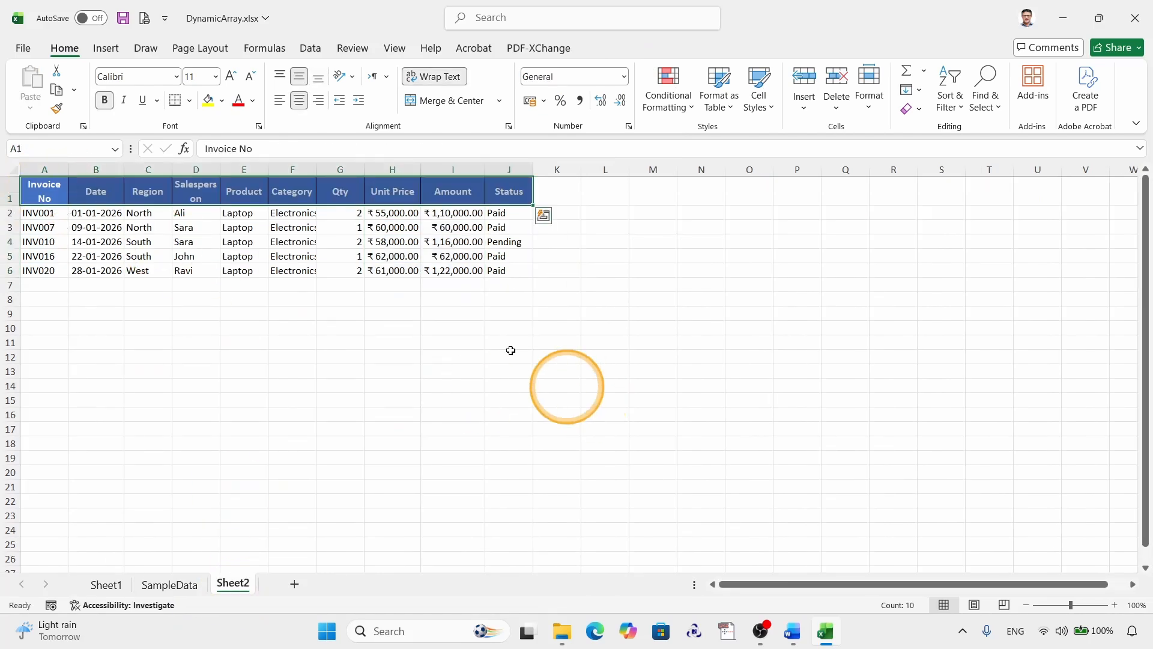
pyautogui.moveTo(218, 164); pyautogui.dragTo(234, 165)
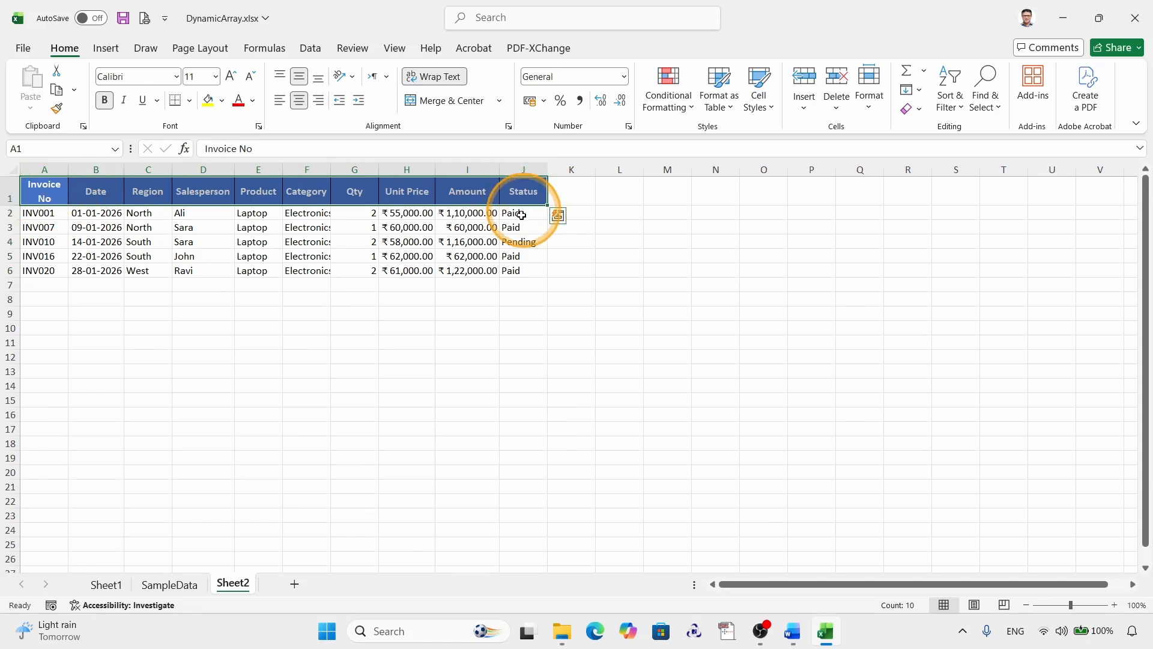
# Step: Start a second FILTER formula in cell L10 of SampleData with A2:J23 as the array
pyautogui.click(188, 592)
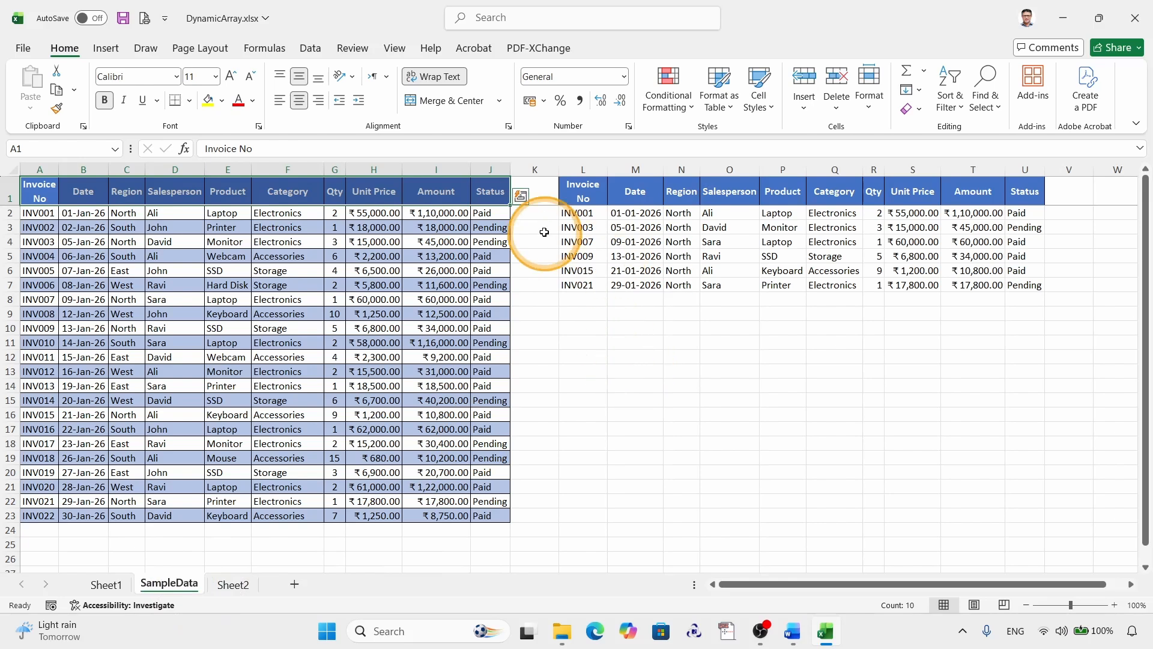
pyautogui.click(576, 213)
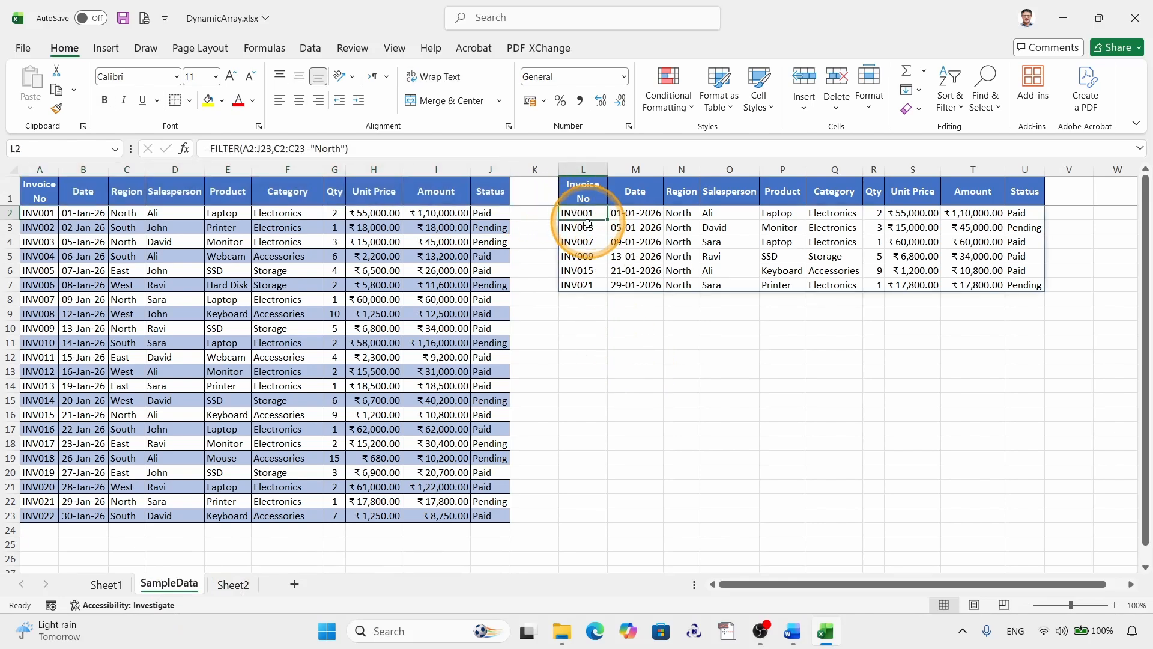
pyautogui.click(591, 327)
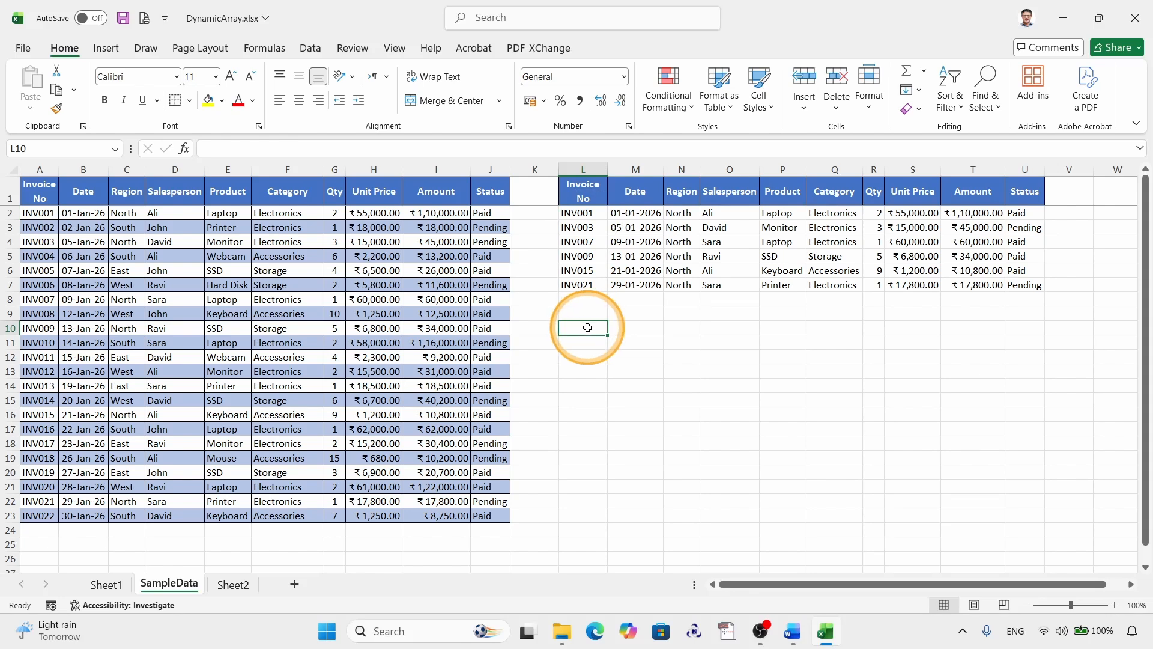
pyautogui.write('=fil')
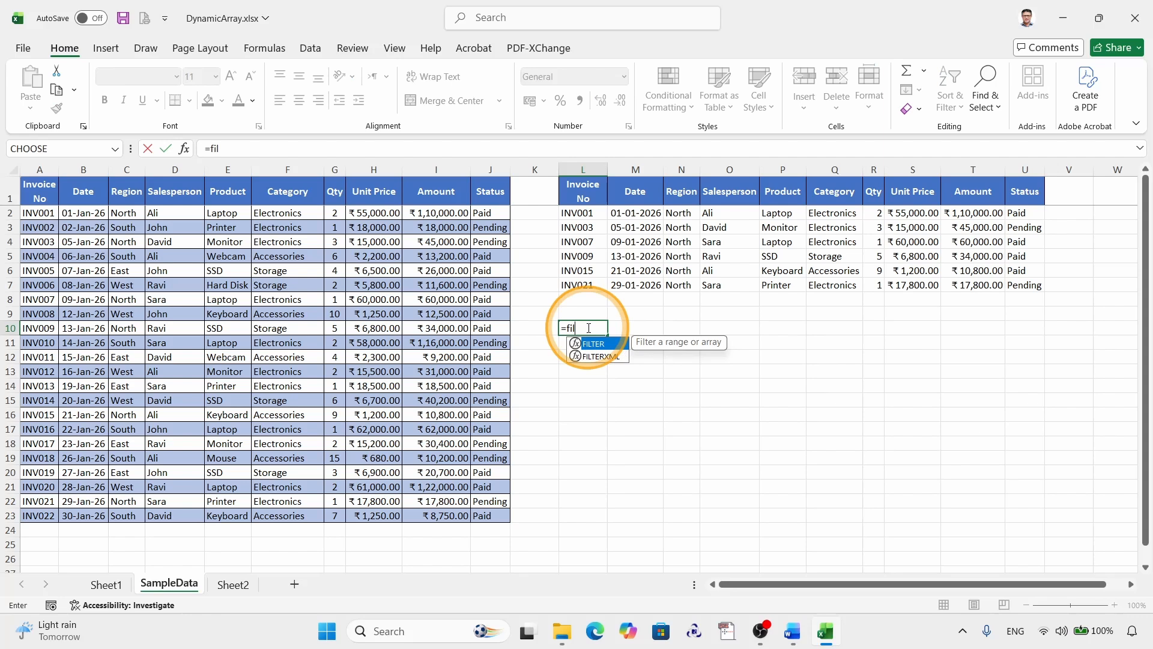
pyautogui.press('Tab')
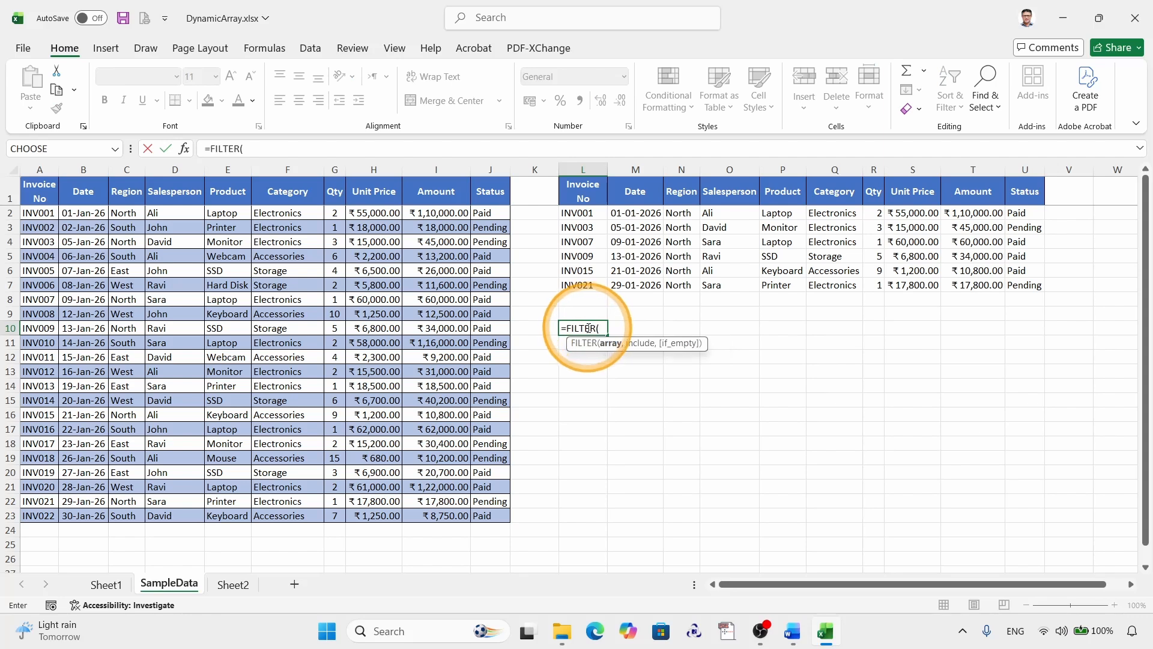
pyautogui.moveTo(47, 214); pyautogui.dragTo(507, 514)
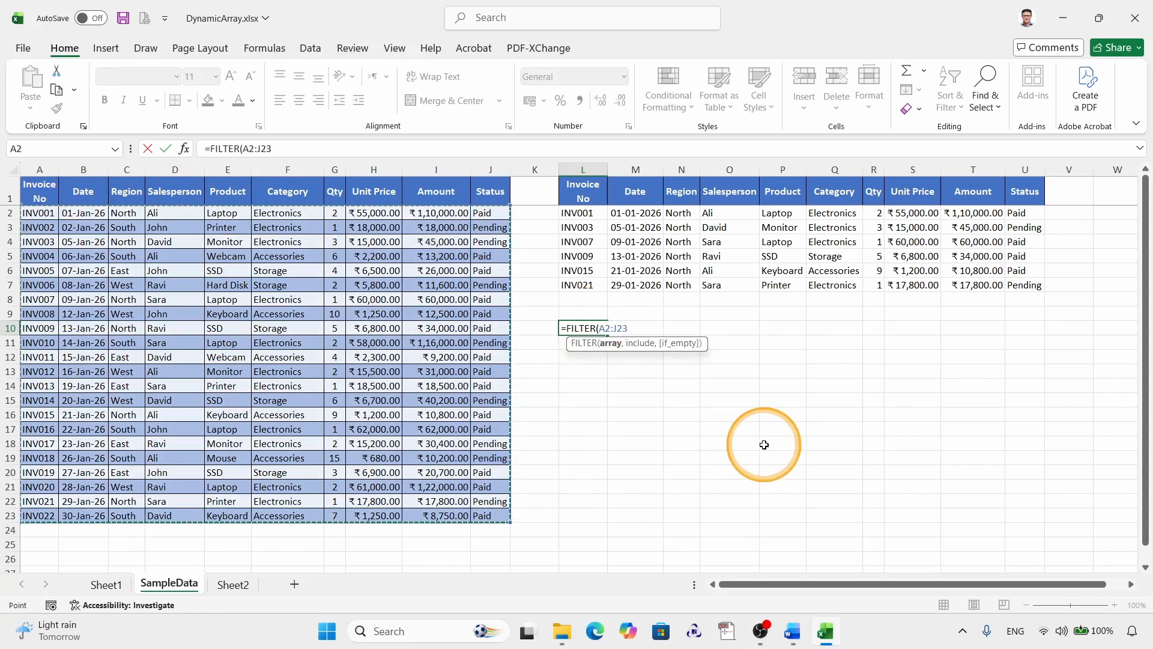
# Step: Add the parenthesized region condition (C2:C23="East") as the formula's include argument
pyautogui.write(',(')
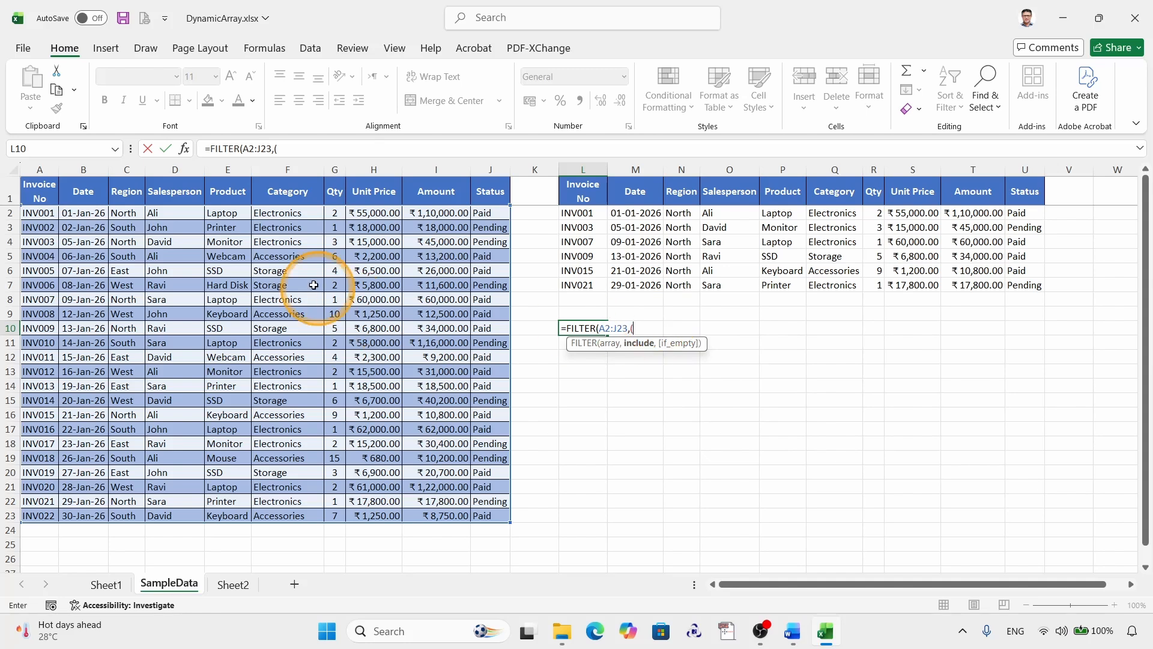
pyautogui.moveTo(126, 212); pyautogui.dragTo(133, 518)
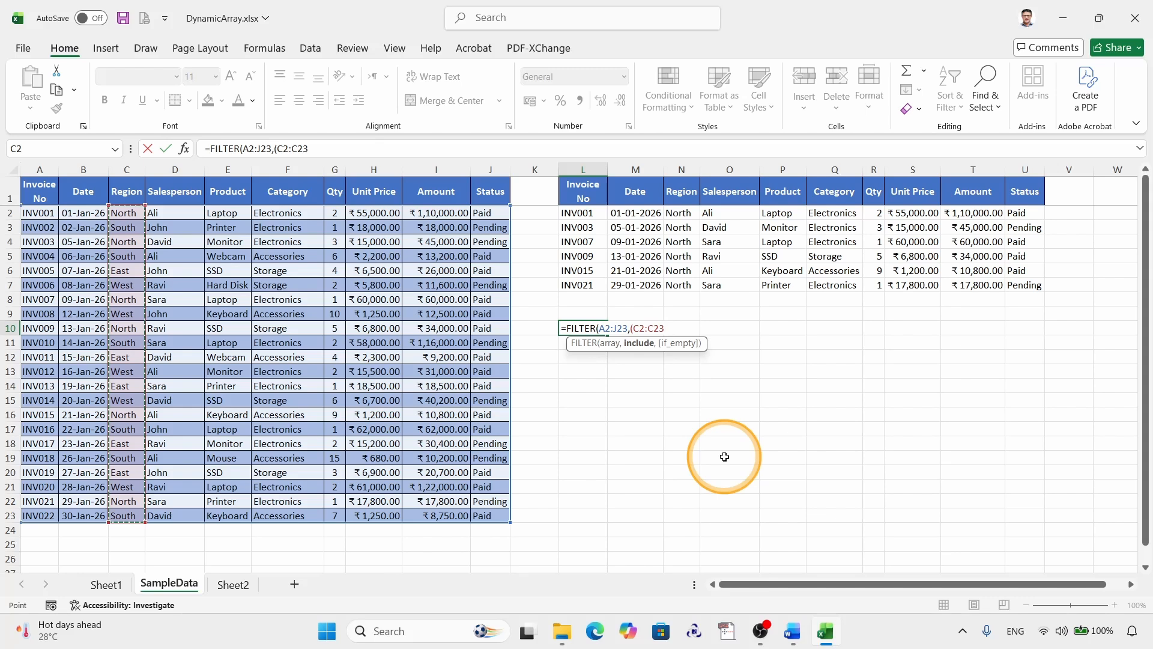
pyautogui.write('="')
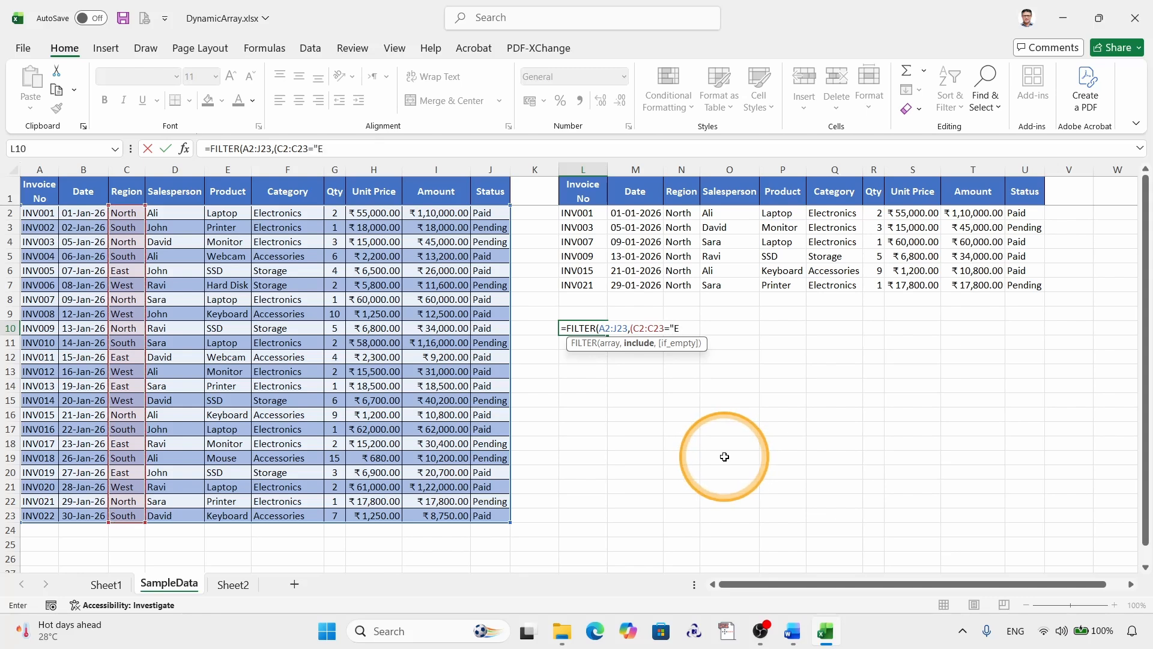
pyautogui.write('E')
pyautogui.write('as')
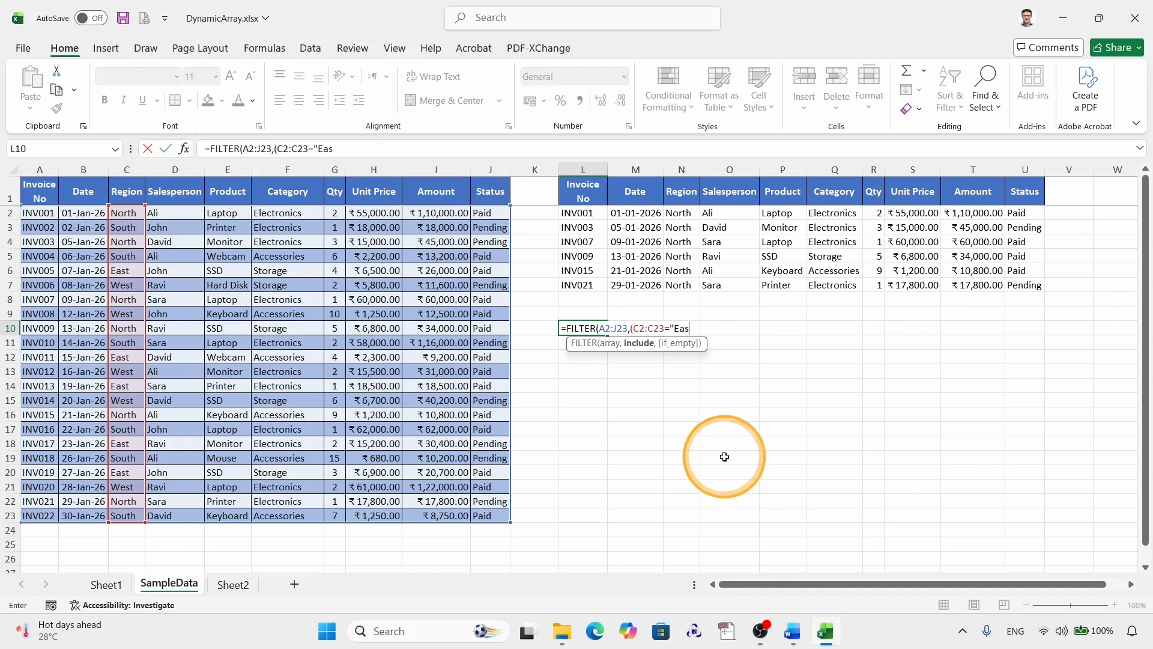
pyautogui.write('t")')
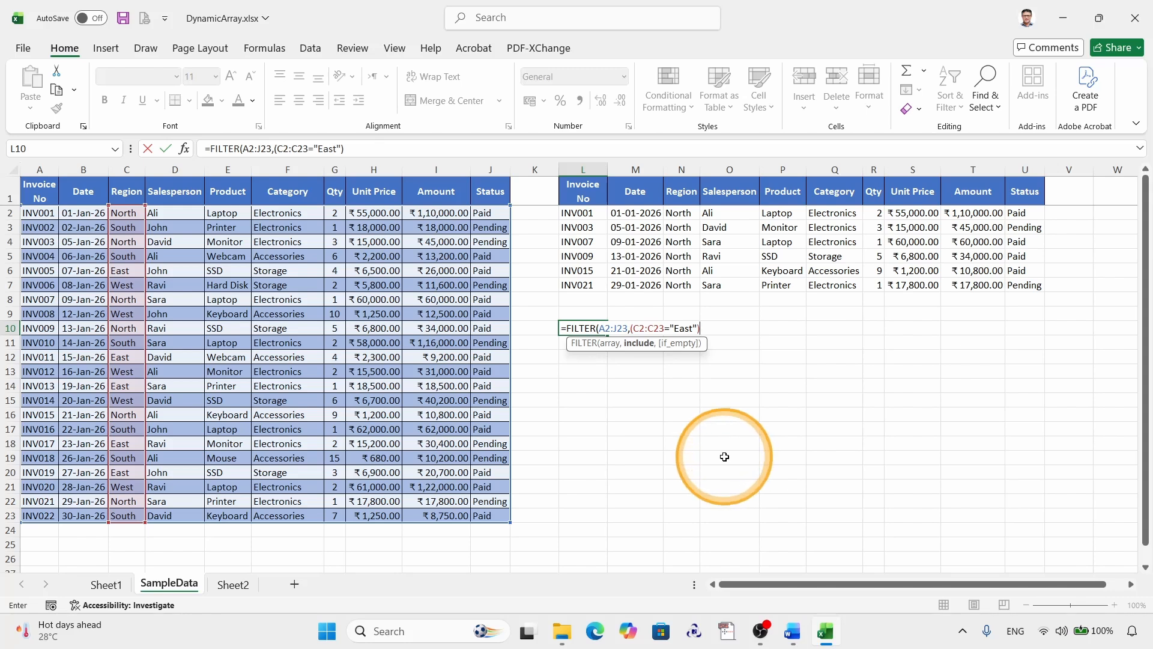
# Step: Multiply the region condition by a second condition (I2:I23>50000) and complete the FILTER formula in L10
pyautogui.press('super+plus')
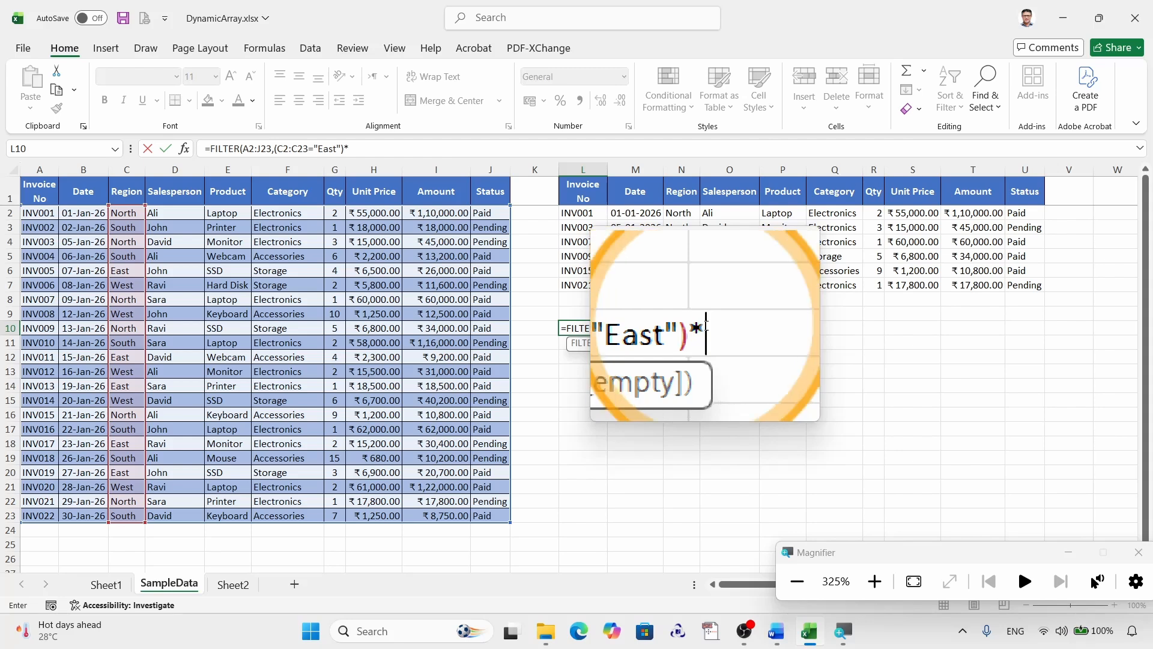
pyautogui.write('(')
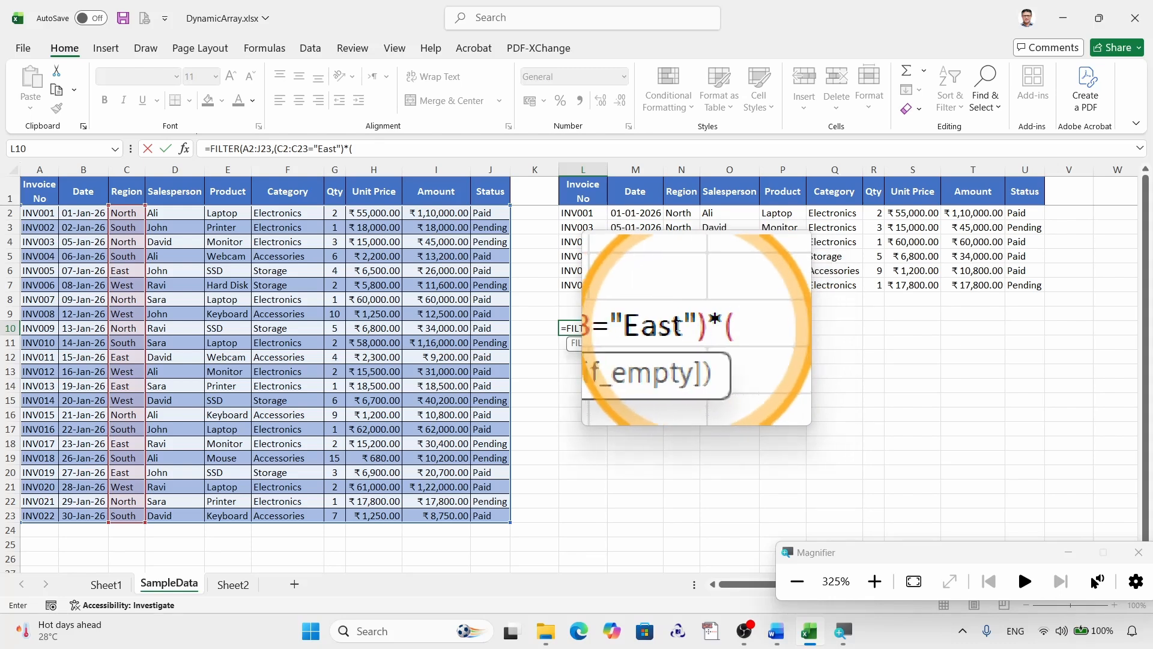
pyautogui.press('super+Escape')
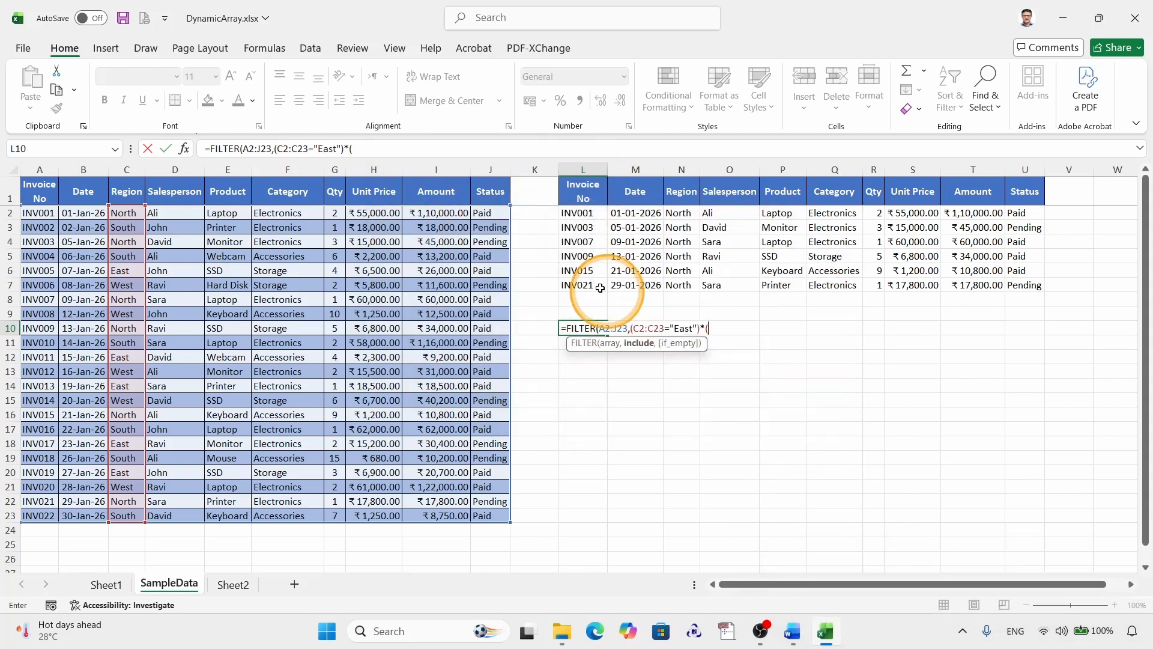
pyautogui.moveTo(437, 215); pyautogui.dragTo(460, 515)
pyautogui.press('super+plus')
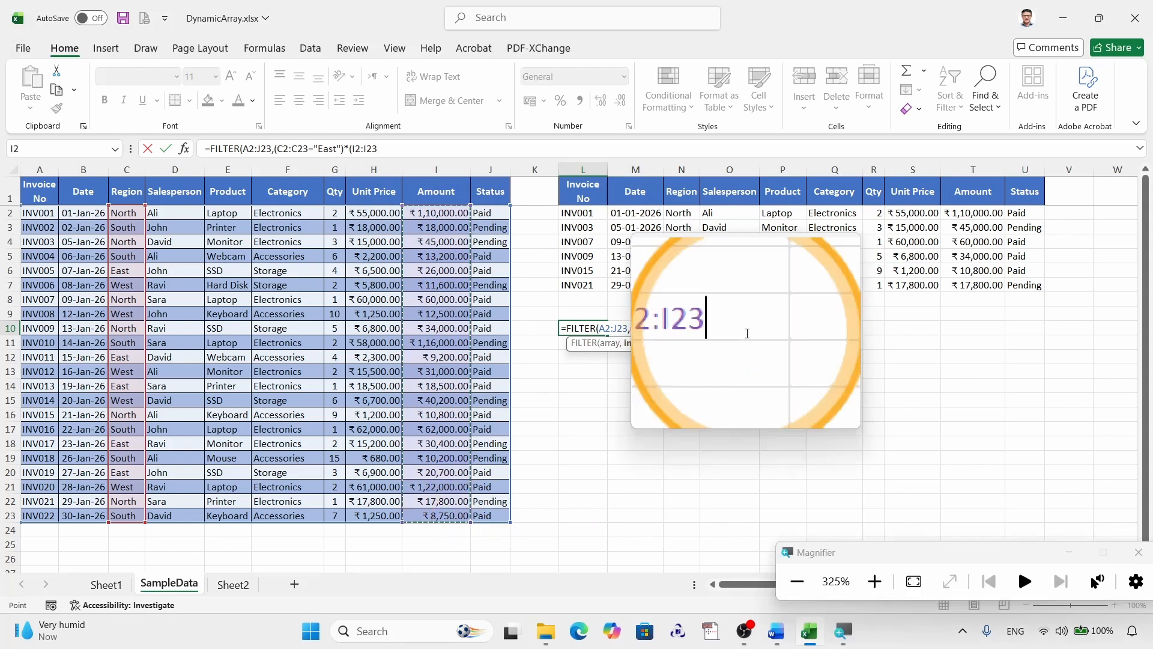
pyautogui.write('>50000')
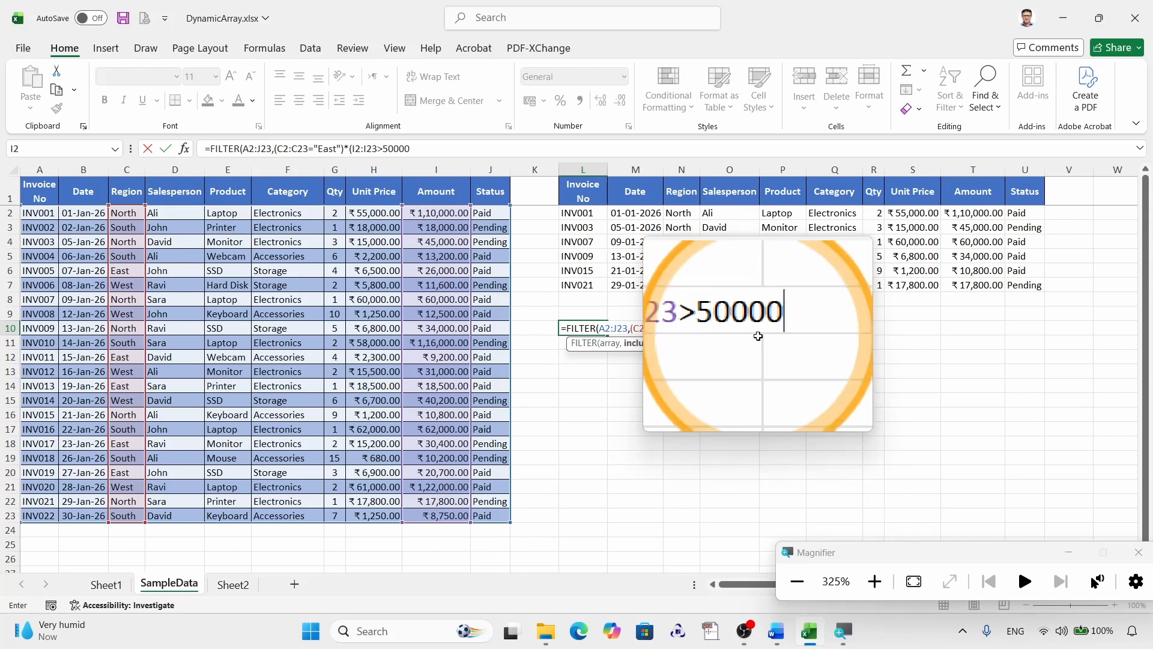
pyautogui.write(')')
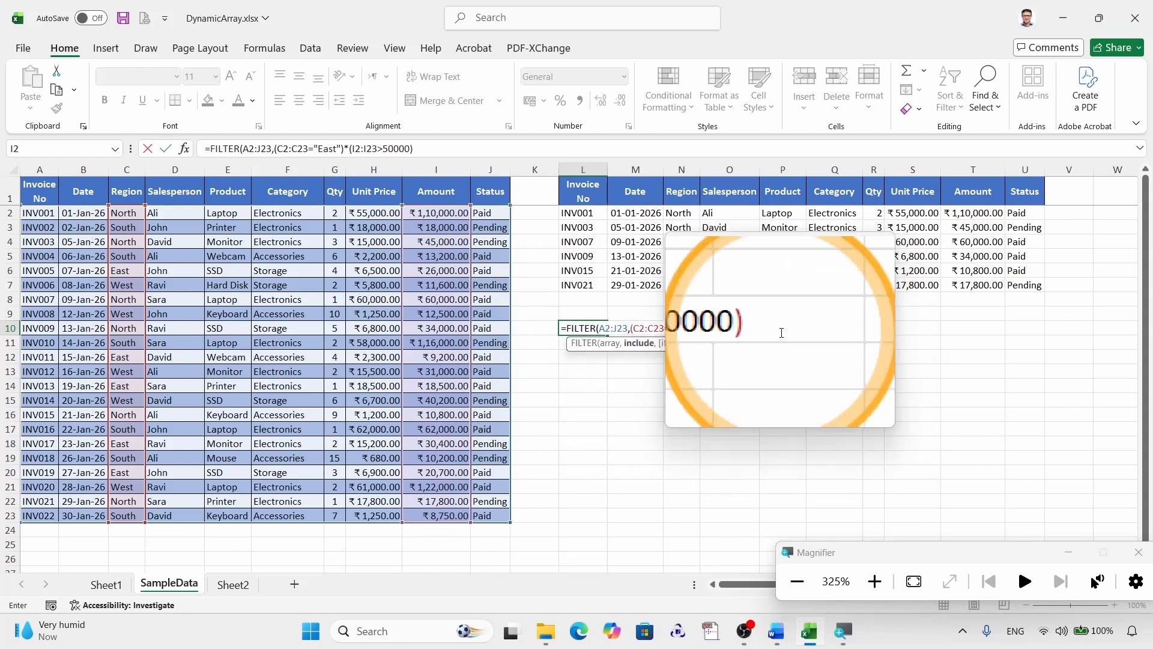
pyautogui.press('Return')
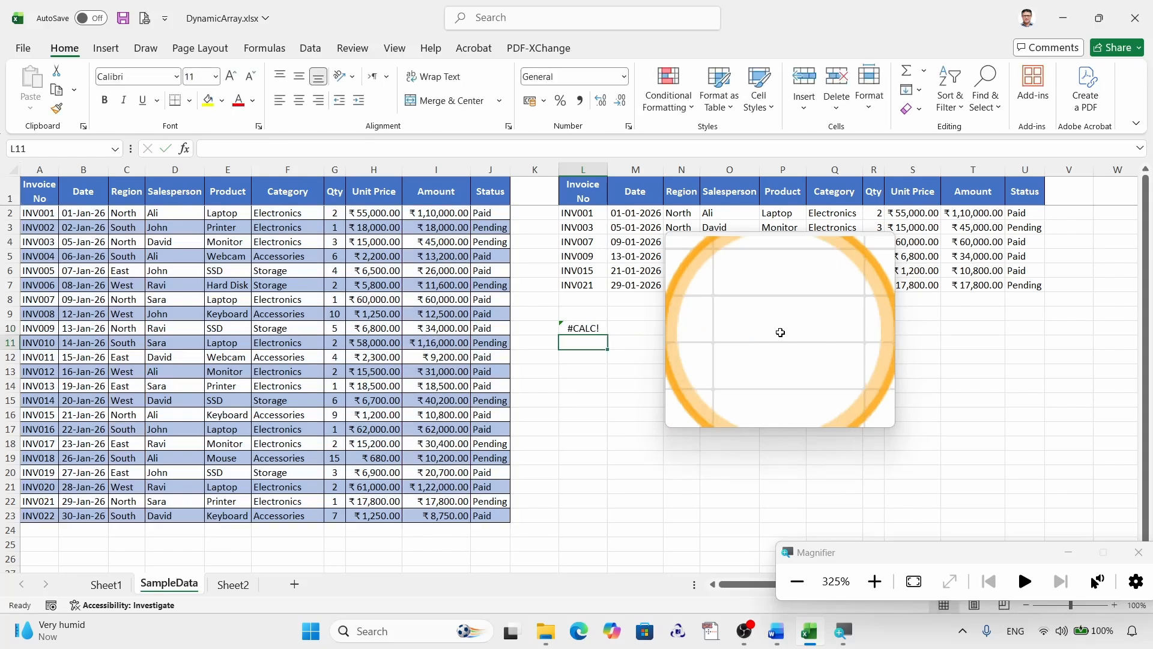
# Step: Change the region criterion in L10's FILTER formula to "North"
pyautogui.click(591, 330)
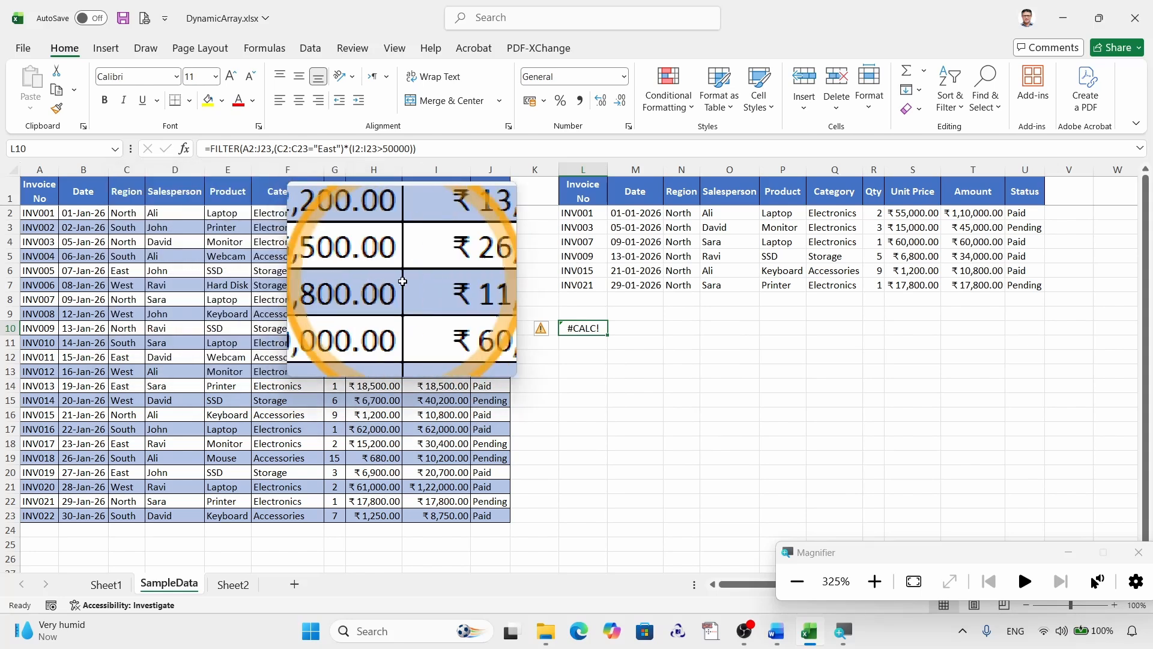
pyautogui.press('super+Escape')
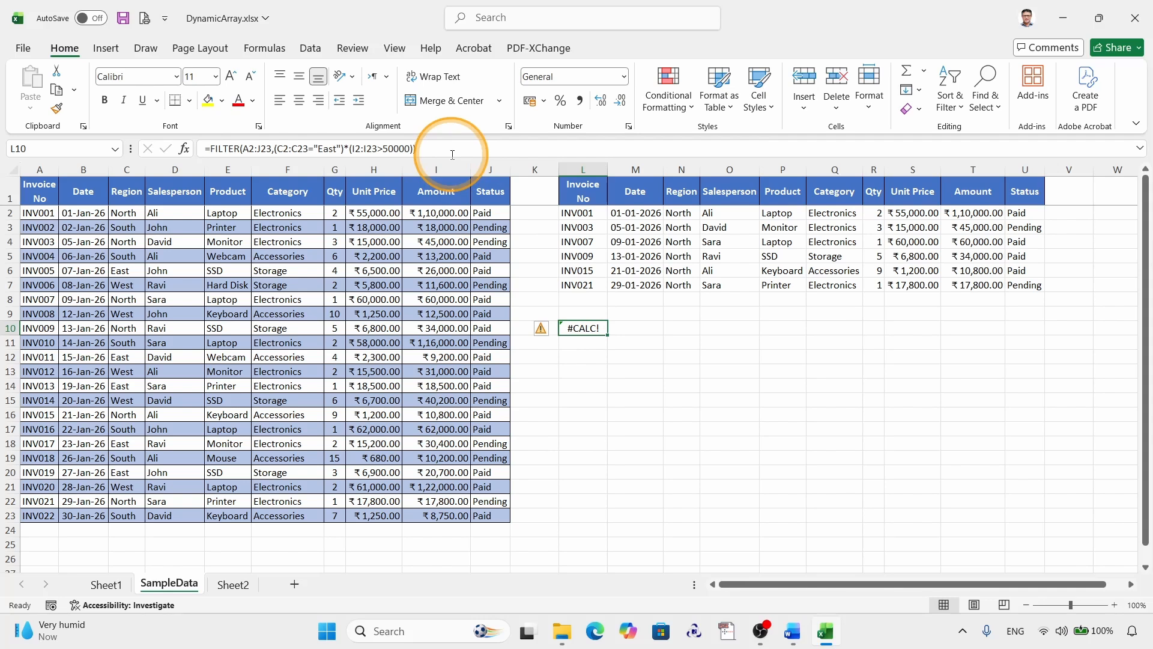
pyautogui.press('super+plus')
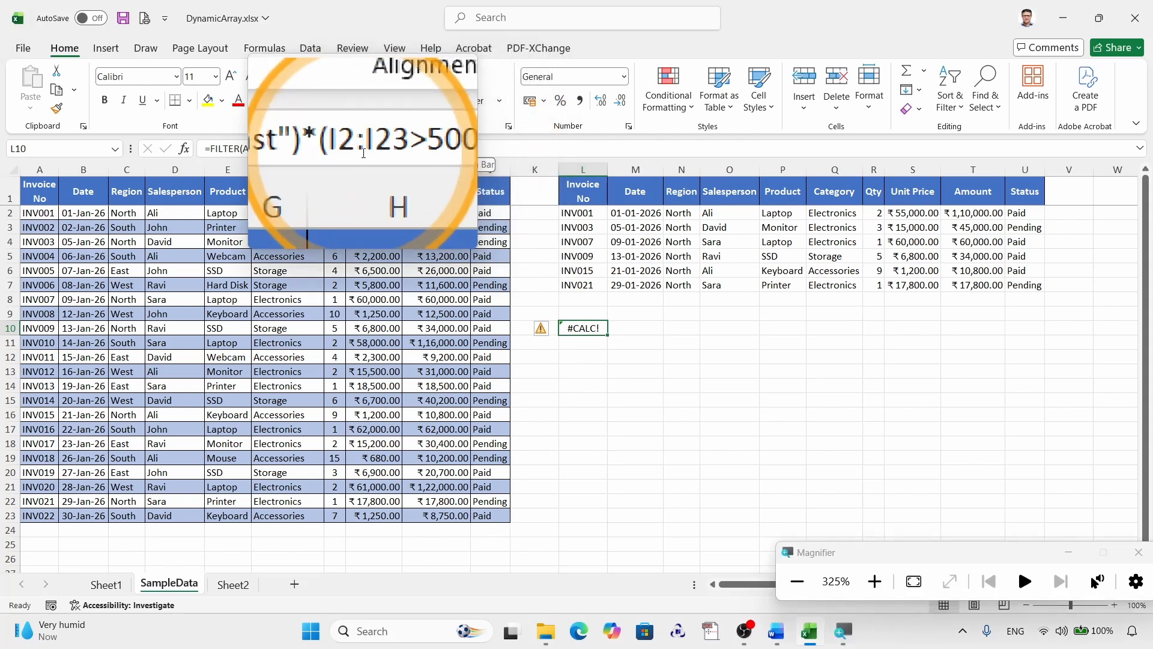
pyautogui.doubleClick(323, 150)
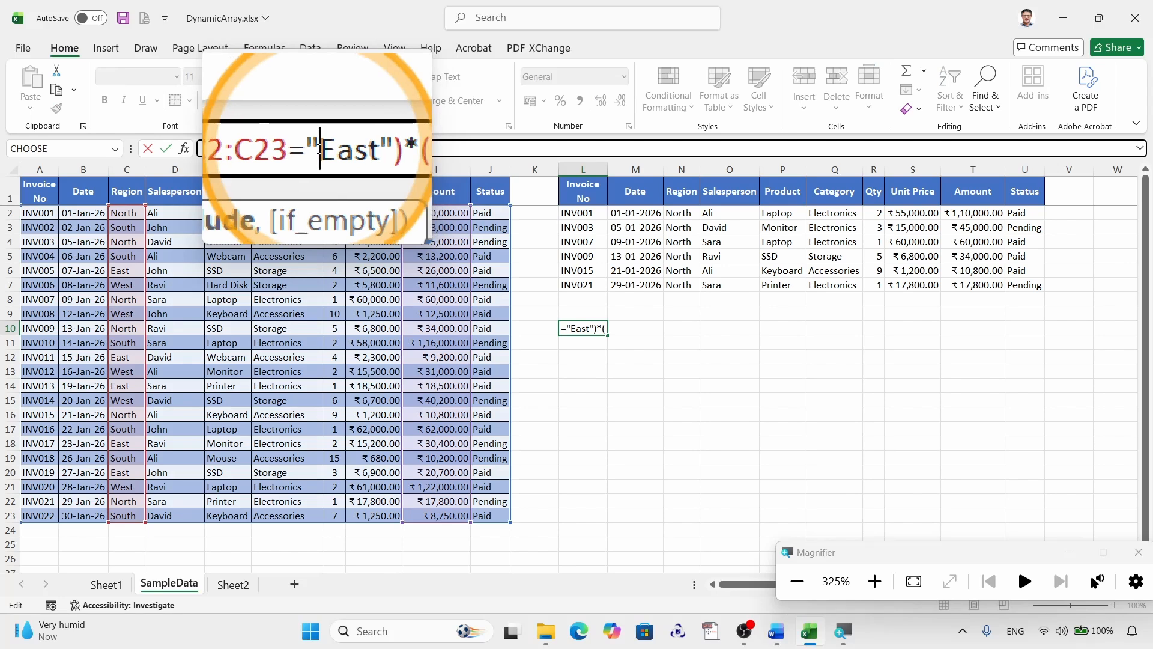
pyautogui.moveTo(319, 150); pyautogui.dragTo(336, 150)
pyautogui.write('No')
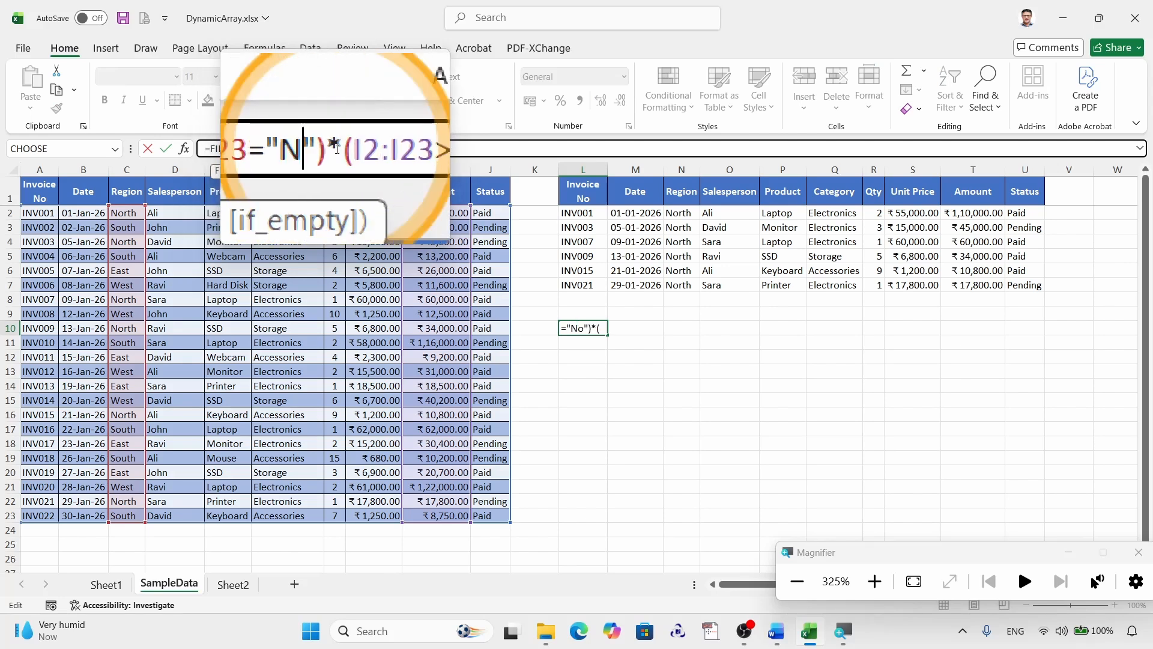
pyautogui.write('rth')
pyautogui.press('Return')
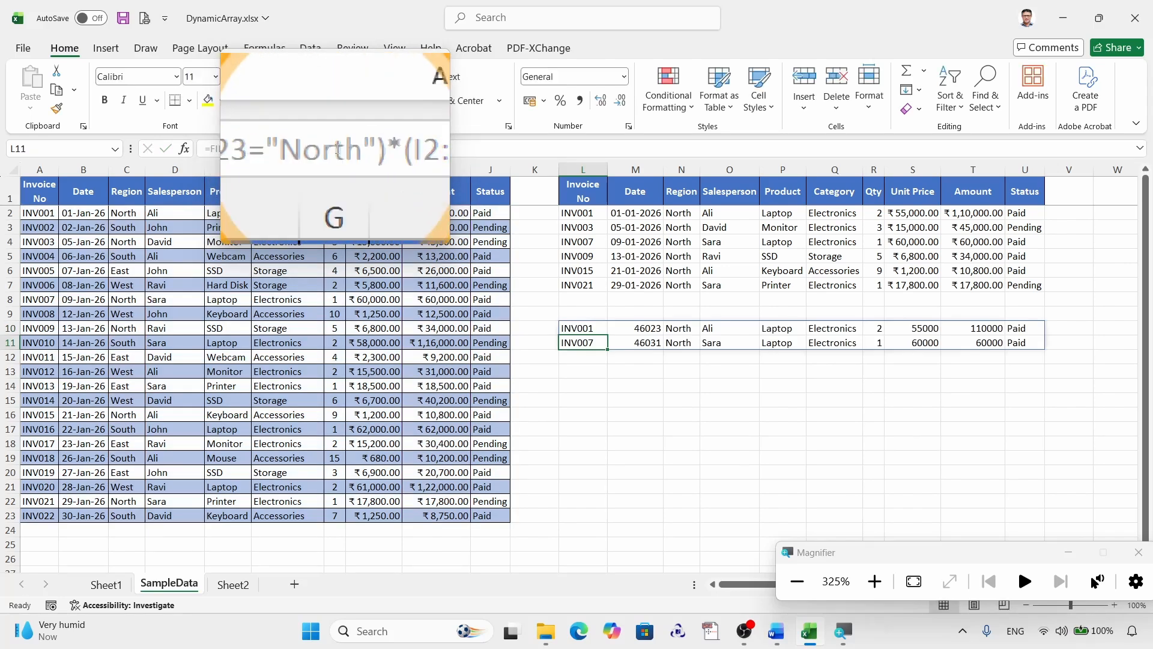
pyautogui.press('super+Escape')
# Step: Set the region criterion in L10's FILTER formula back to "East"
pyautogui.click(582, 328)
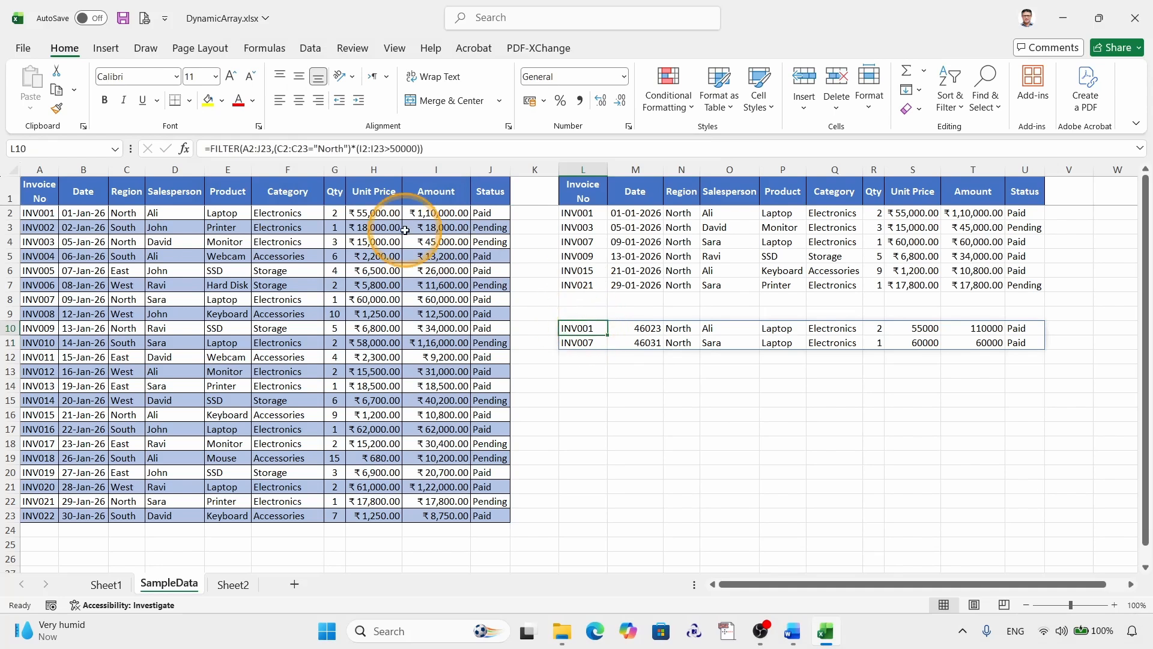
pyautogui.doubleClick(325, 151)
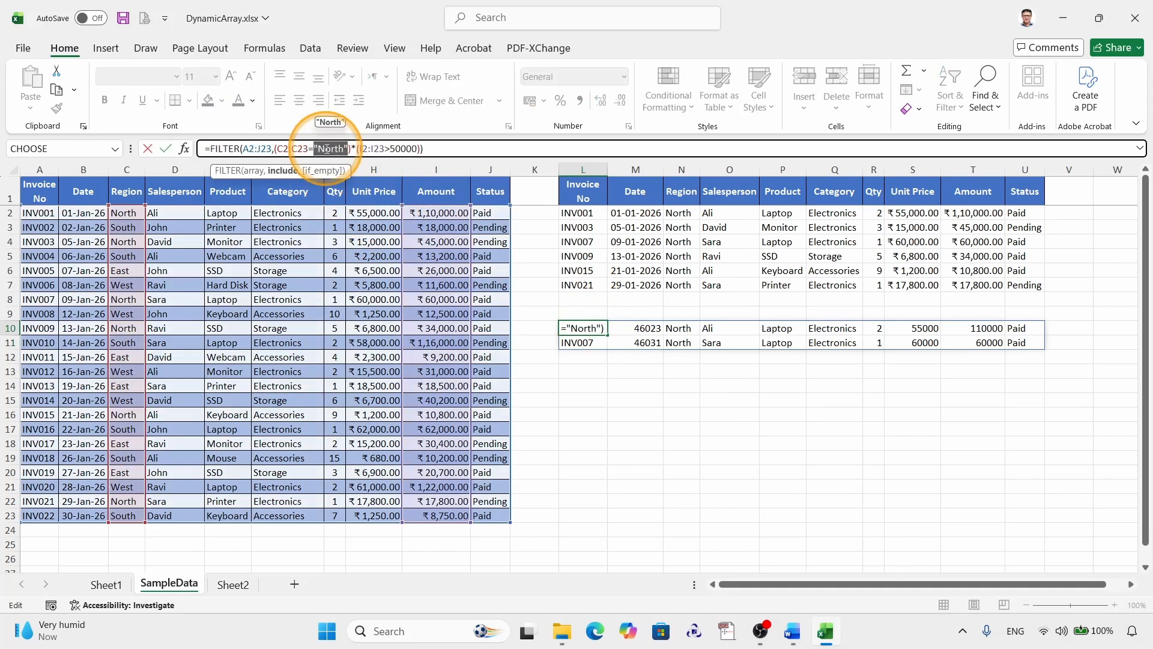
pyautogui.write('"')
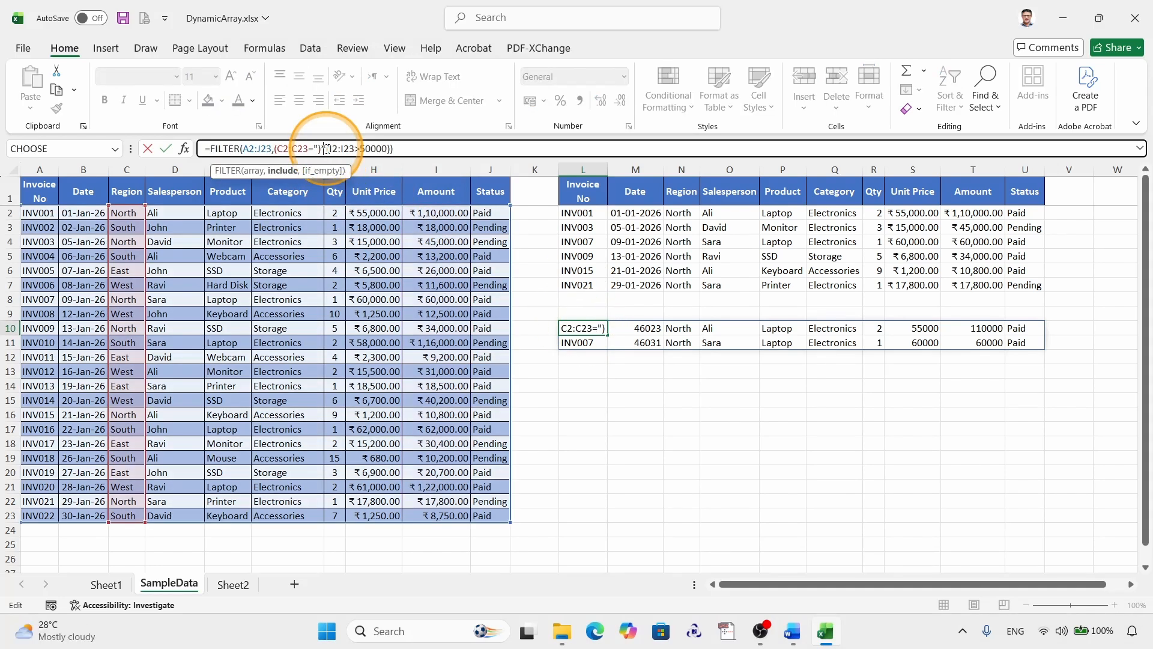
pyautogui.write('East"')
pyautogui.press('Return')
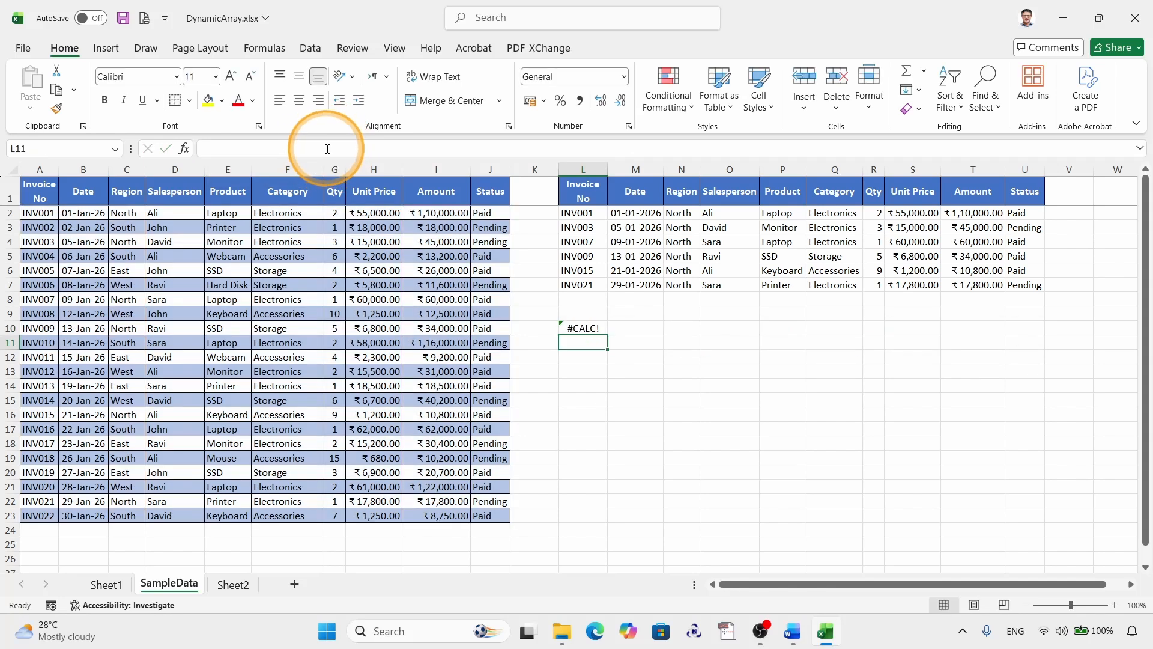
# Step: Add "No Record" as the if_empty argument of the FILTER formula in L10
pyautogui.click(587, 330)
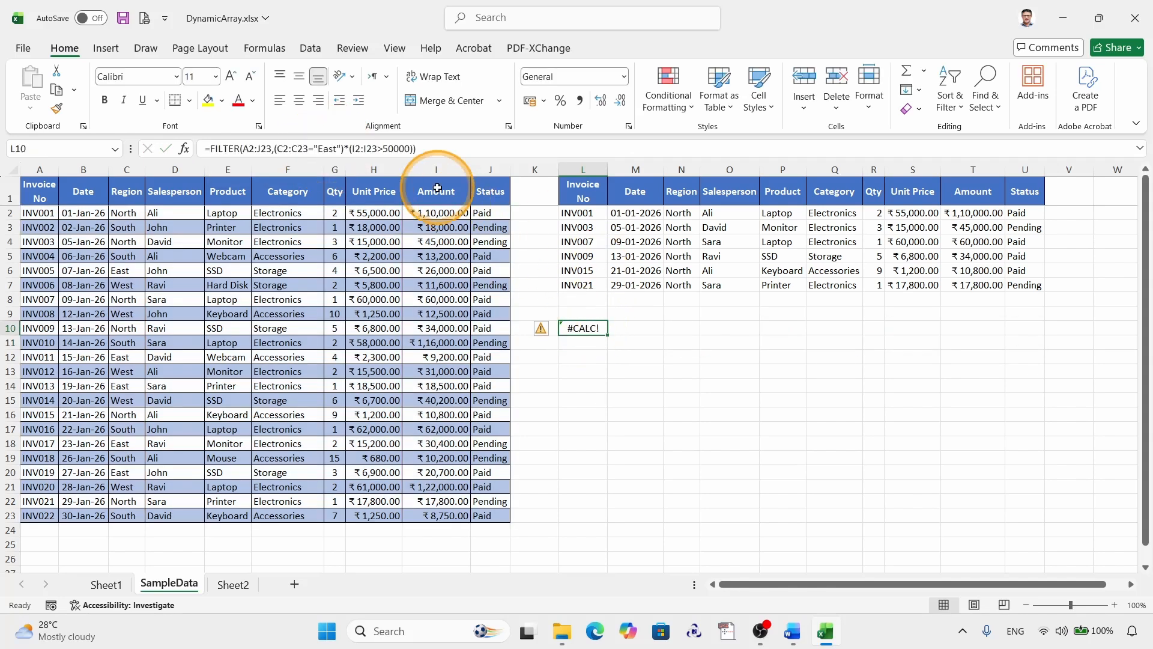
pyautogui.click(423, 150)
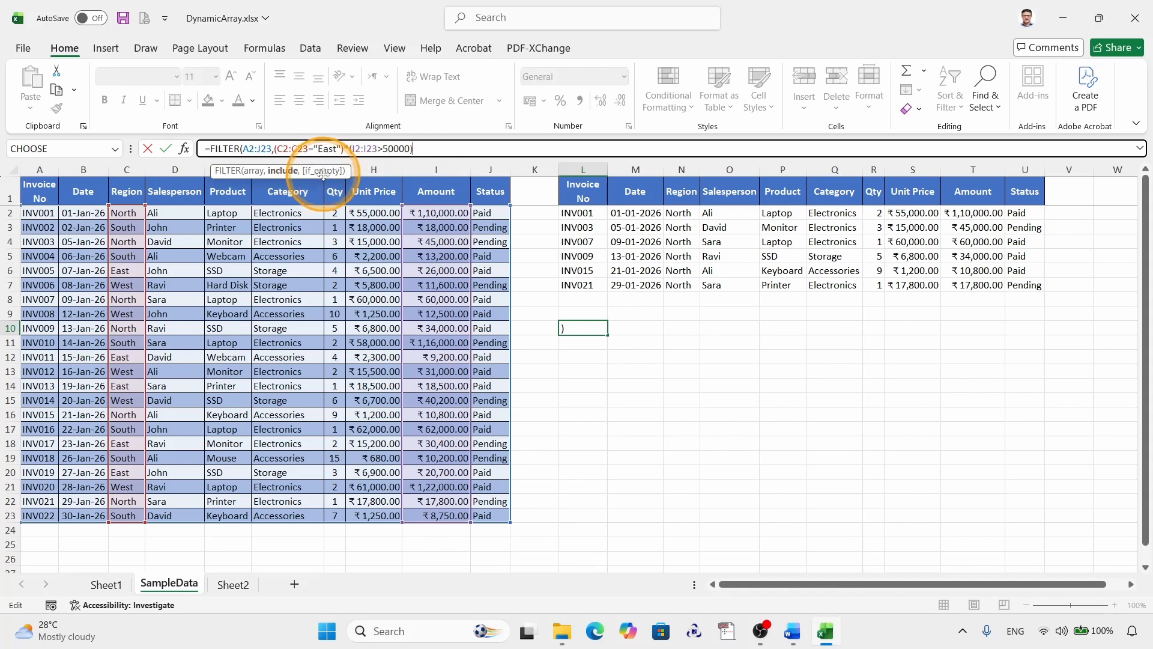
pyautogui.write(',')
pyautogui.write('"Nor')
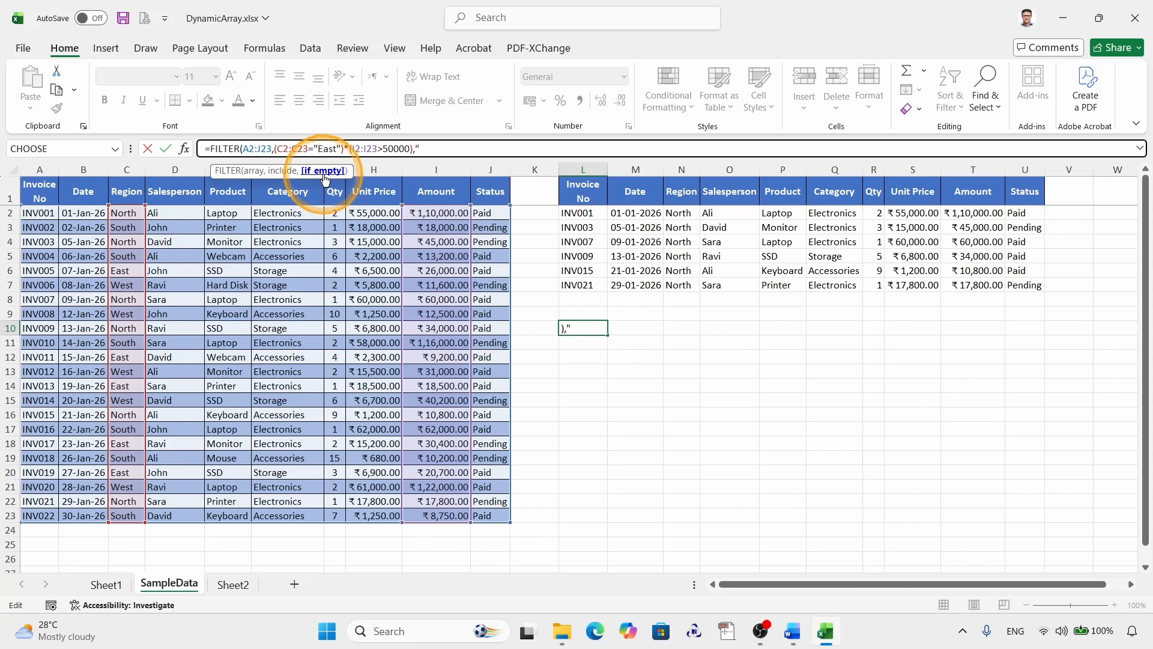
pyautogui.press('BackSpace')
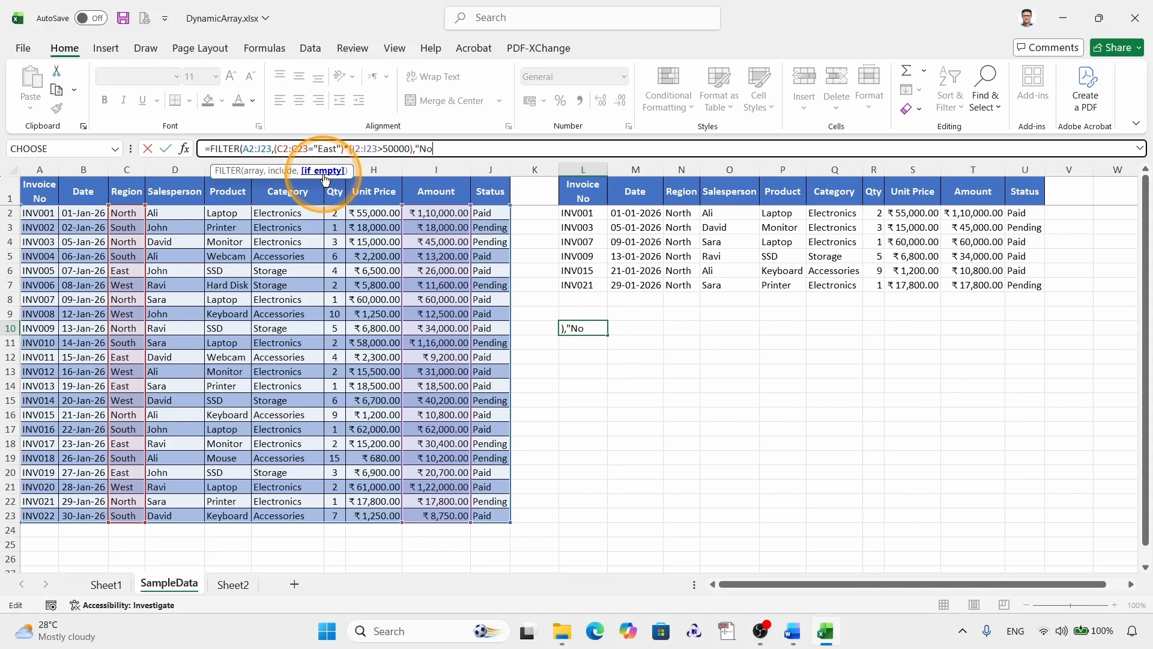
pyautogui.write('Record')
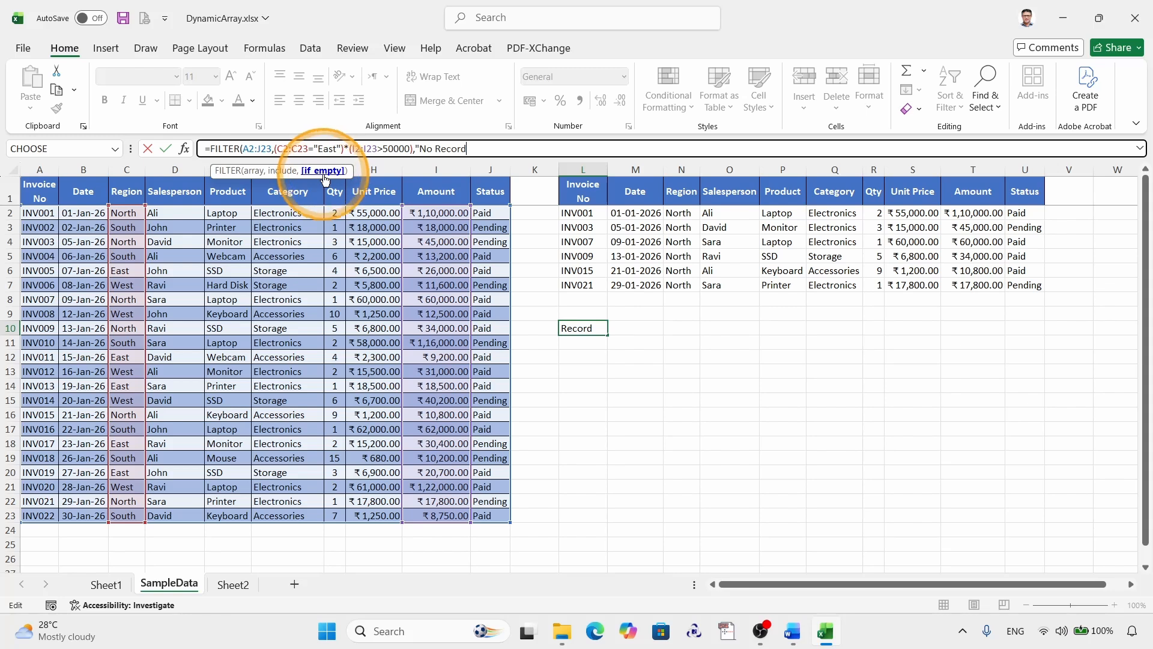
pyautogui.write('"')
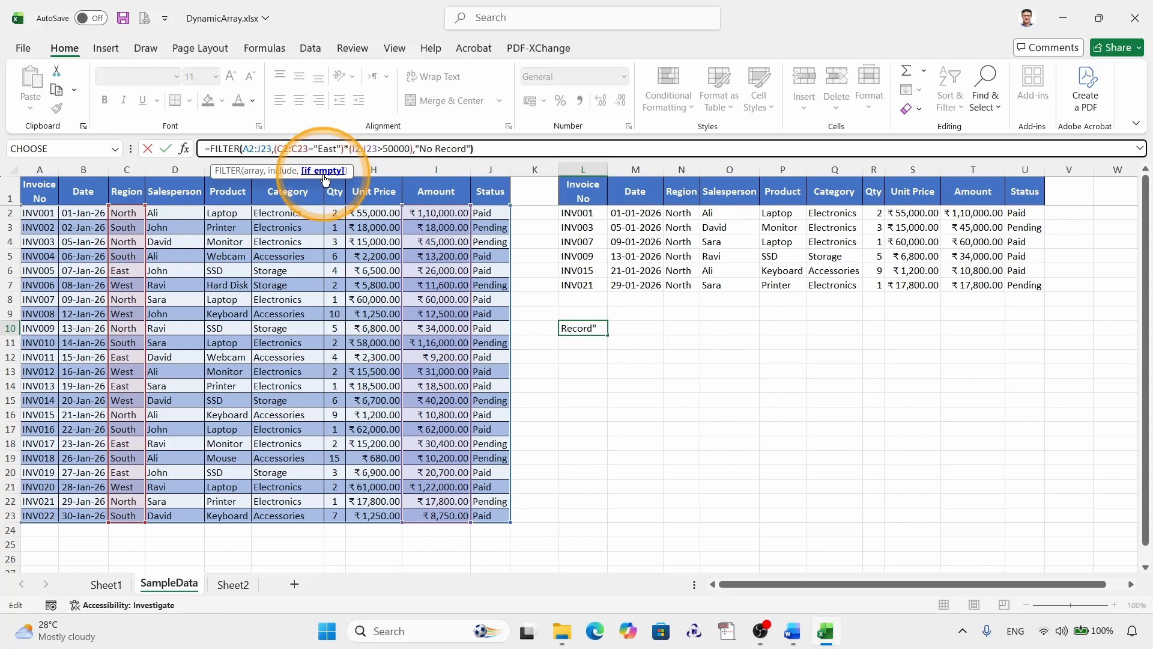
pyautogui.press('Return')
# Step: Replace the * between the two conditions in L10's FILTER formula with + for OR logic
pyautogui.click(583, 329)
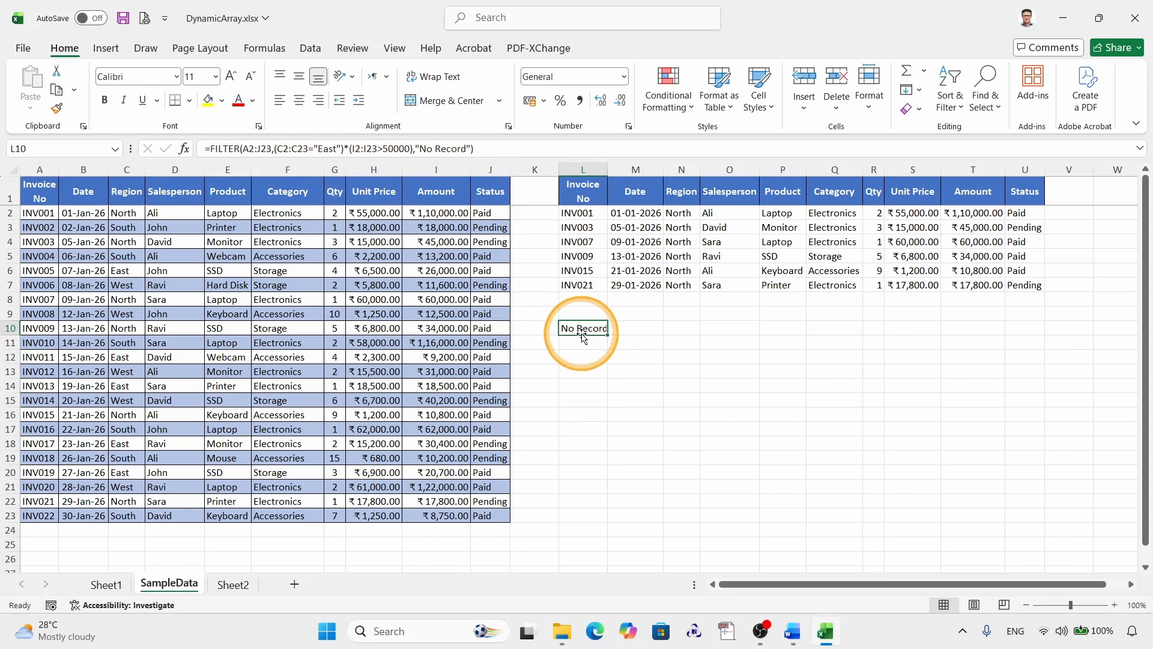
pyautogui.click(346, 149)
pyautogui.click(346, 149)
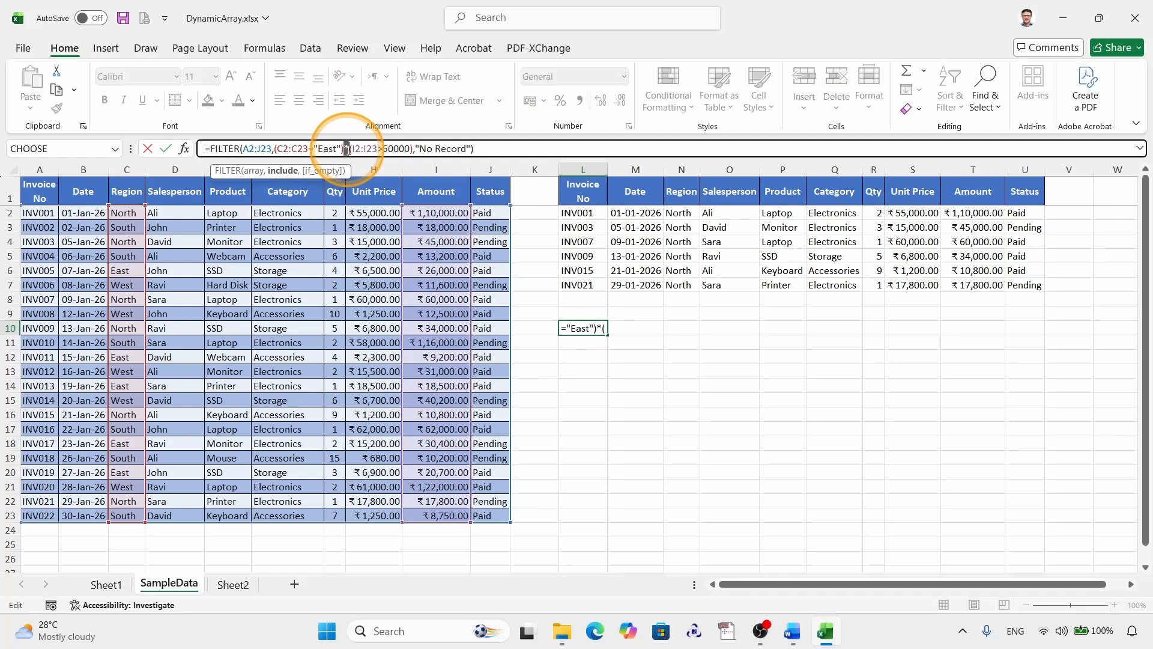
pyautogui.press('super+plus')
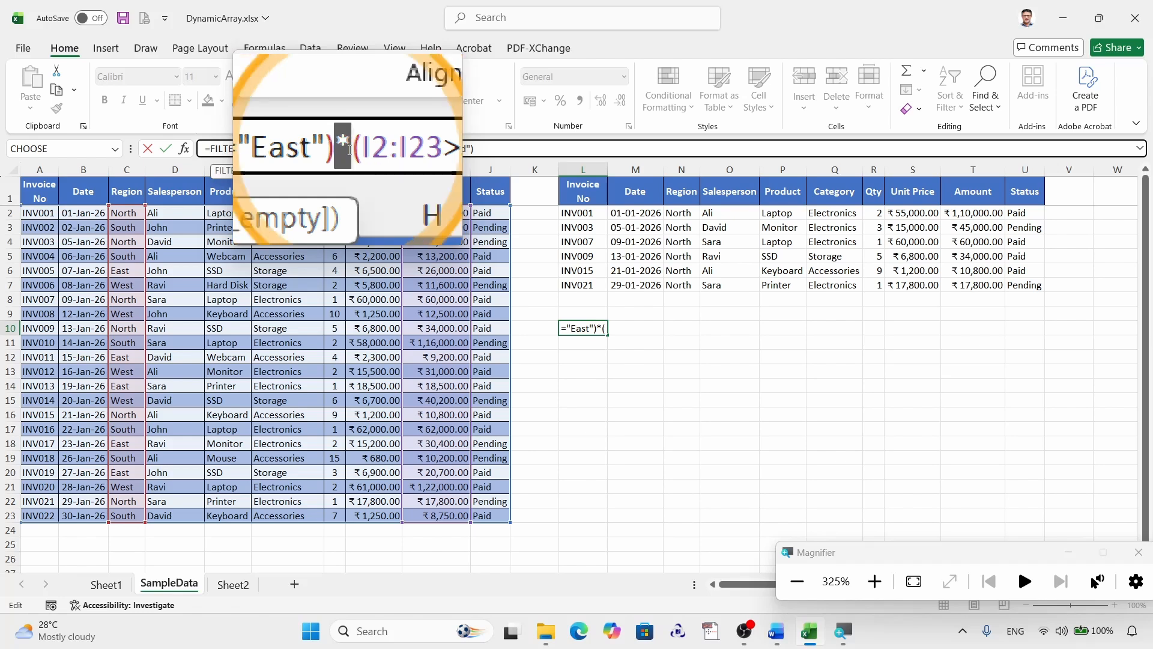
pyautogui.write('+')
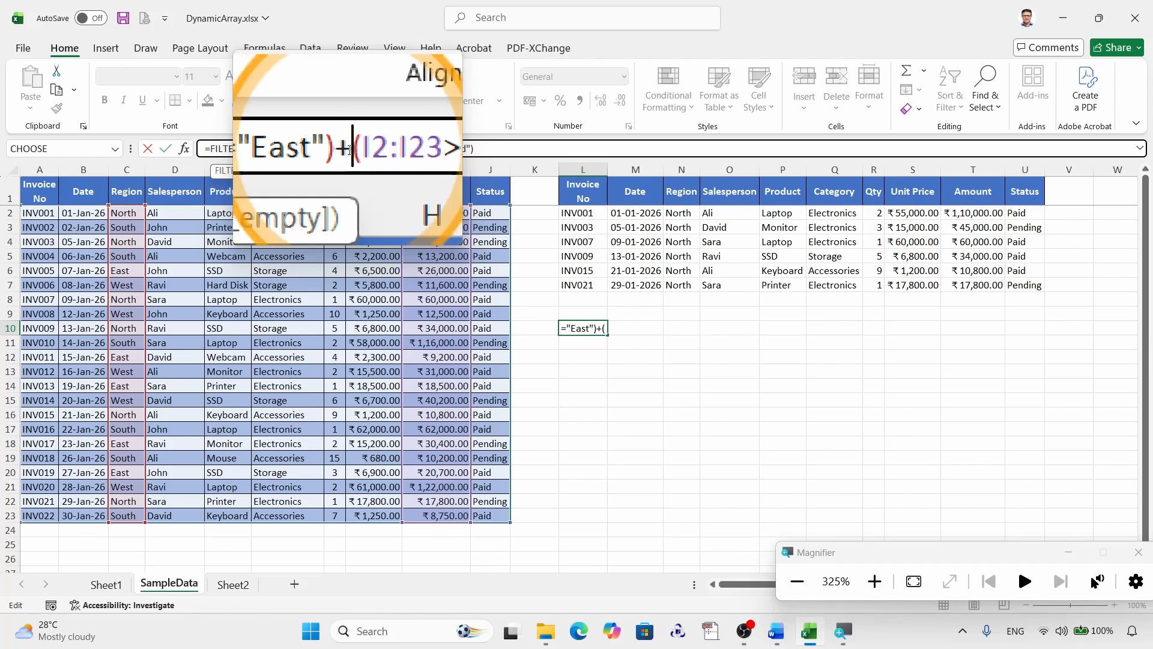
pyautogui.press('Return')
pyautogui.press('super+Escape')
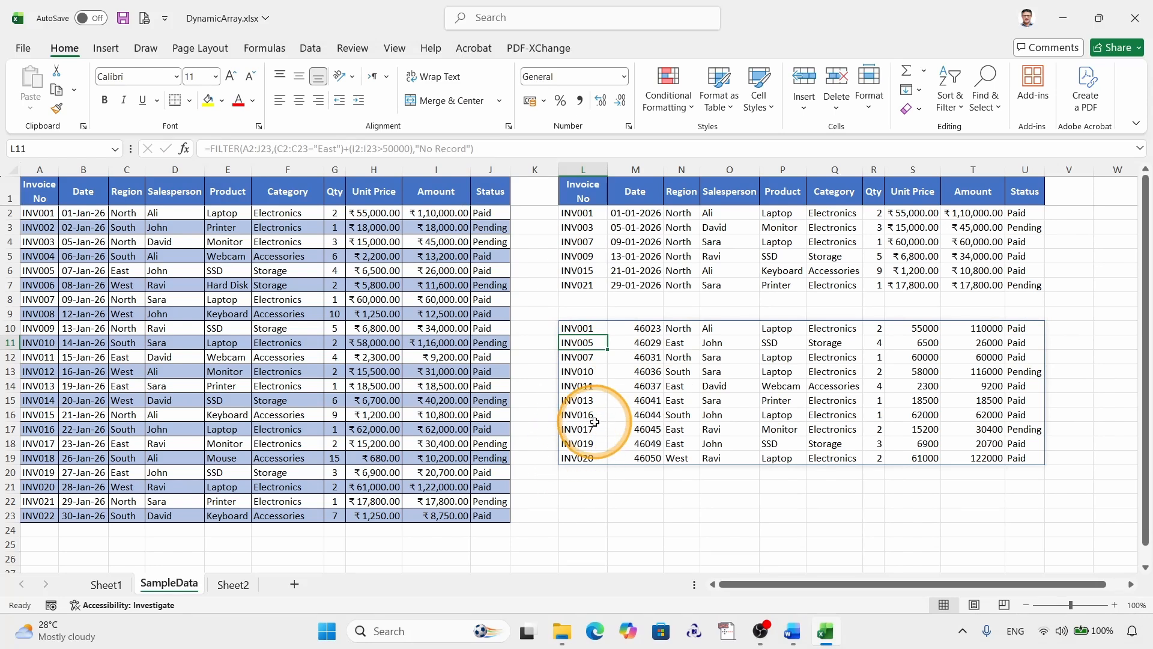
# Step: Copy the date format of M7 onto the filtered dates in M10:M19
pyautogui.moveTo(636, 328); pyautogui.dragTo(639, 388)
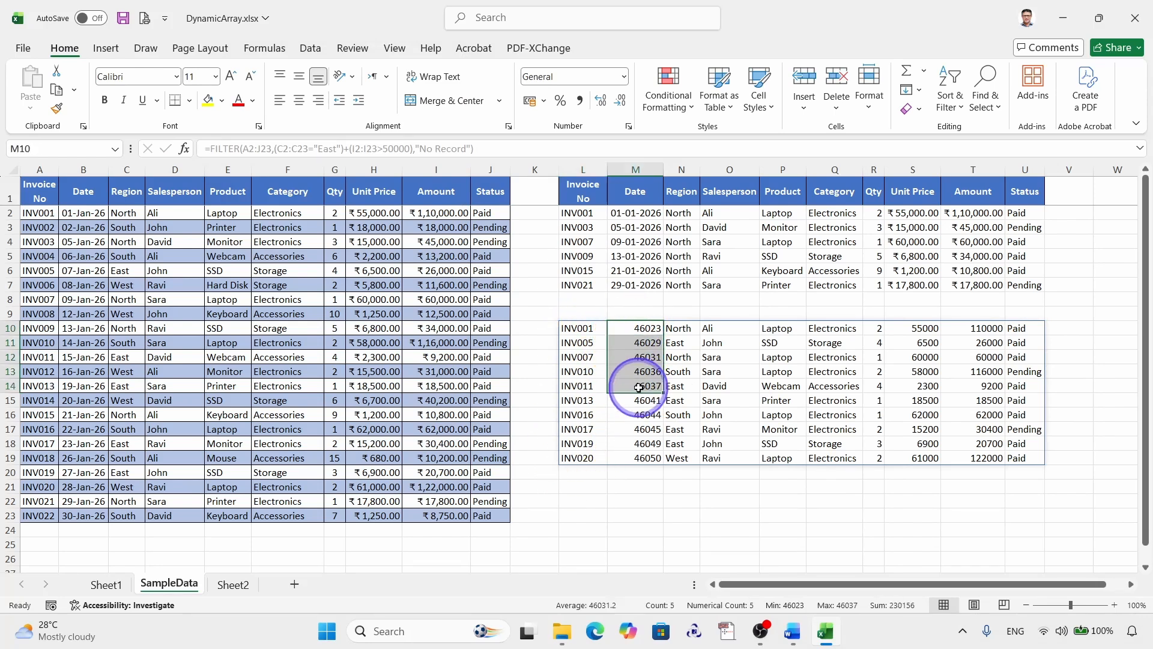
pyautogui.click(641, 284)
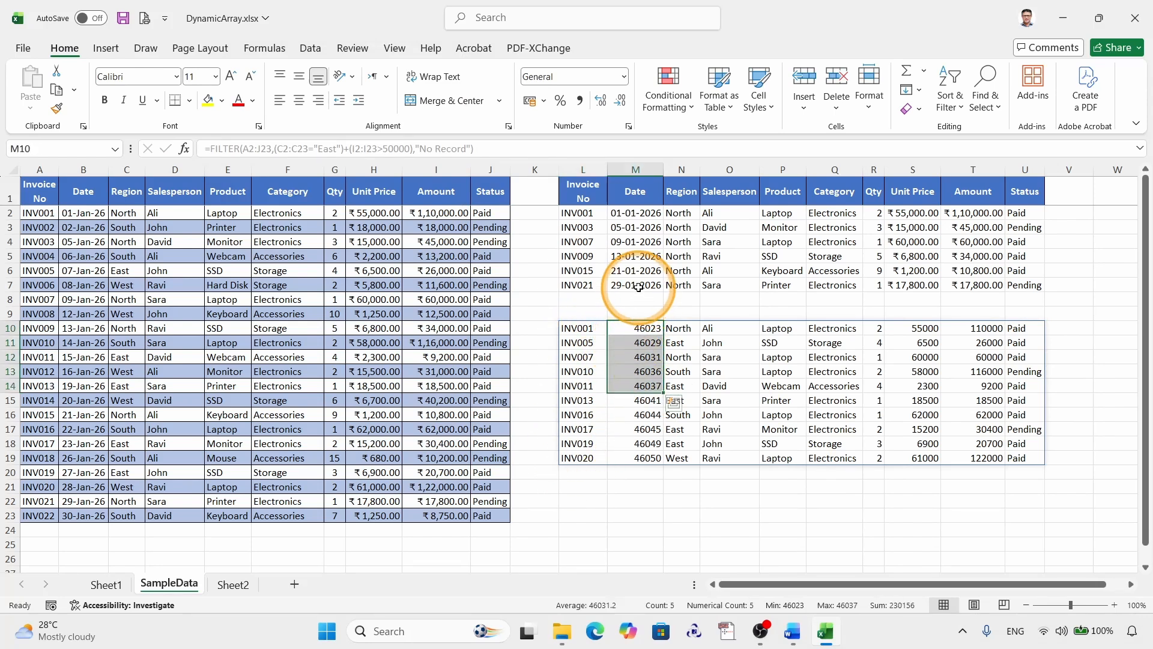
pyautogui.click(57, 108)
pyautogui.moveTo(636, 328); pyautogui.dragTo(637, 457)
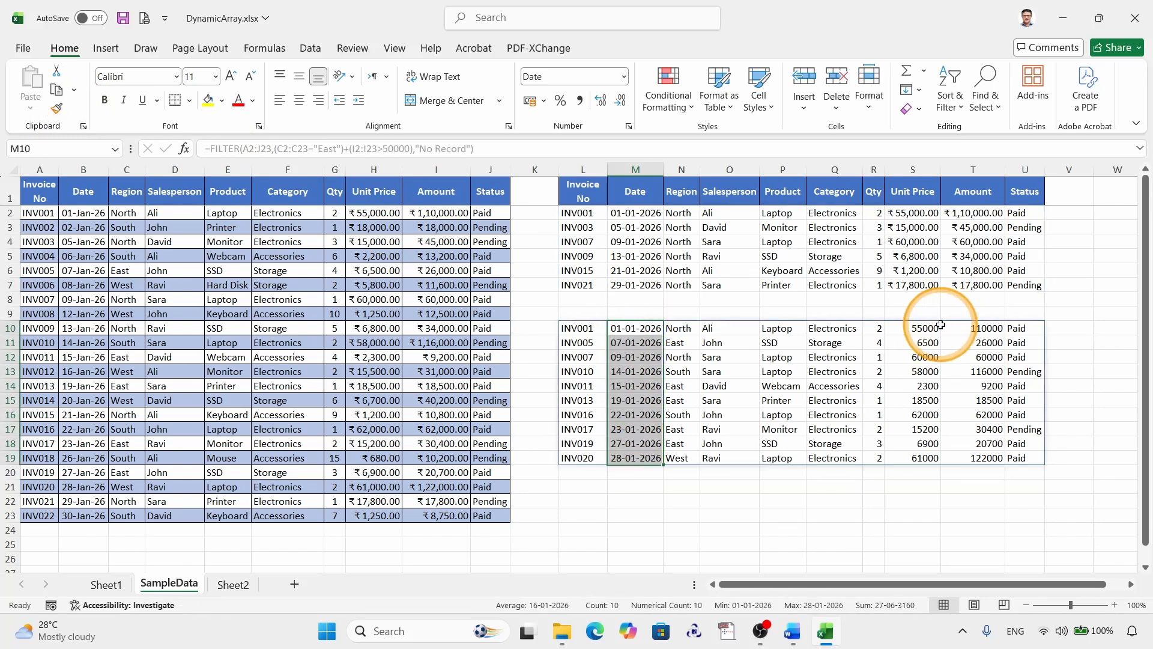
# Step: Copy the currency format of S7 onto the filtered unit prices and amounts in S10:T19
pyautogui.click(920, 289)
pyautogui.click(57, 108)
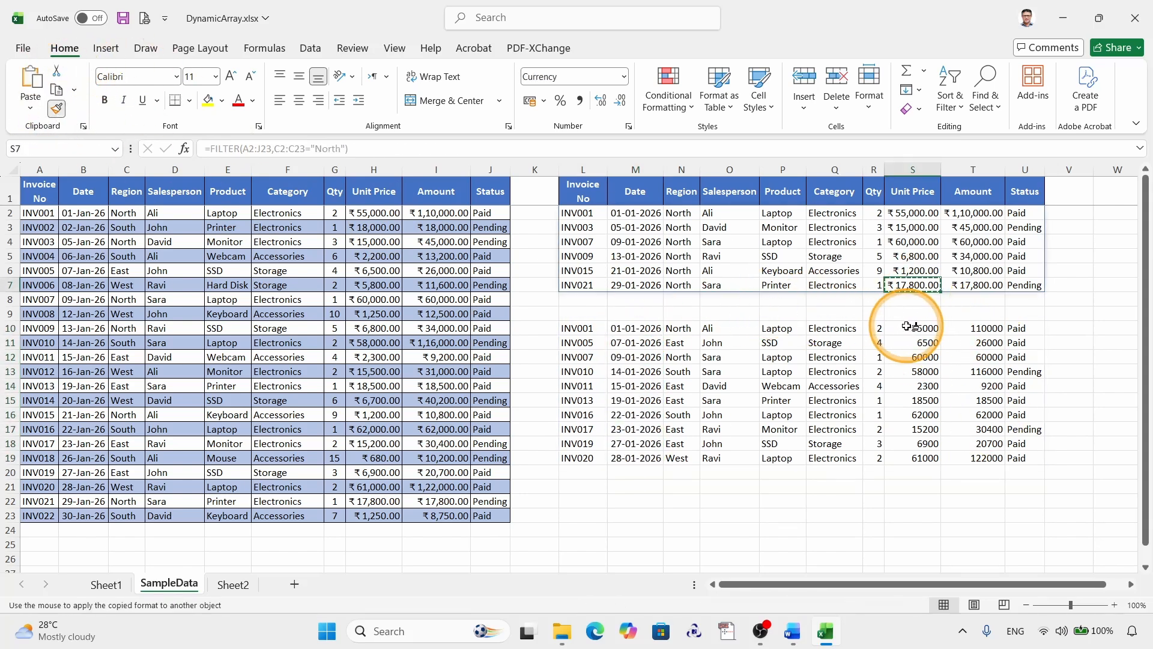
pyautogui.moveTo(913, 327)
pyautogui.mouseDown()
pyautogui.moveTo(971, 359)
pyautogui.moveTo(973, 458)
pyautogui.mouseUp()
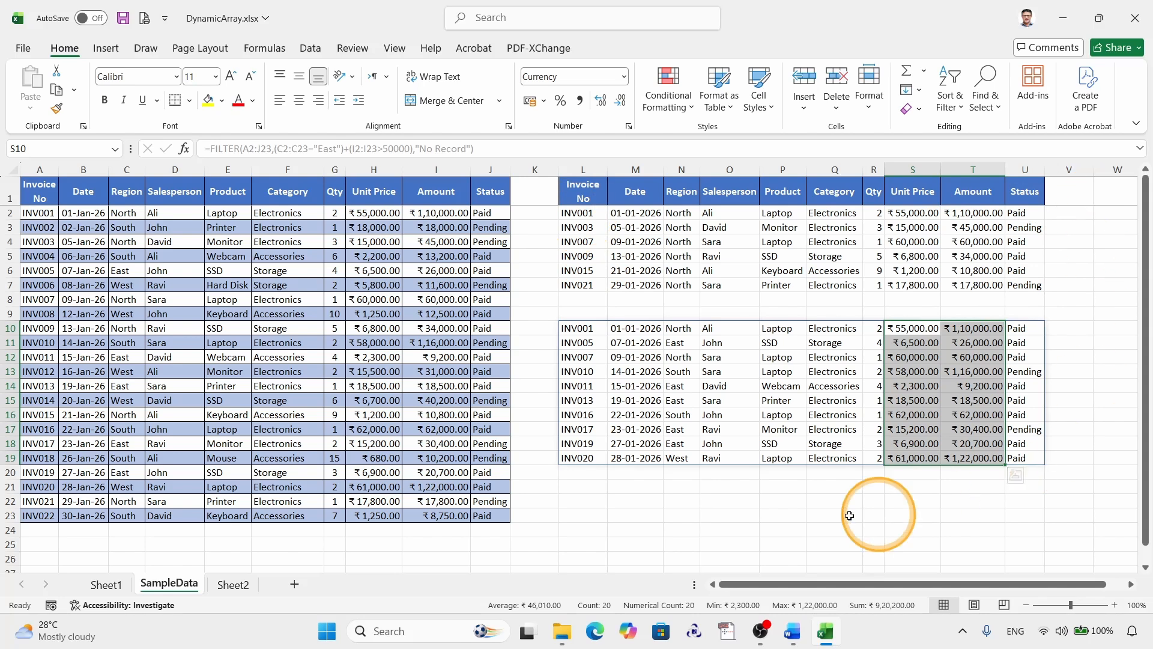
# Step: Start a FILTER formula in L22 with the spilled range L2# as its array
pyautogui.click(580, 500)
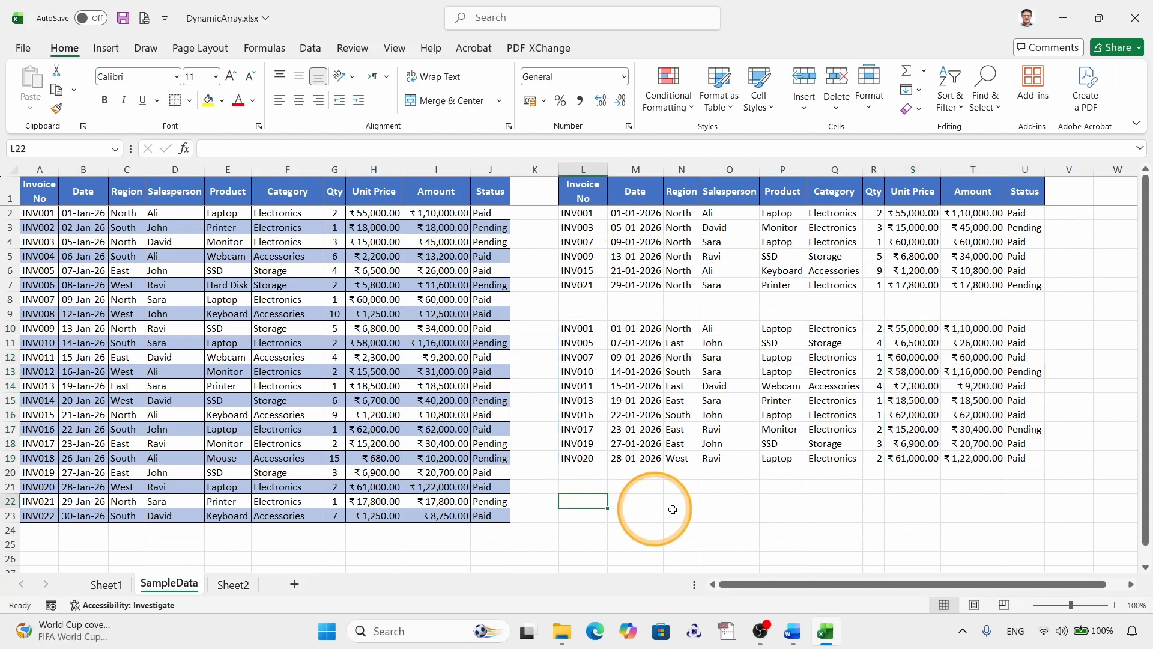
pyautogui.write('=')
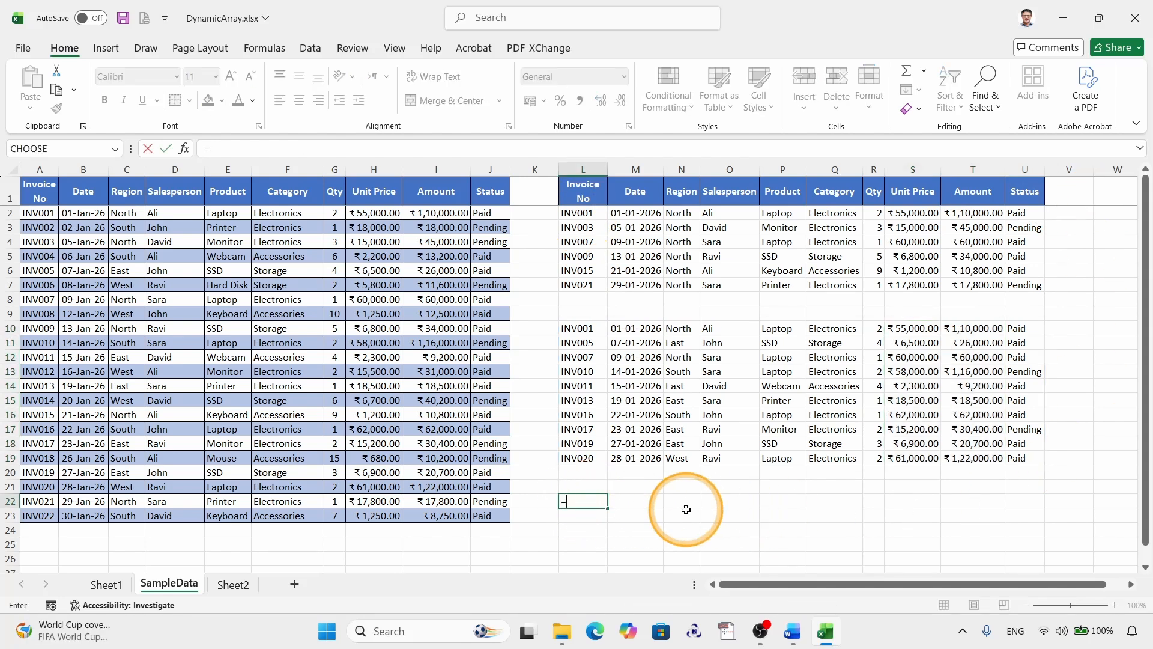
pyautogui.write('FILTER(')
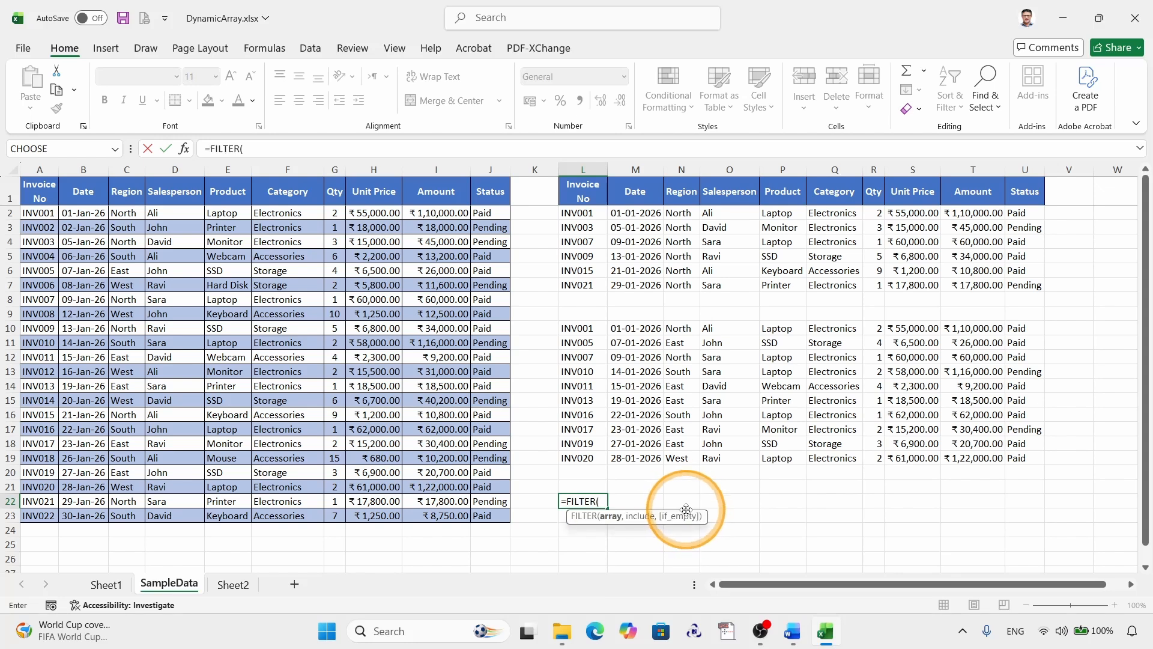
pyautogui.click(582, 211)
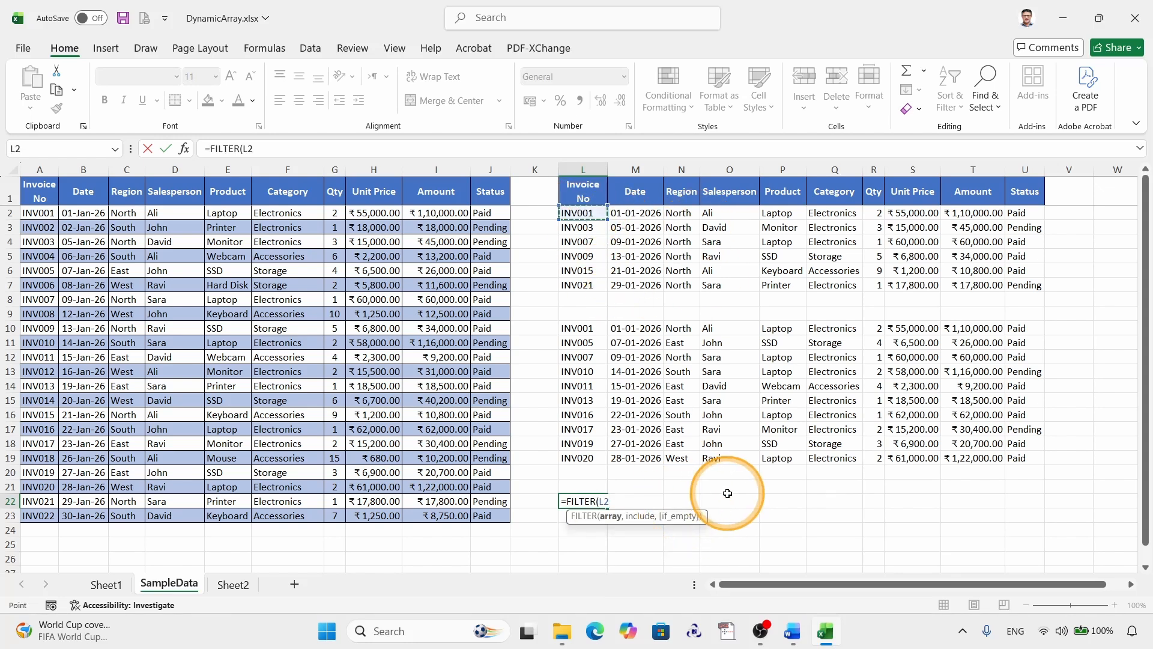
pyautogui.write('#')
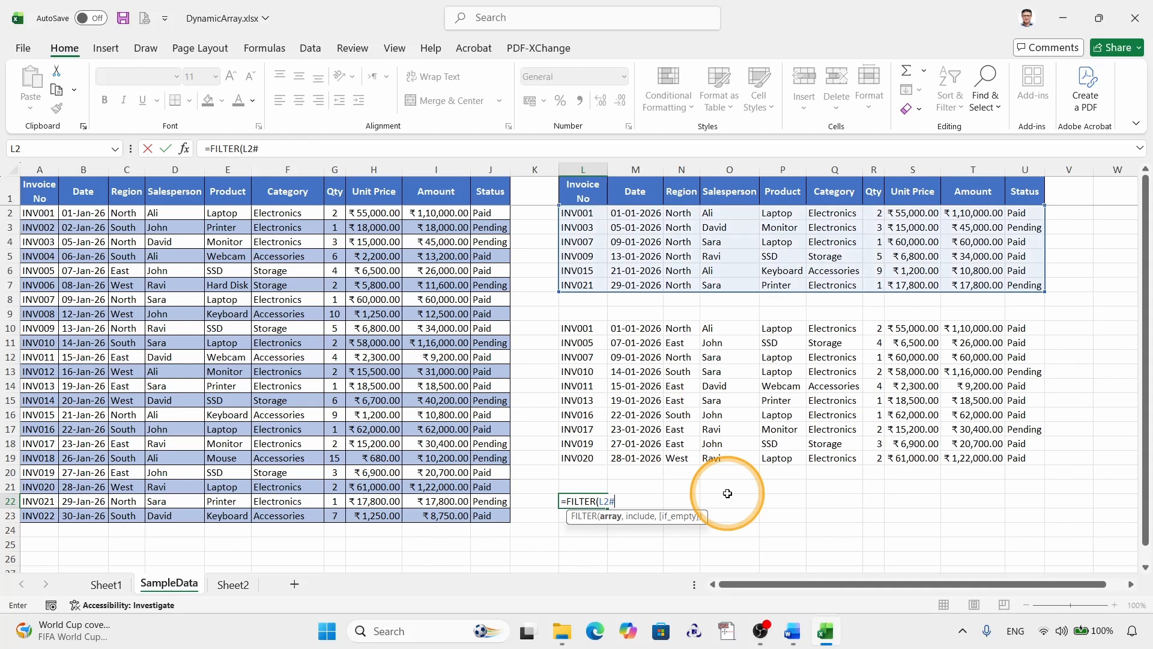
pyautogui.write(',')
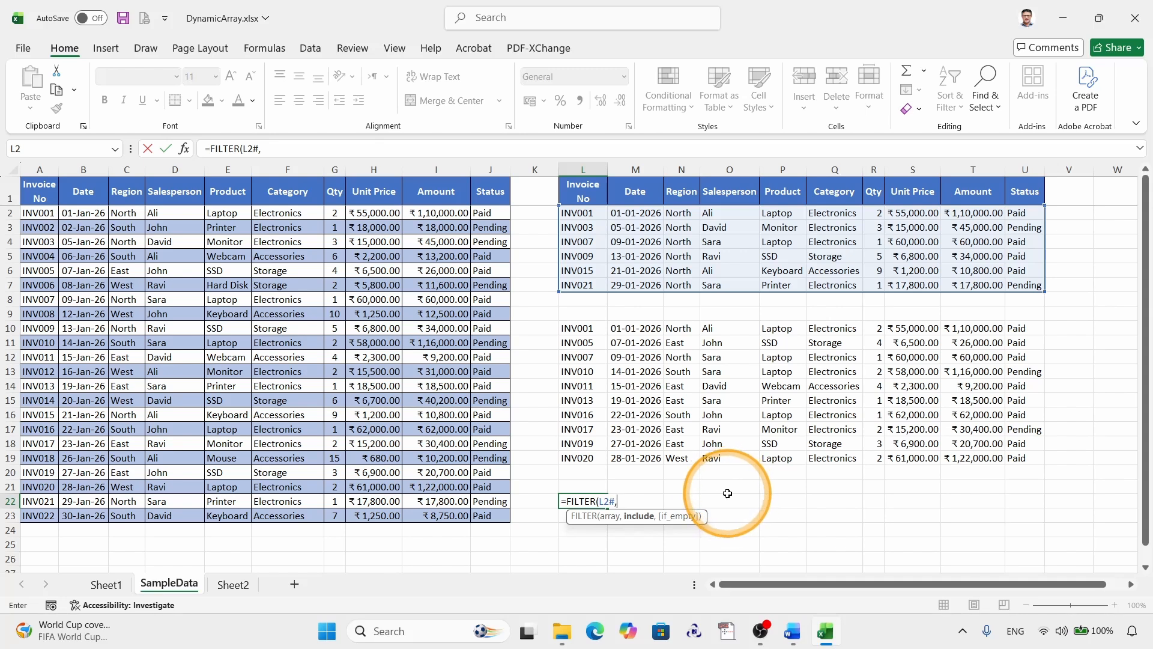
# Step: Set the include condition of L22's FILTER formula to U2:U7="Paid" and enter the formula
pyautogui.moveTo(979, 211); pyautogui.dragTo(979, 272)
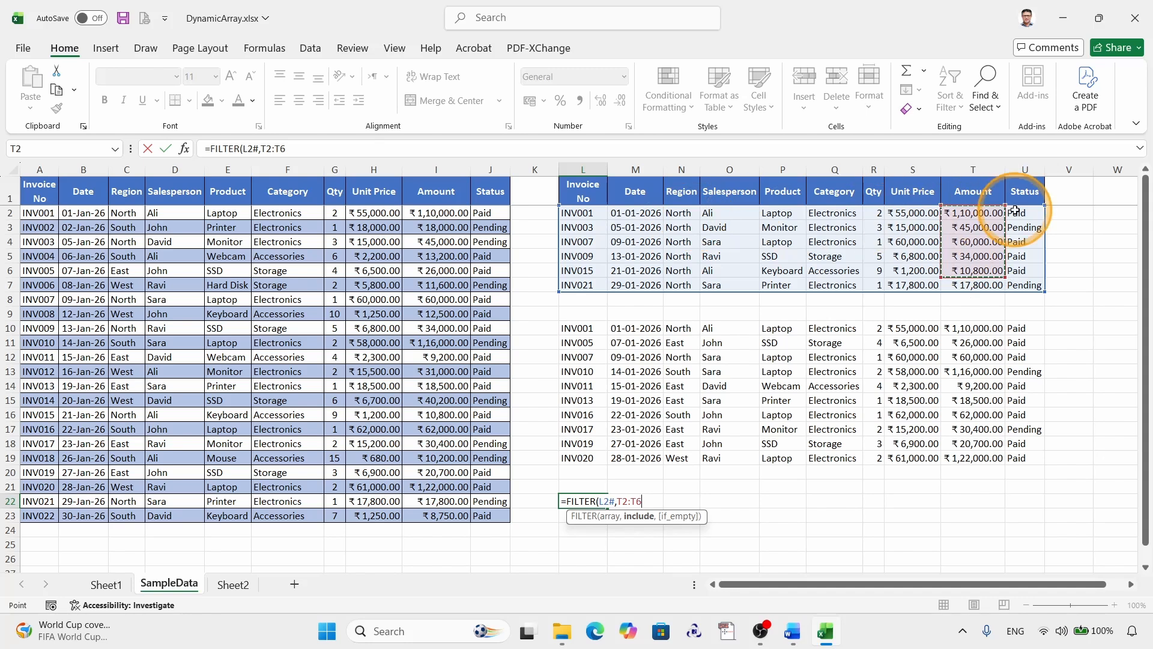
pyautogui.moveTo(1025, 213); pyautogui.dragTo(1035, 285)
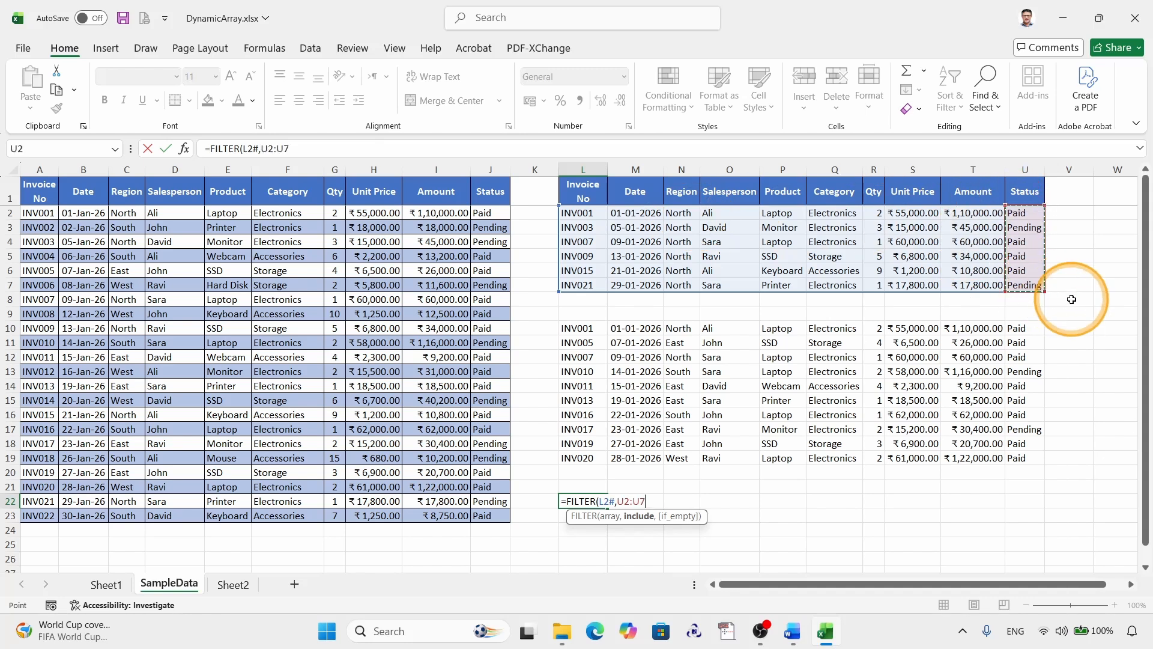
pyautogui.write('=')
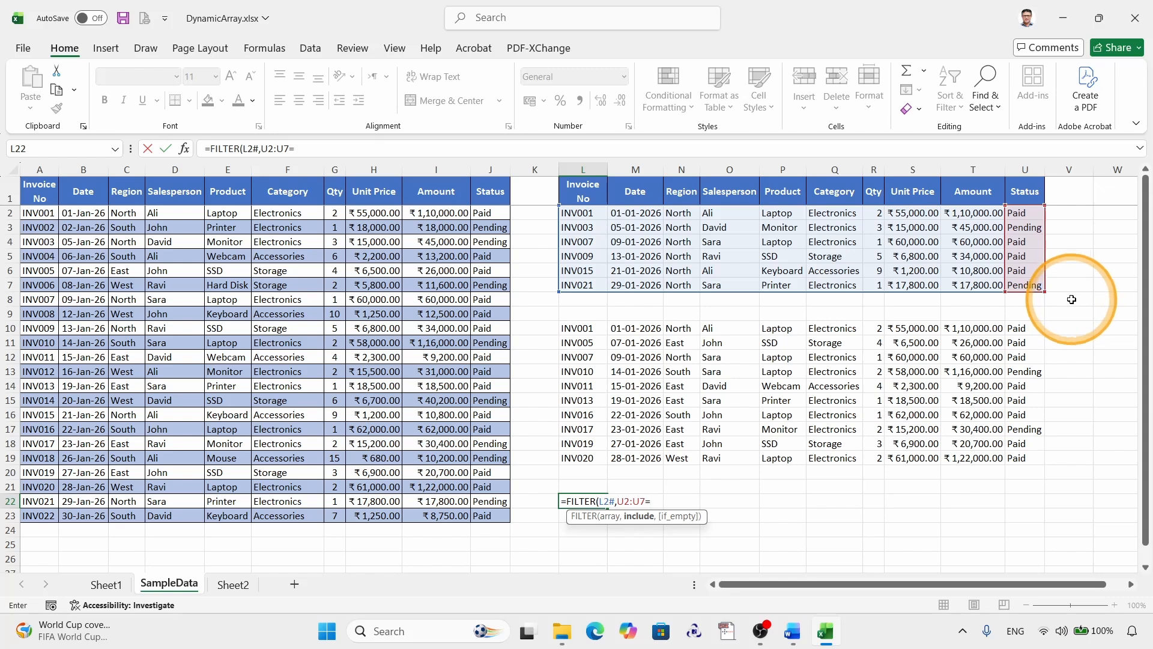
pyautogui.write('"P')
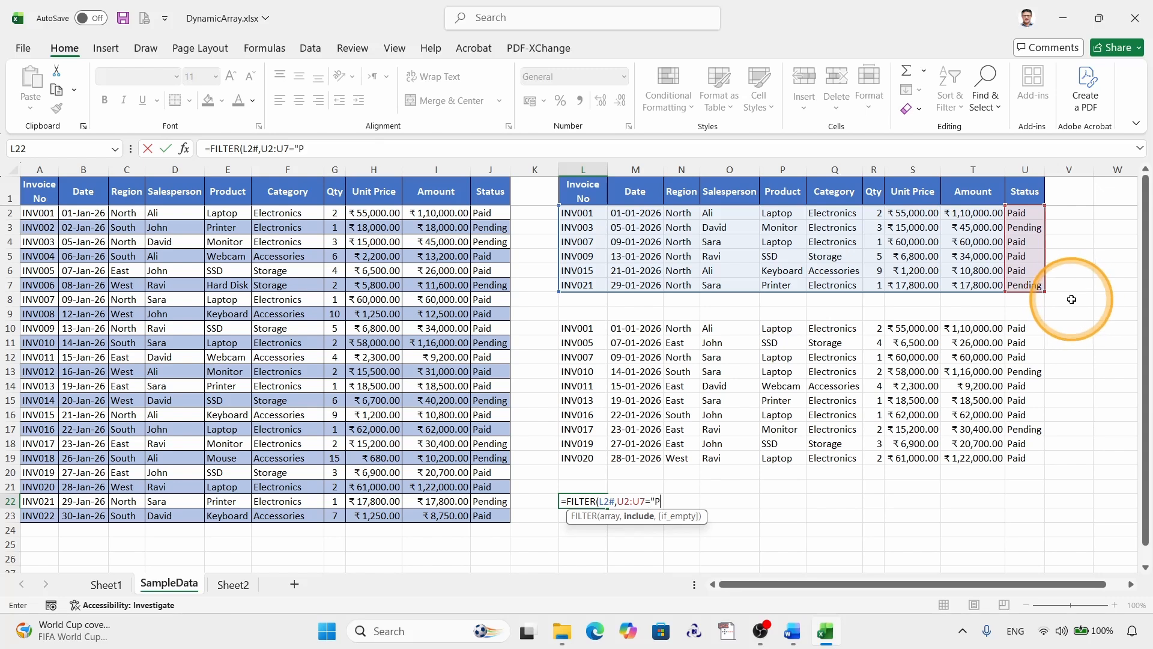
pyautogui.write('aid")')
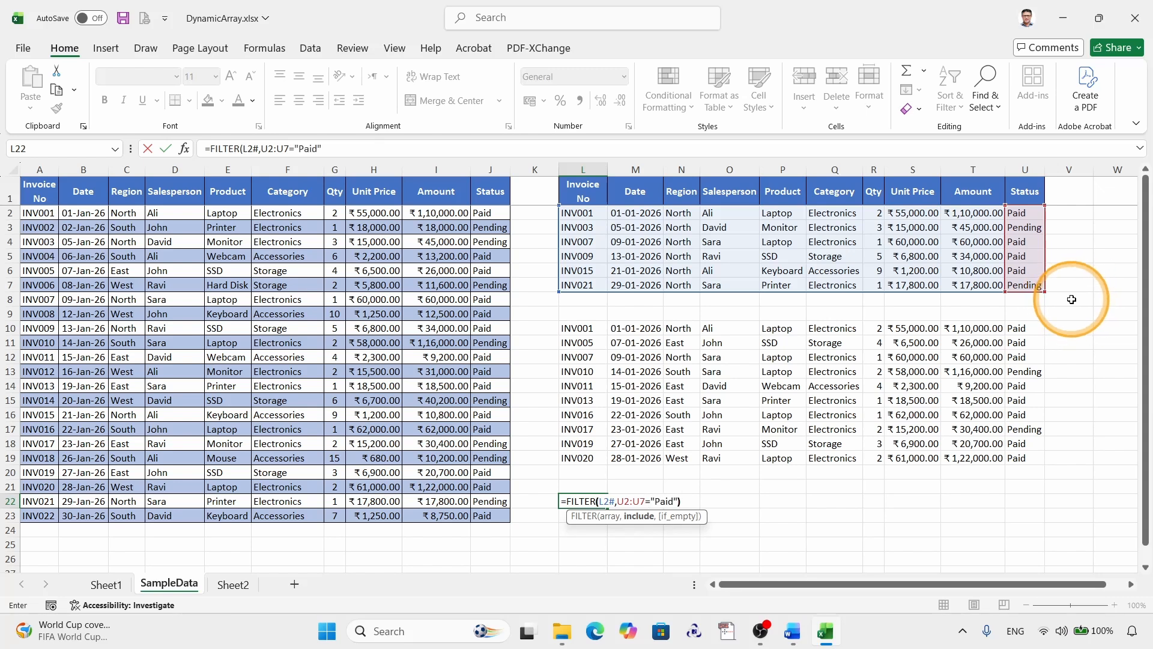
pyautogui.press('Return')
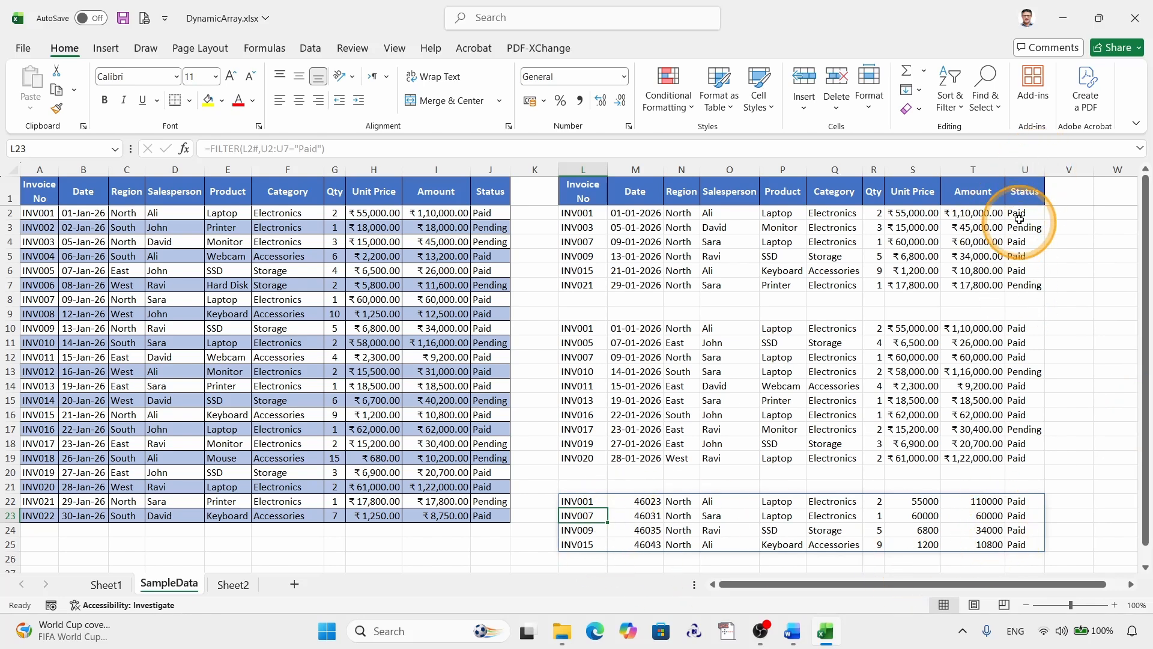
# Step: Magnify L22's formula to examine its L2# spilled range reference
pyautogui.click(587, 502)
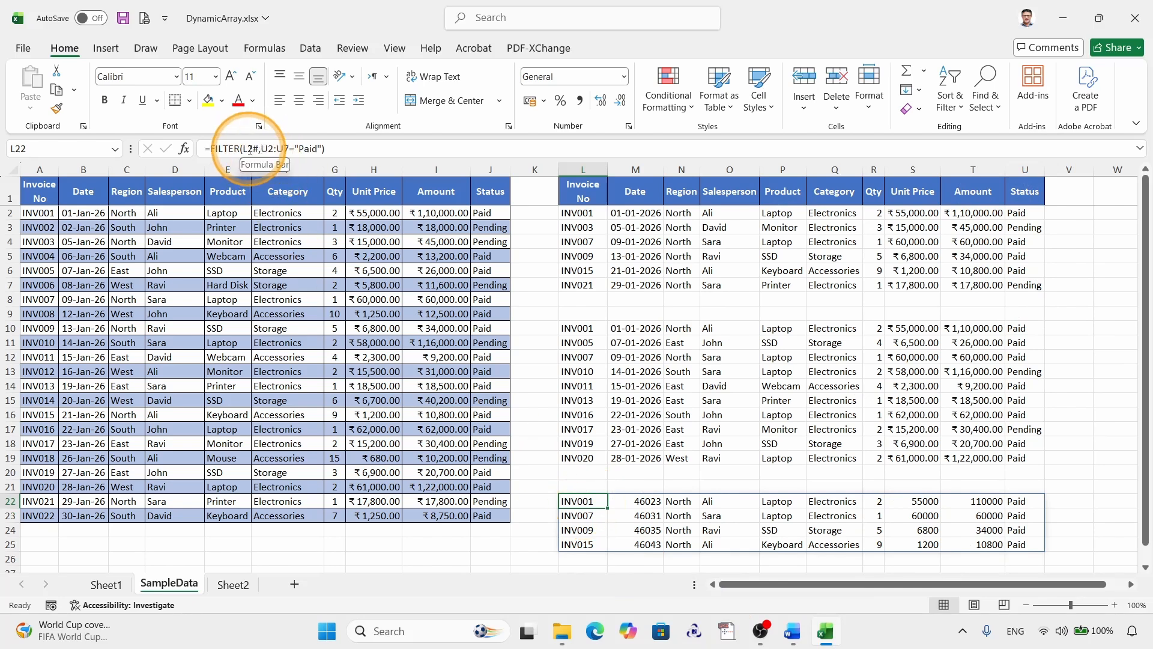
pyautogui.press('super+plus')
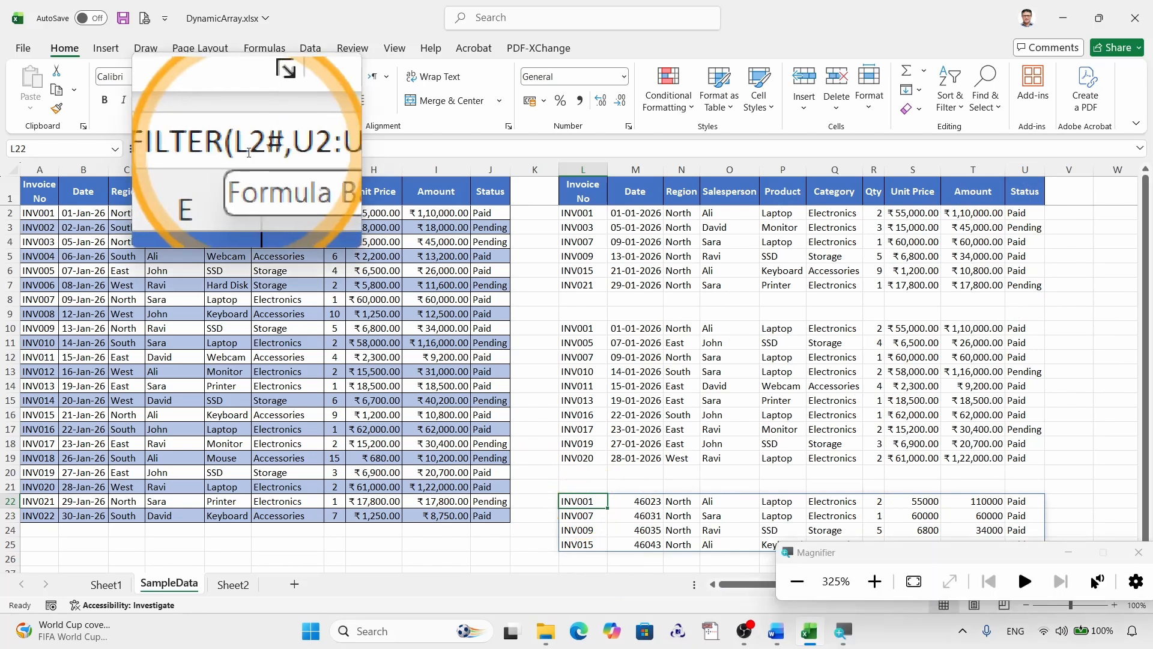
pyautogui.press('super+Escape')
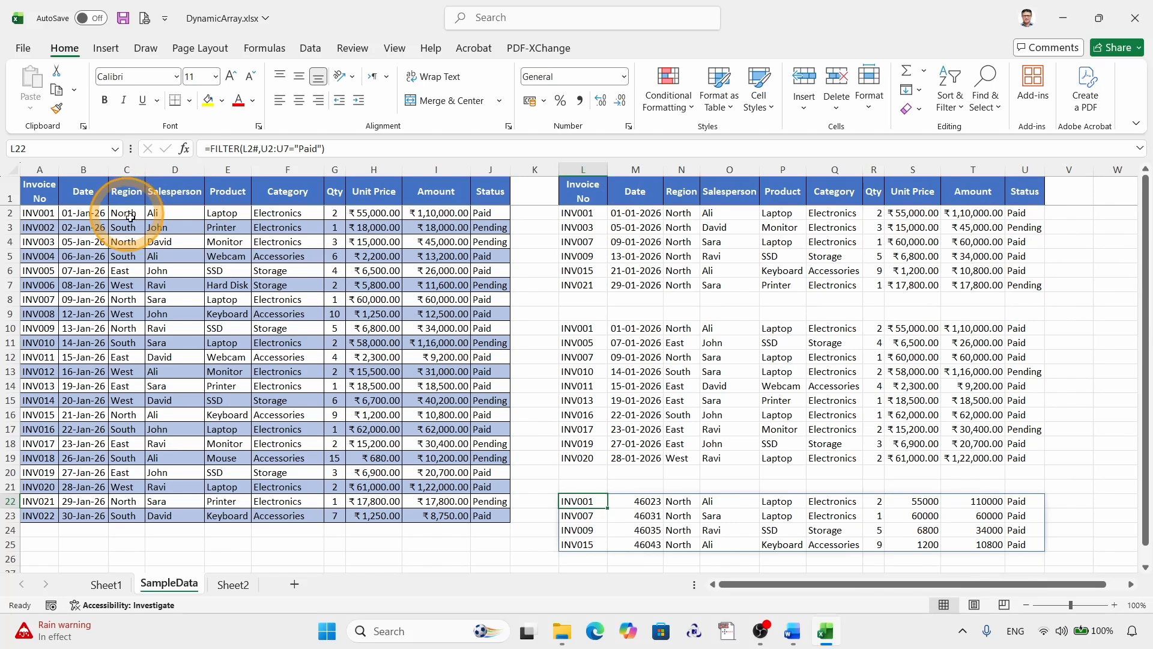
# Step: Clear the first invoice's region in C2 to test the dependent FILTER results, and undo the deletion
pyautogui.click(682, 213)
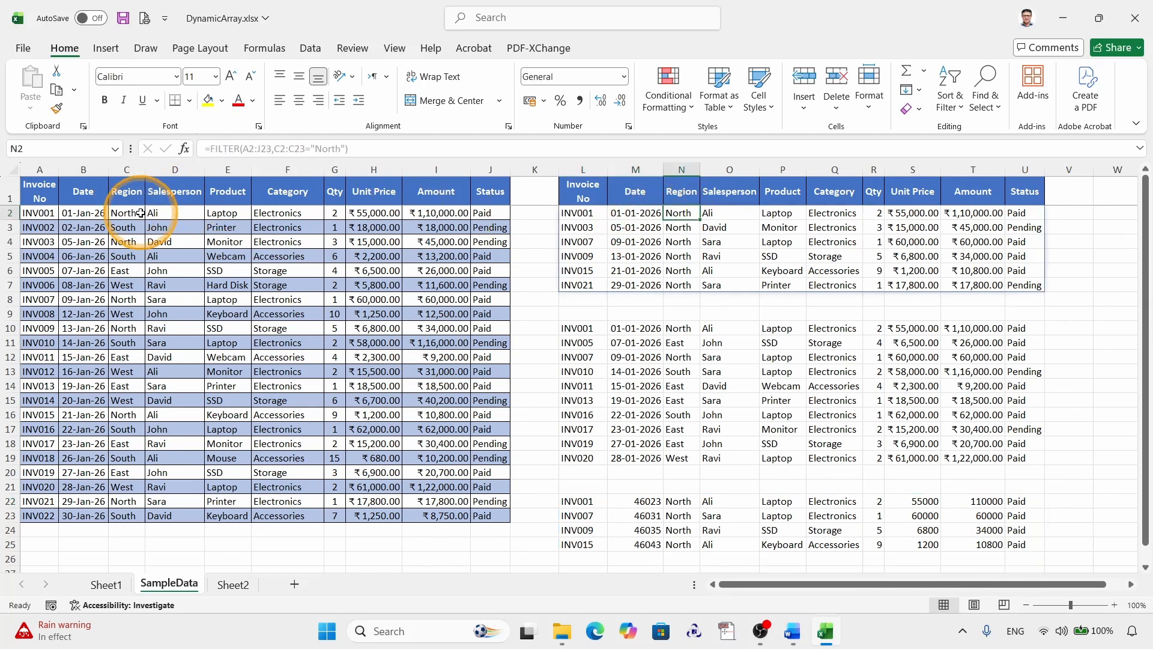
pyautogui.click(140, 213)
pyautogui.press('Delete')
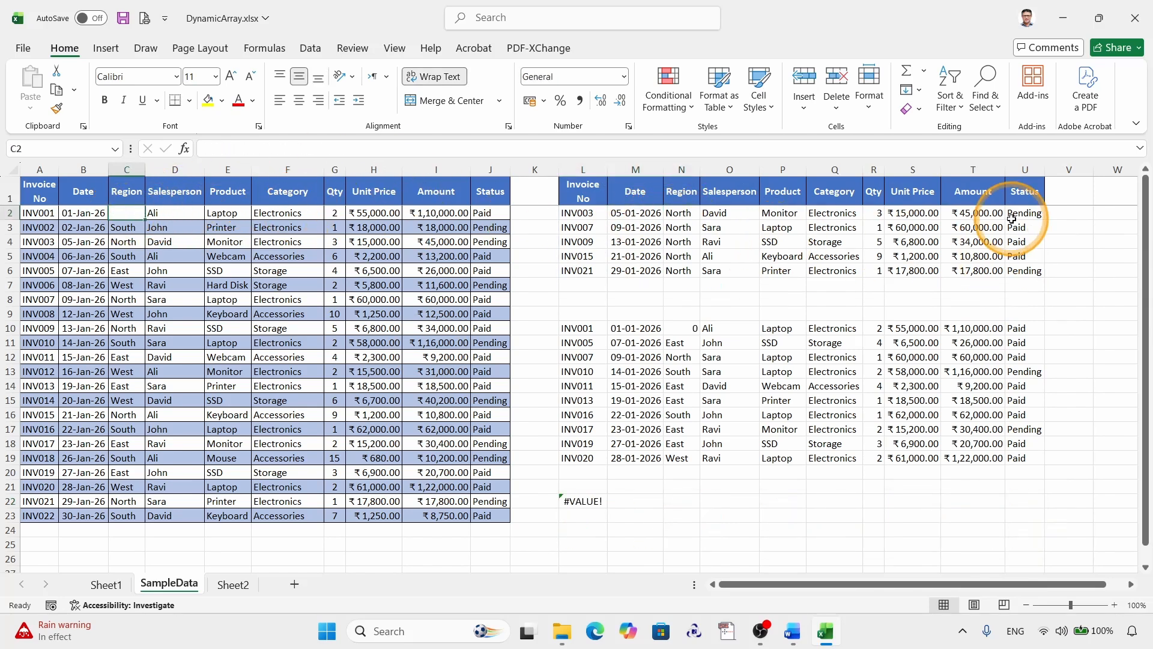
pyautogui.click(1022, 287)
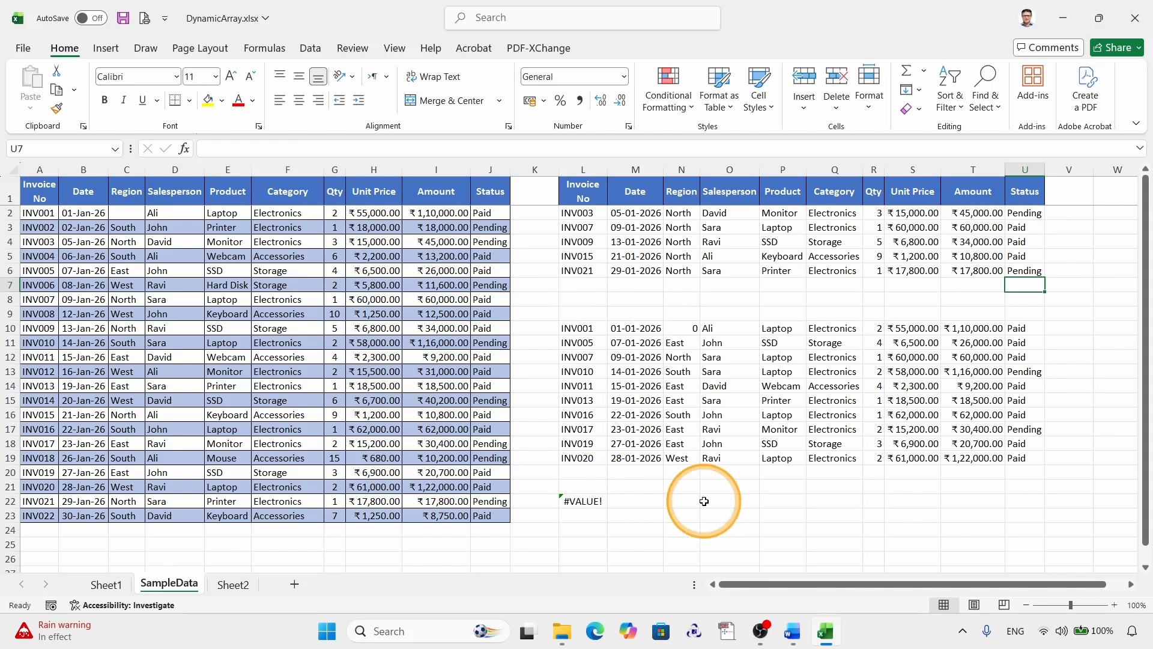
pyautogui.hotkey('ctrl', 'z')
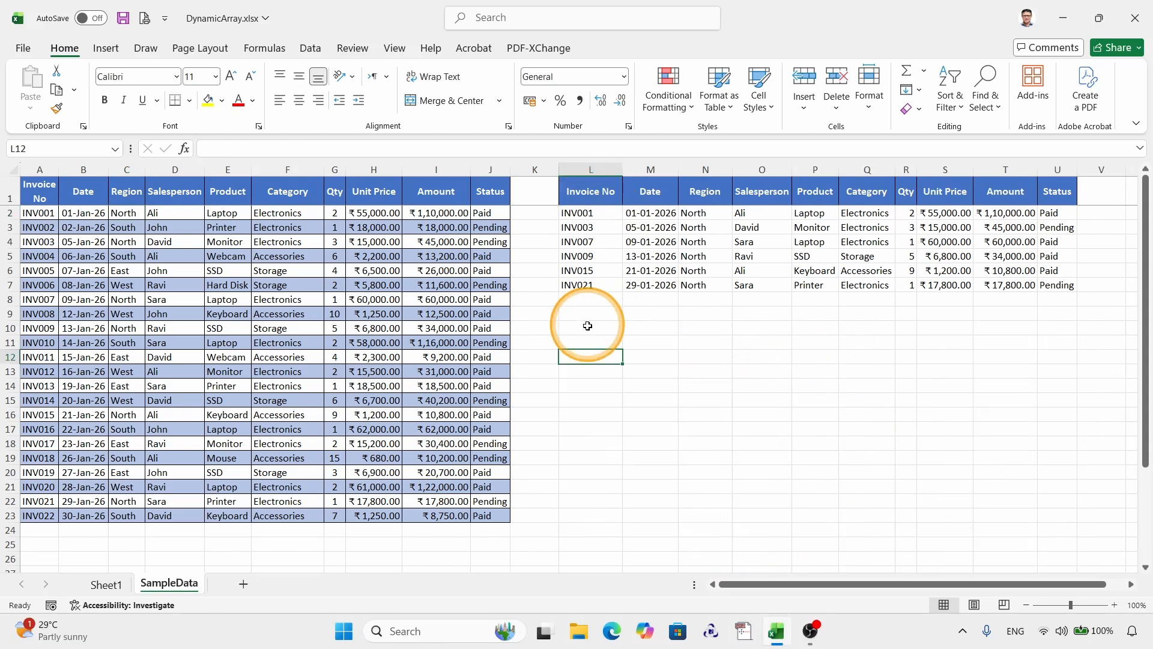
# Step: Copy the Salesperson, Product and Amount headers of the invoice table into L13:N13
pyautogui.moveTo(175, 194); pyautogui.dragTo(230, 200)
pyautogui.hotkey('ctrl', 'c')
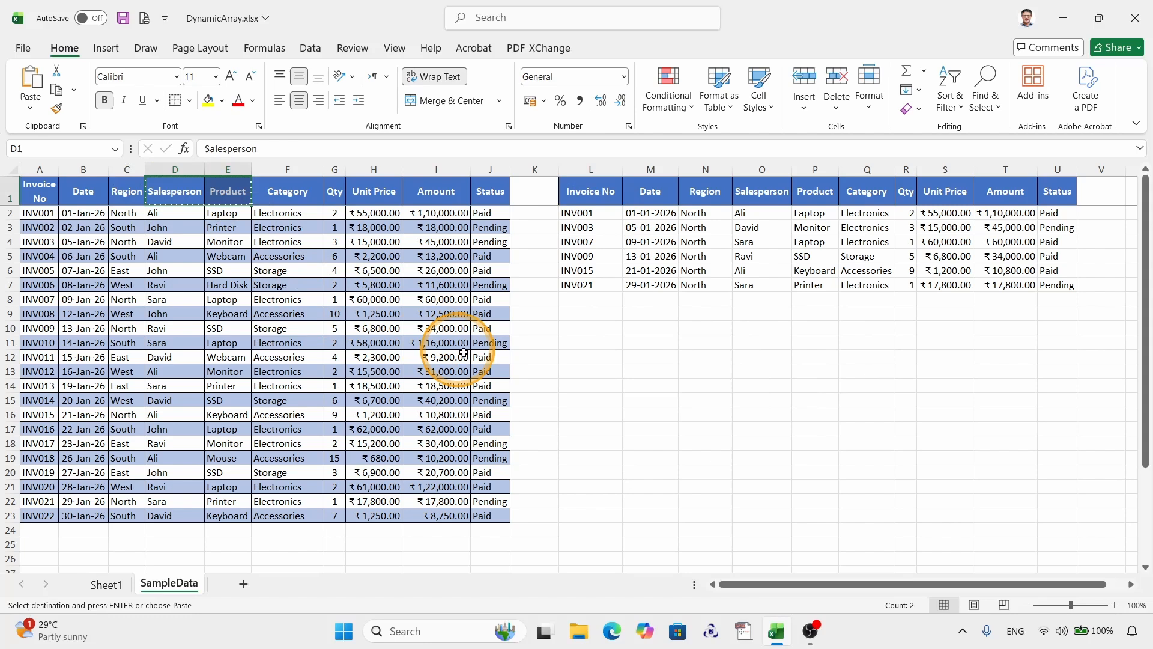
pyautogui.click(591, 371)
pyautogui.press('Return')
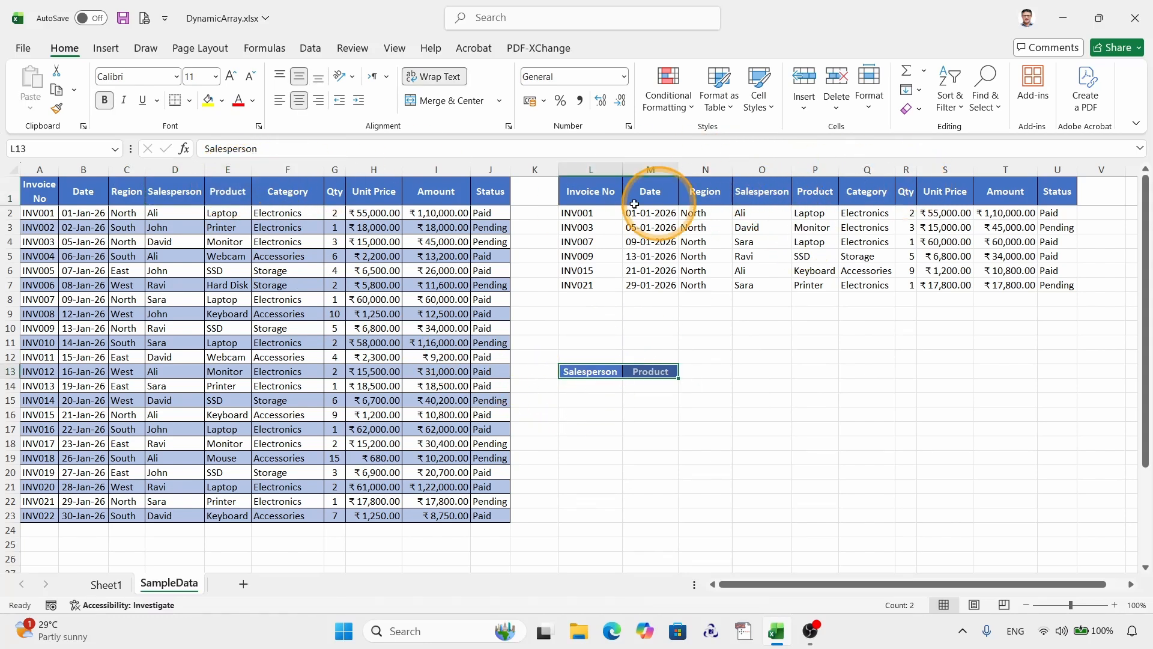
pyautogui.click(437, 197)
pyautogui.hotkey('ctrl', 'c')
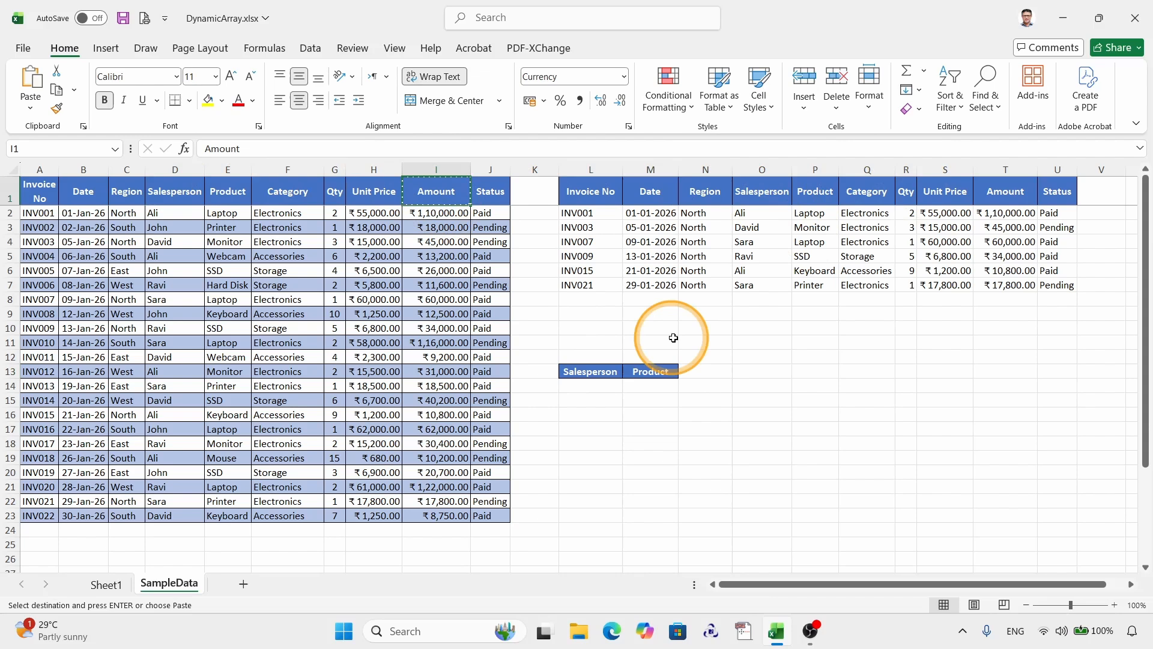
pyautogui.click(706, 369)
pyautogui.press('Return')
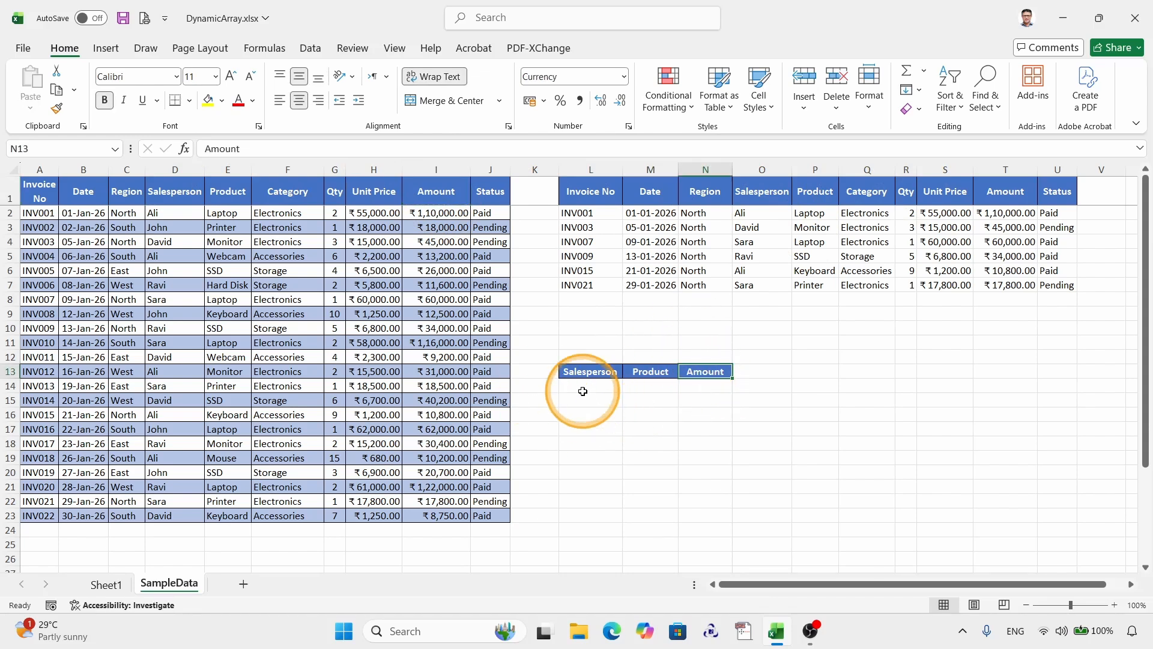
# Step: Start a CHOOSE formula in L14 with index array {1,2,3} and the salesperson range D2:D23 as the first value
pyautogui.click(581, 385)
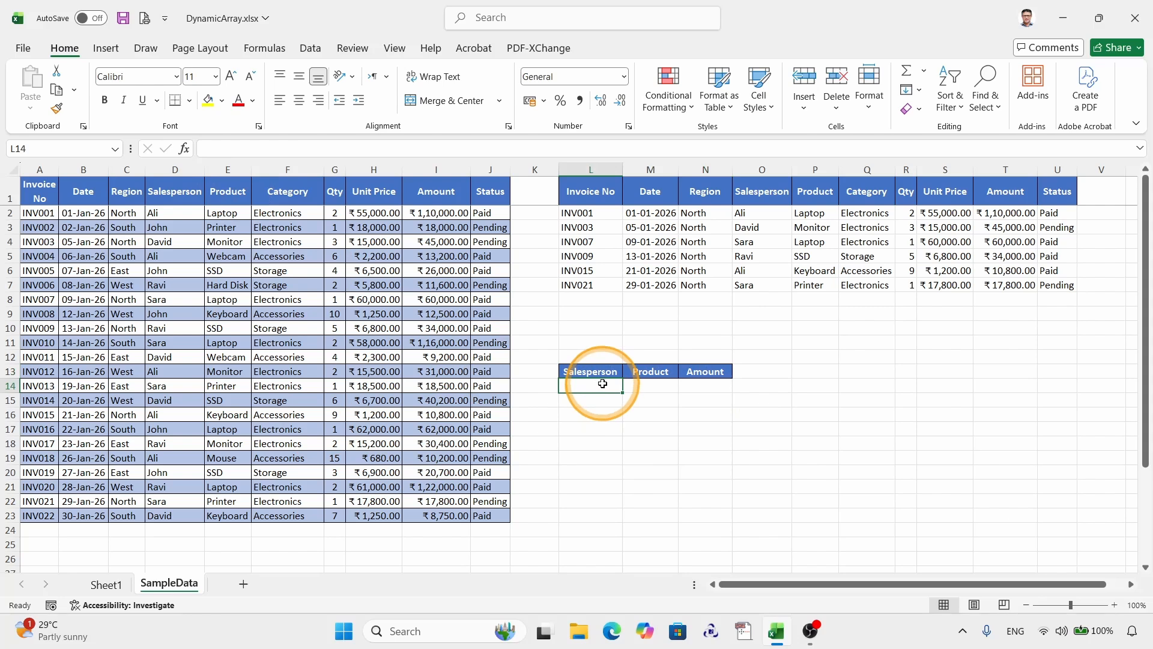
pyautogui.write('=')
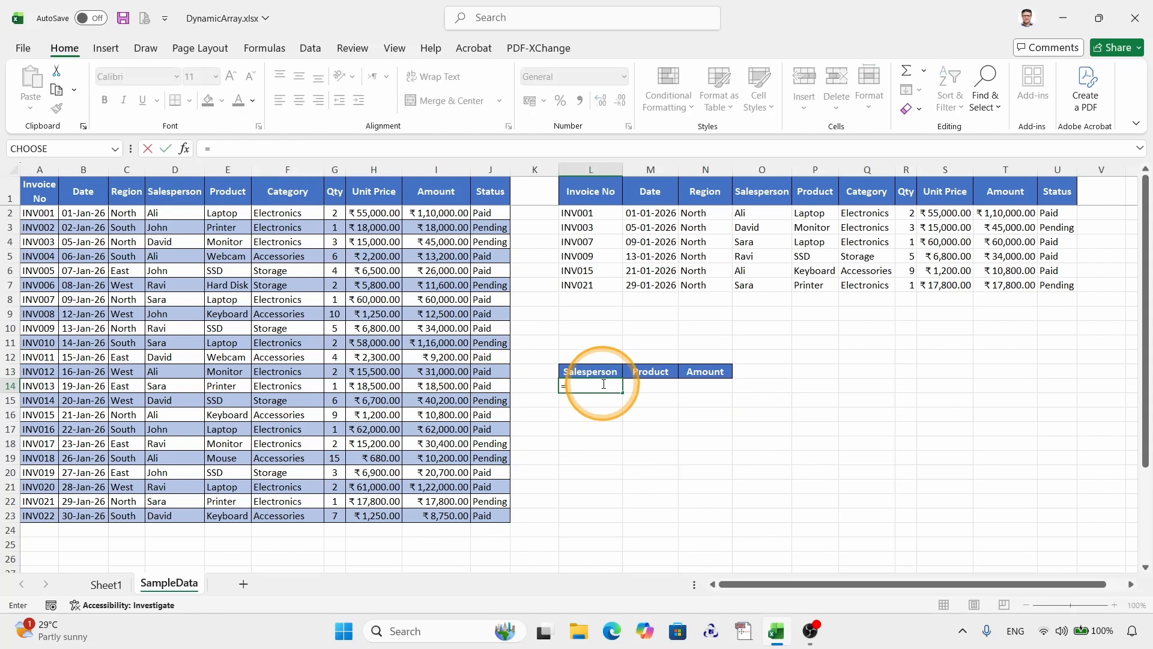
pyautogui.write('cho')
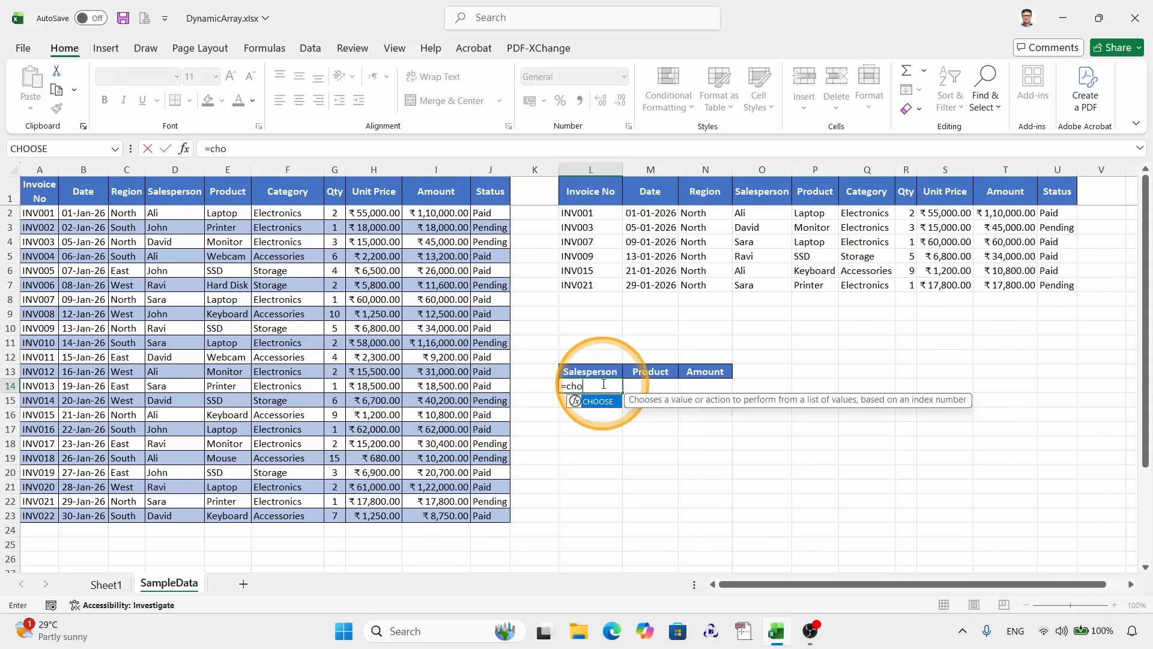
pyautogui.press('Tab')
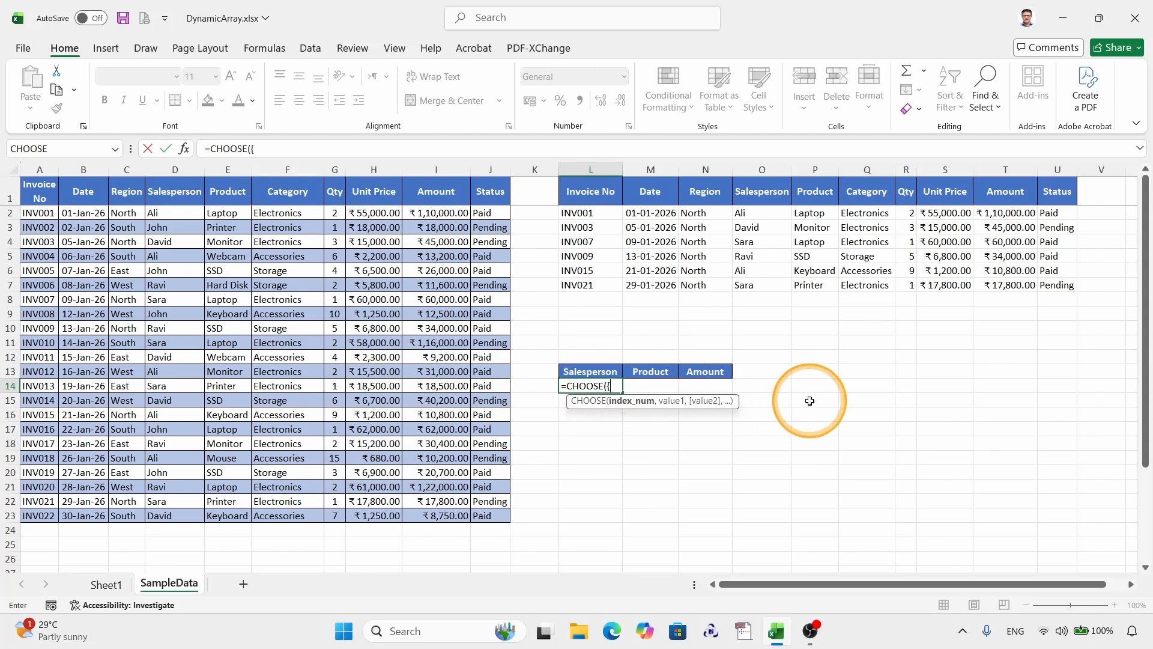
pyautogui.write('{1,2,3},')
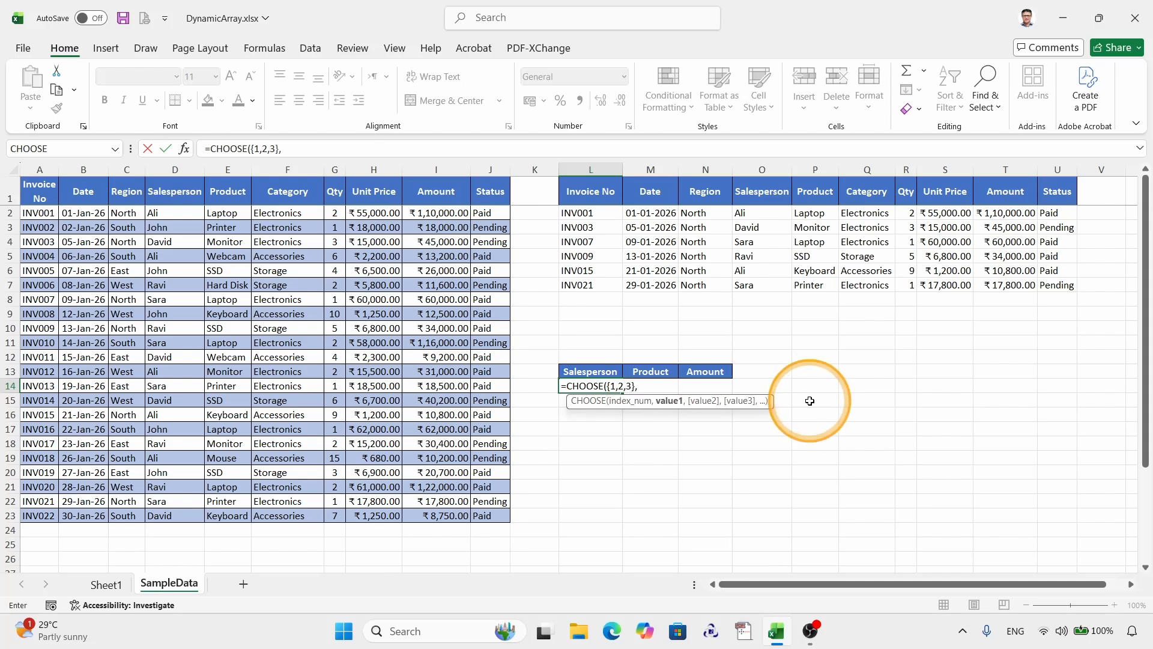
pyautogui.moveTo(162, 212); pyautogui.dragTo(177, 514)
pyautogui.write(',')
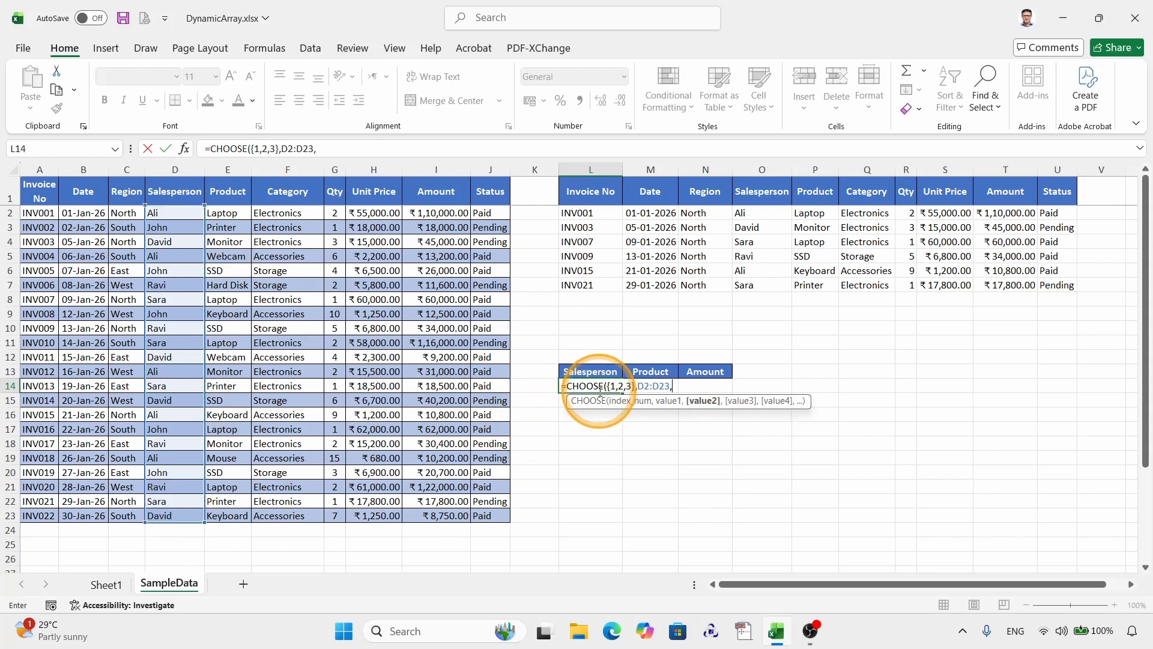
pyautogui.press('super+plus')
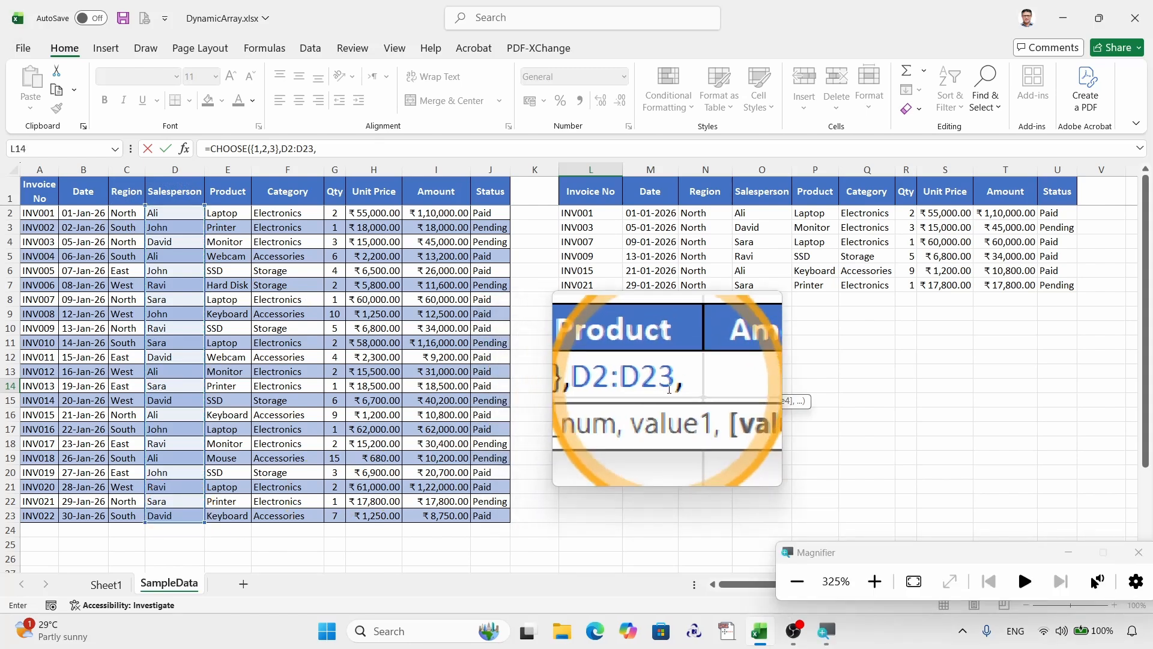
pyautogui.press('super+Escape')
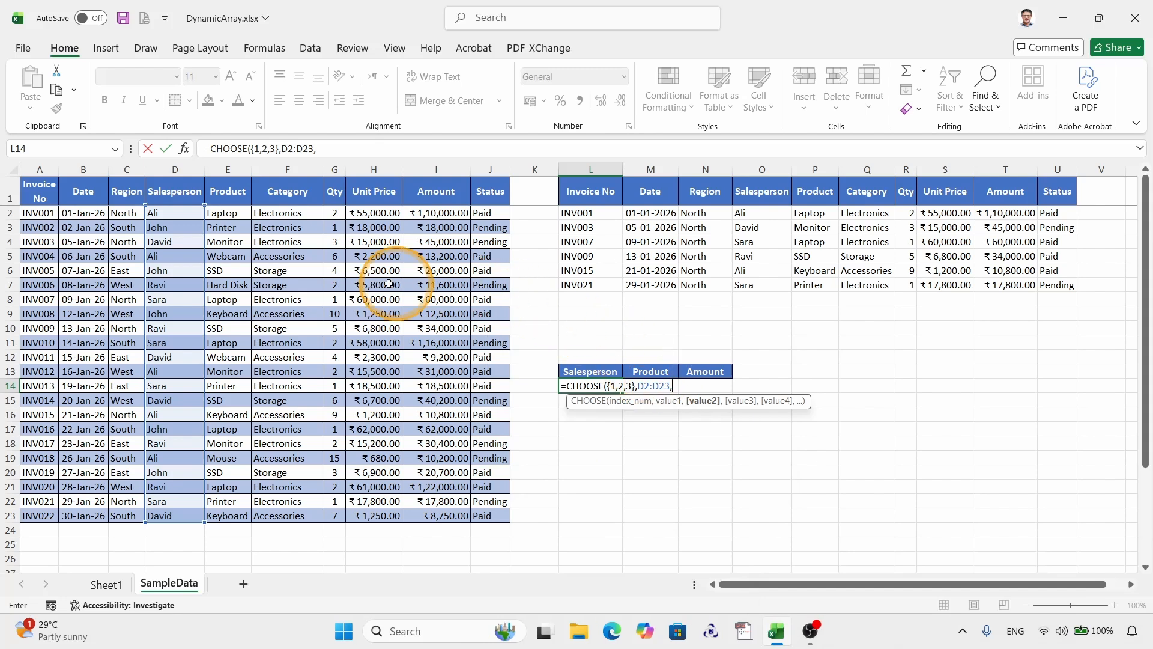
# Step: Add the product range E2:E23 and amount range I2:I23 as the remaining CHOOSE values and enter the formula
pyautogui.moveTo(227, 213); pyautogui.dragTo(249, 511)
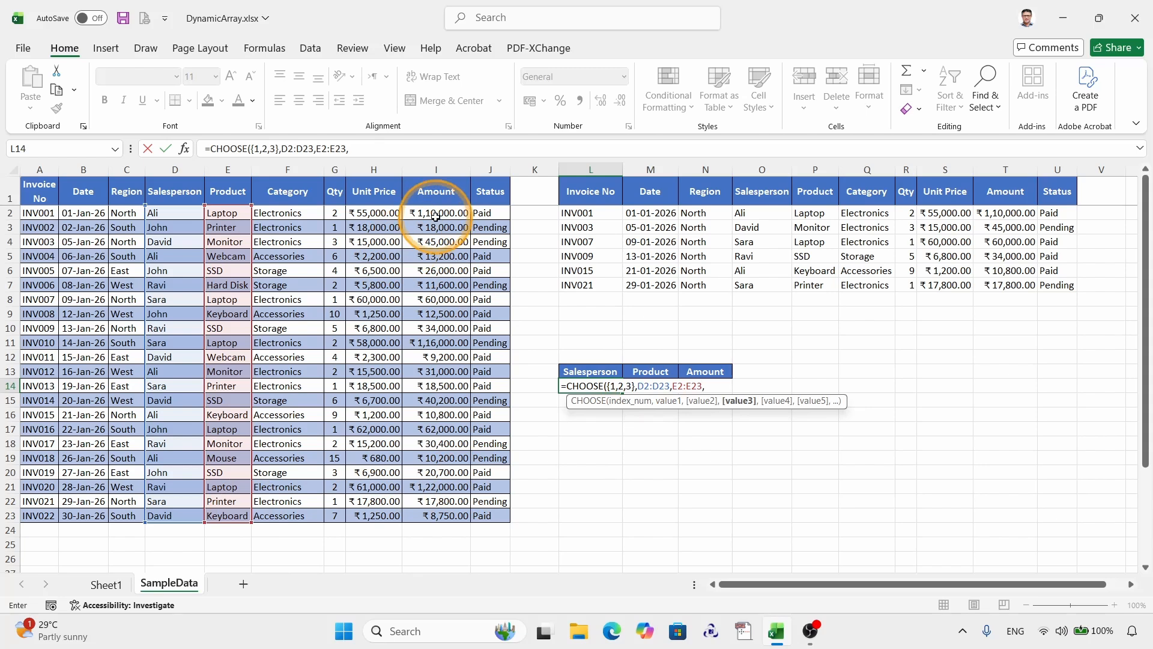
pyautogui.moveTo(436, 215); pyautogui.dragTo(443, 515)
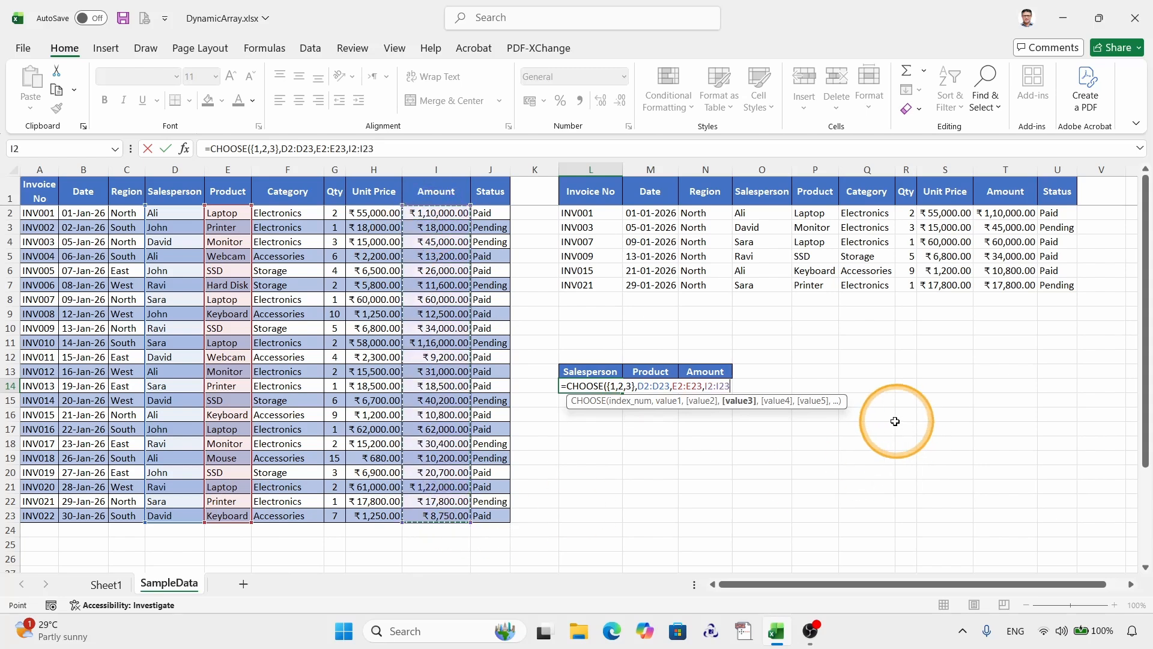
pyautogui.press('super+plus')
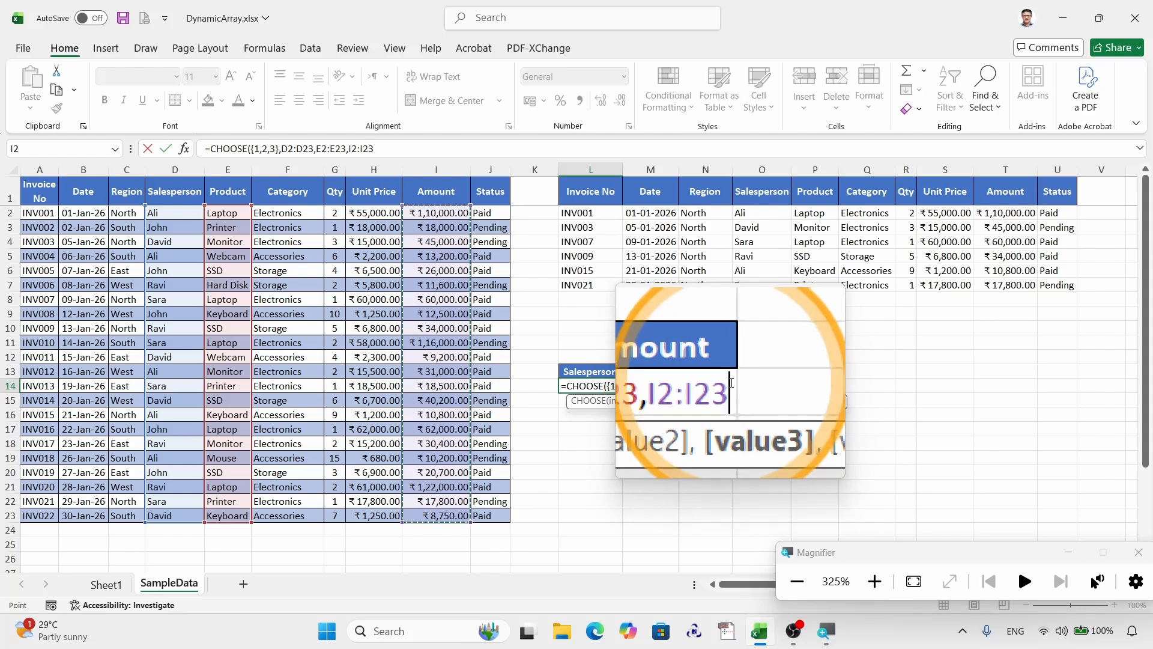
pyautogui.press('Return')
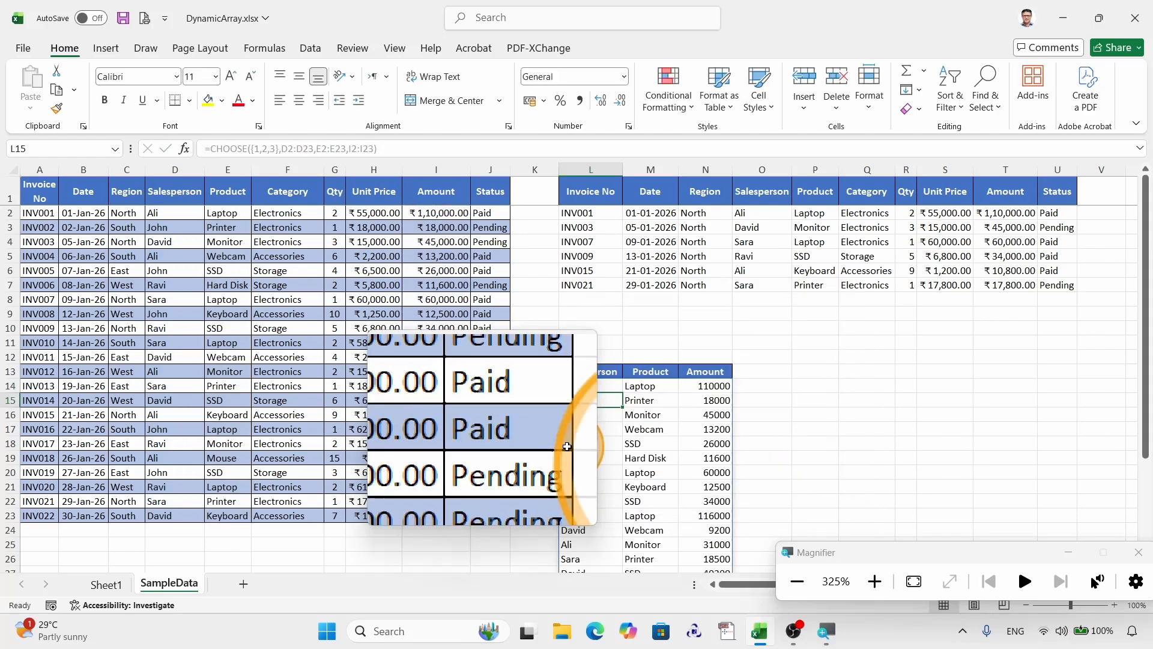
# Step: Wrap the CHOOSE formula in L14 in a FILTER function, with the CHOOSE expression as its array argument
pyautogui.press('super+Escape')
pyautogui.scroll(-5, 620, 396)
pyautogui.scroll(5, 620, 396)
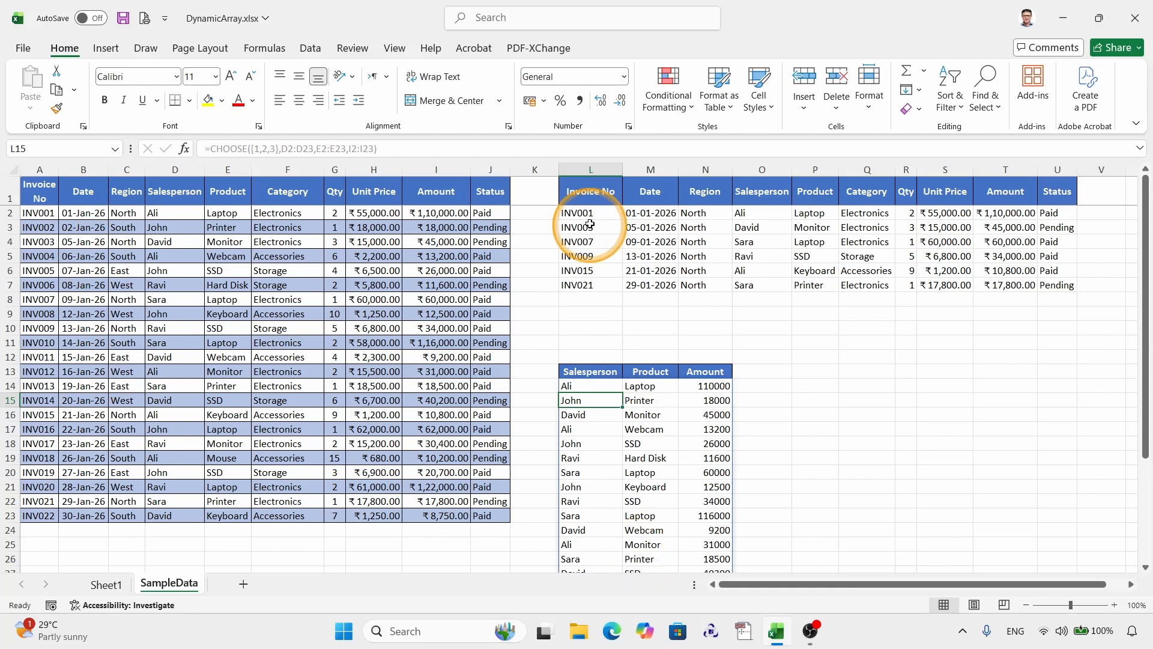
pyautogui.scroll(-6, 790, 394)
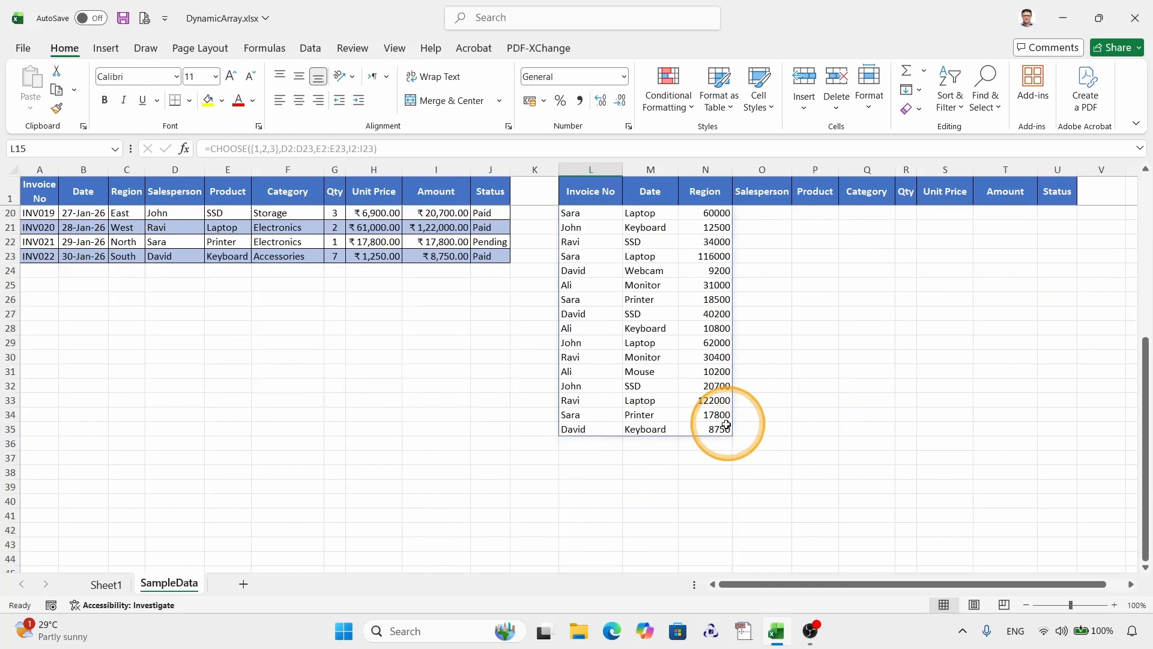
pyautogui.scroll(6, 714, 336)
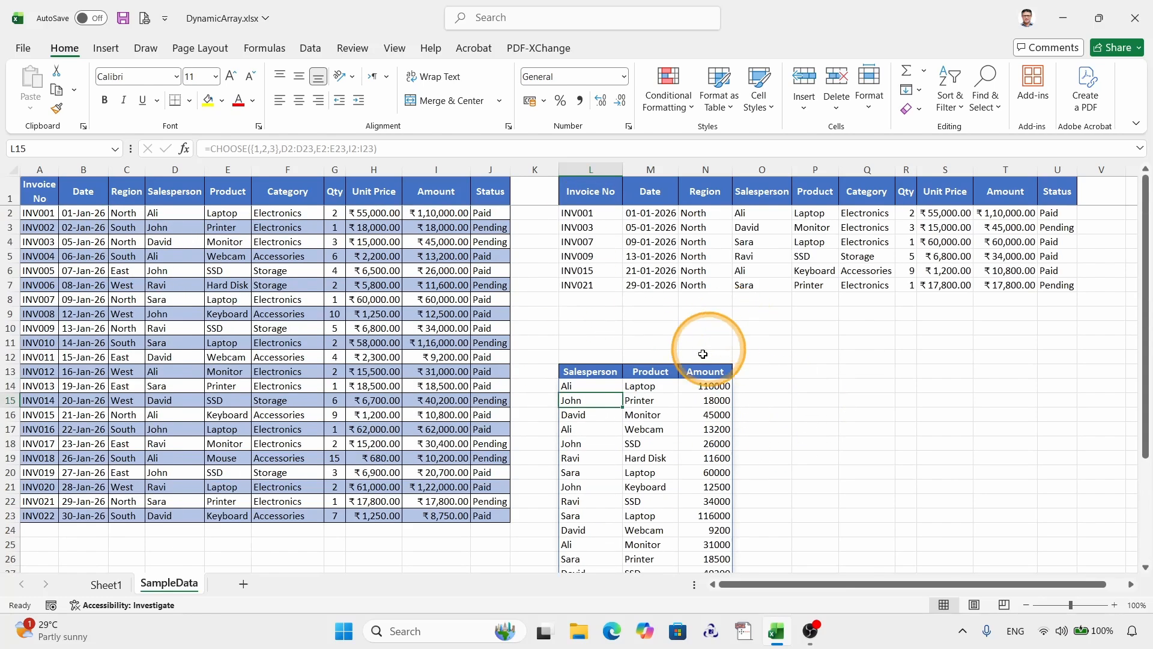
pyautogui.click(589, 386)
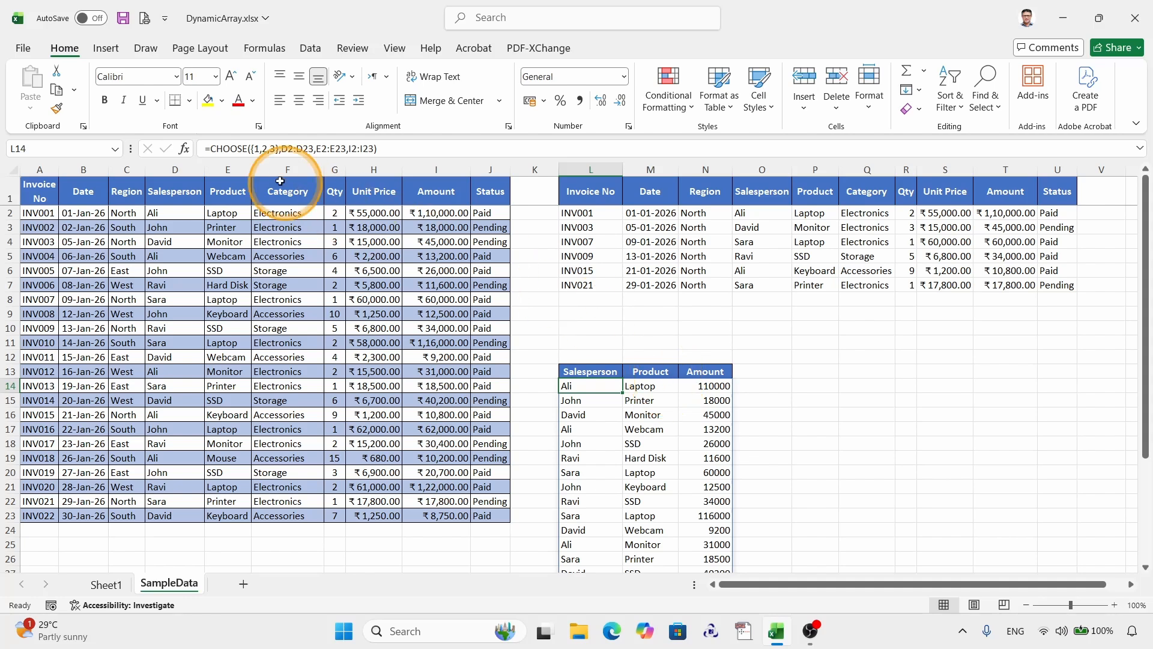
pyautogui.press('super+plus')
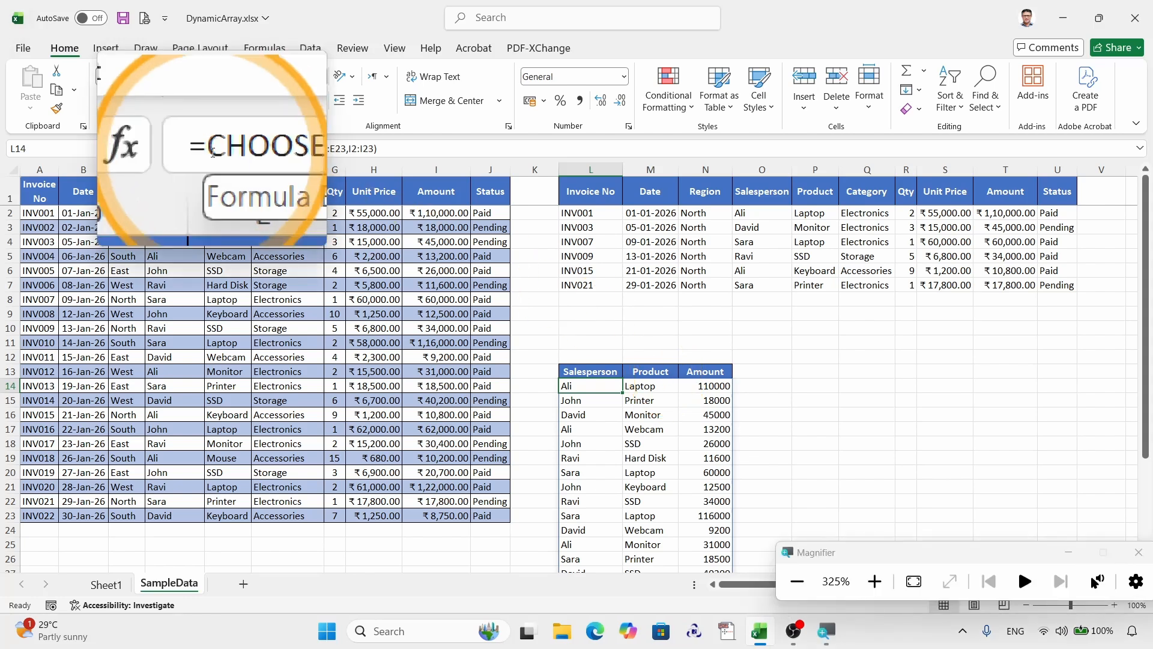
pyautogui.click(214, 150)
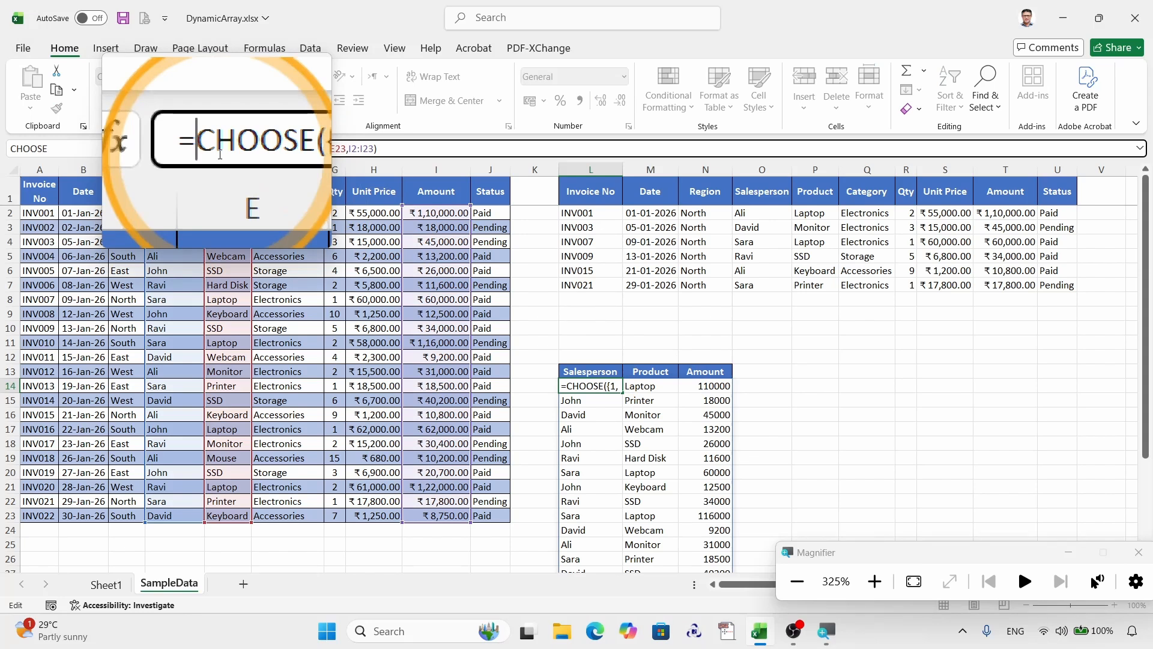
pyautogui.write('=')
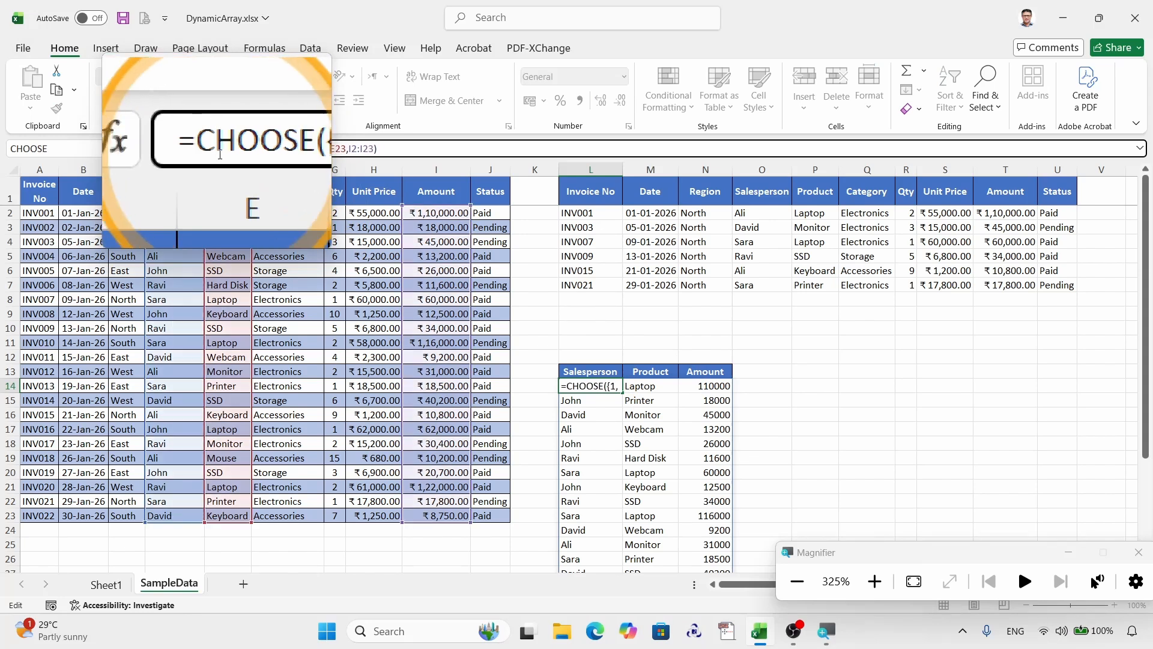
pyautogui.write('fil')
pyautogui.press('Tab')
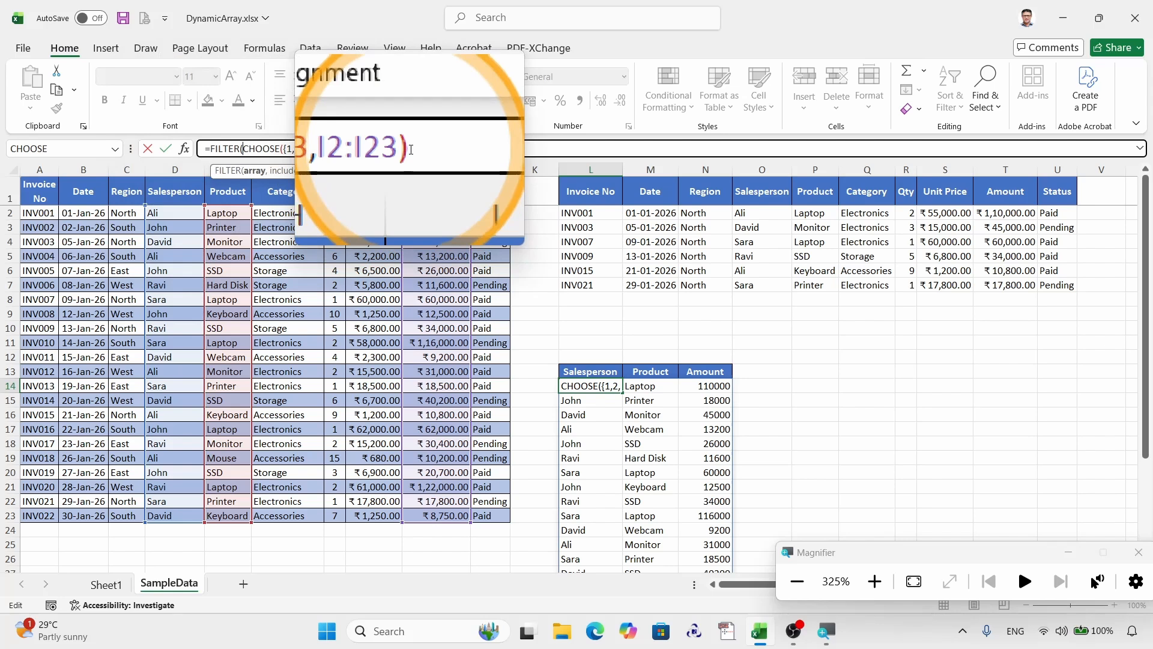
# Step: Add the include condition C2:C23="North" after the CHOOSE array in L14's FILTER formula and enter it
pyautogui.click(411, 149)
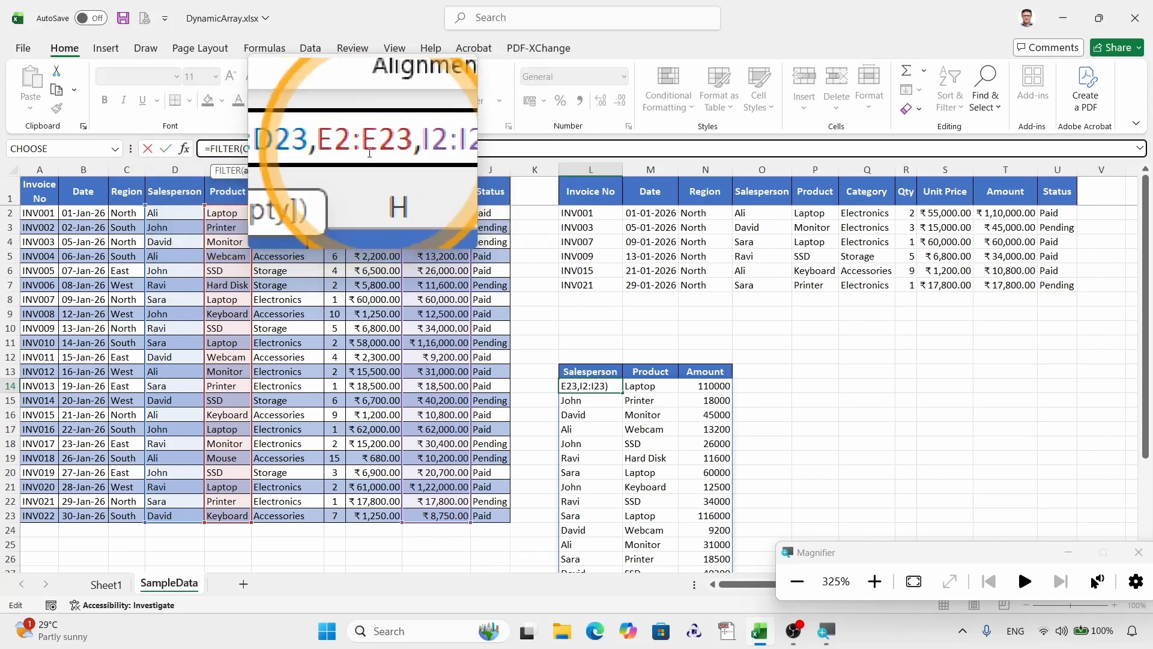
pyautogui.write(',')
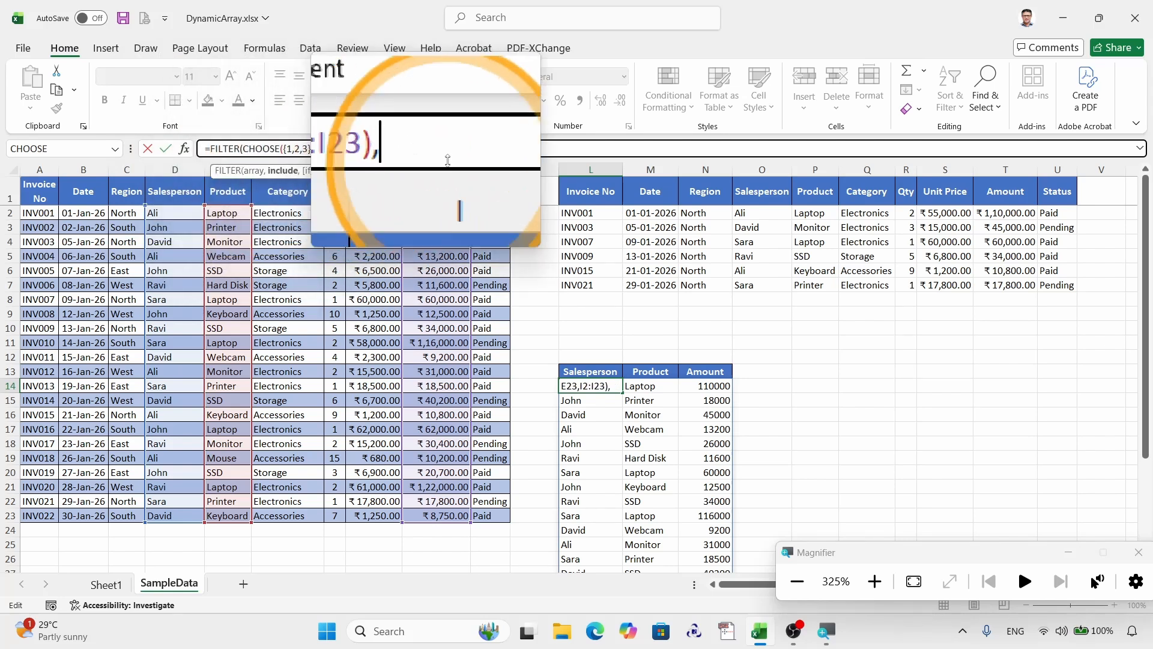
pyautogui.press('super+Escape')
pyautogui.click(129, 215)
pyautogui.moveTo(130, 215); pyautogui.dragTo(129, 515)
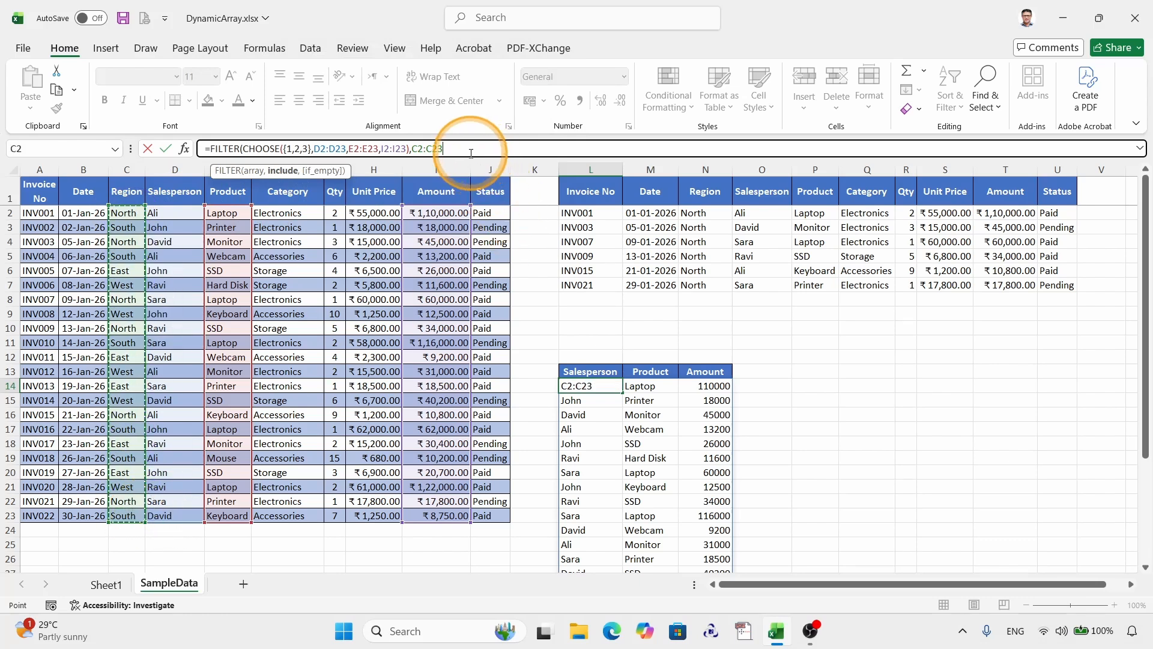
pyautogui.press('super+plus')
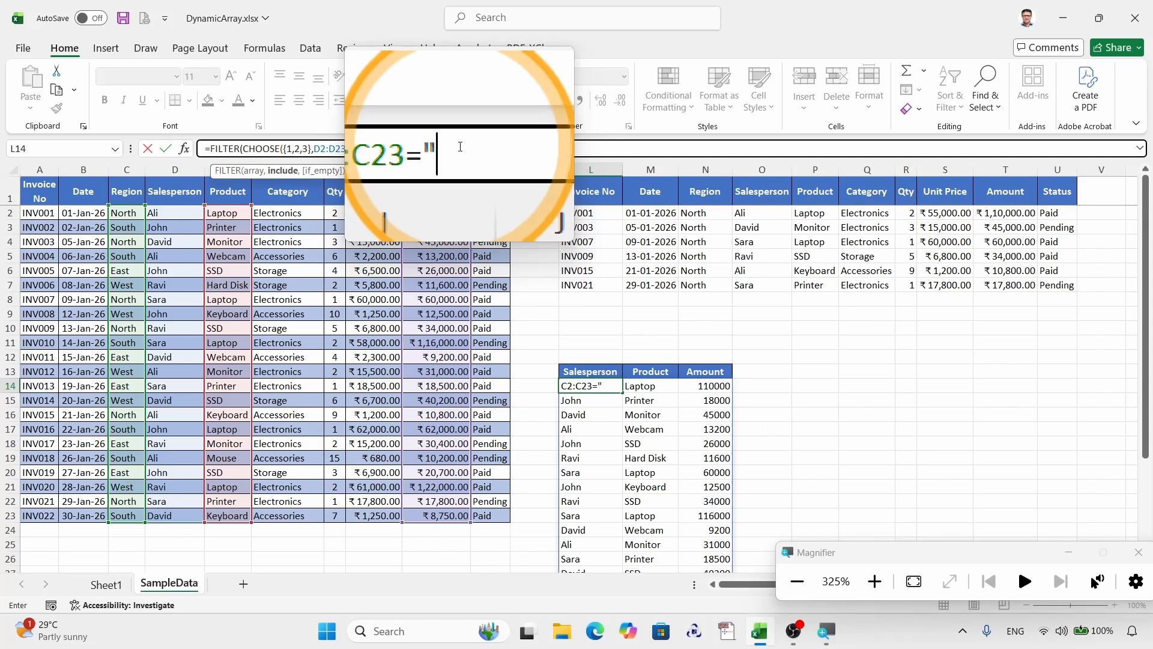
pyautogui.write('="No')
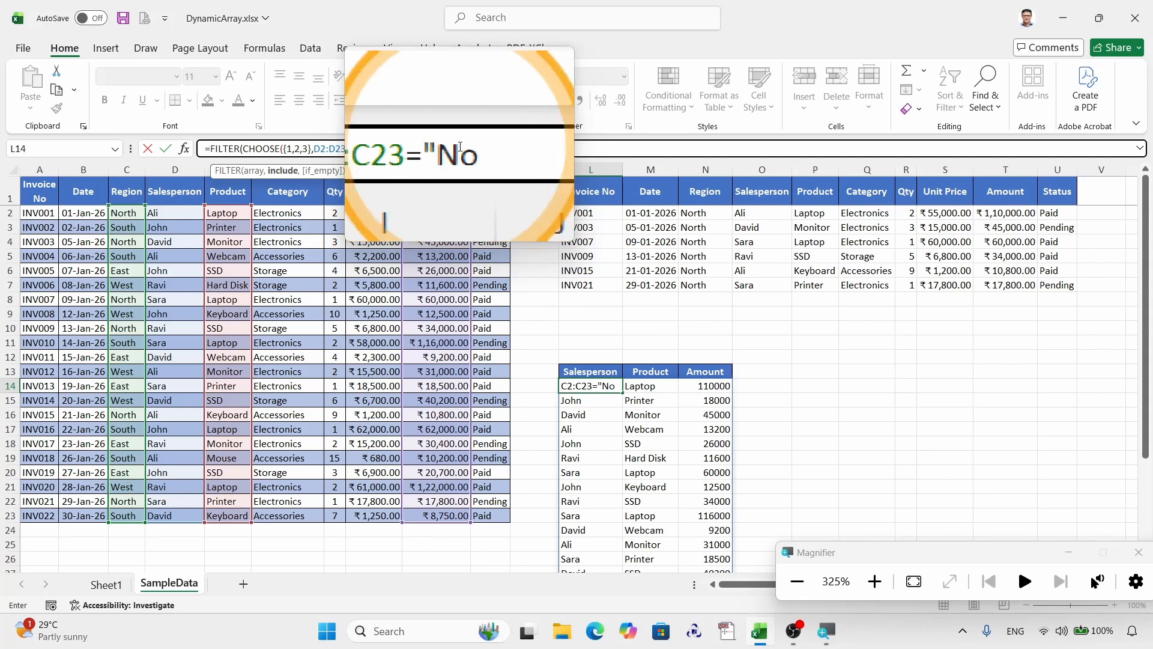
pyautogui.write('rth")')
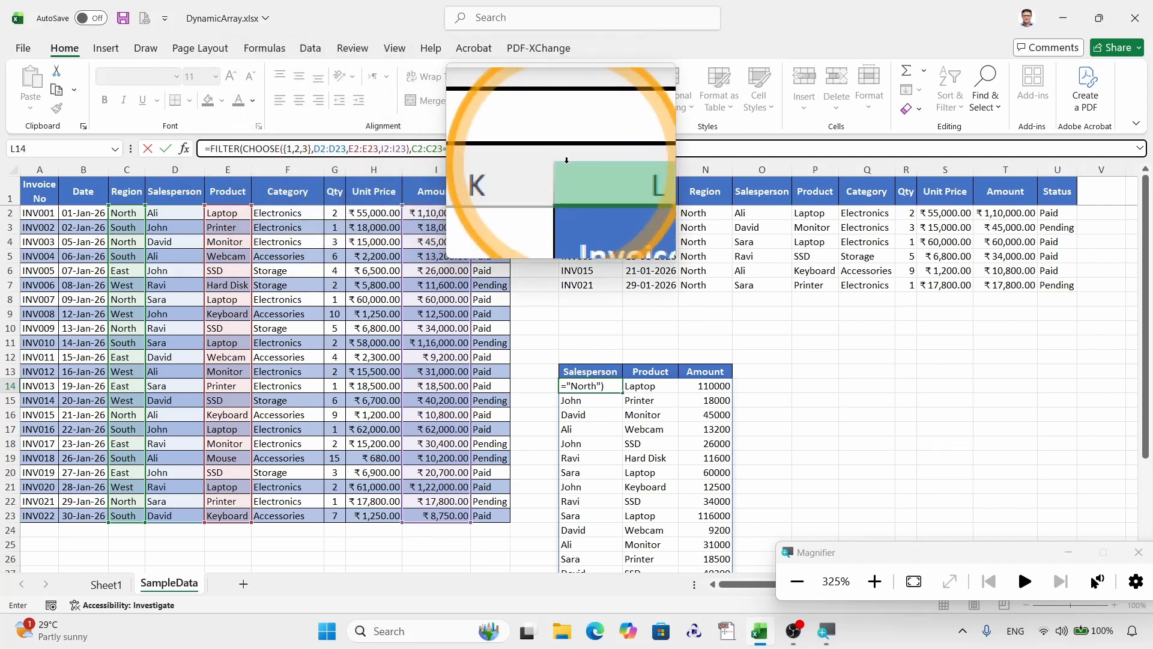
pyautogui.press('super+Escape')
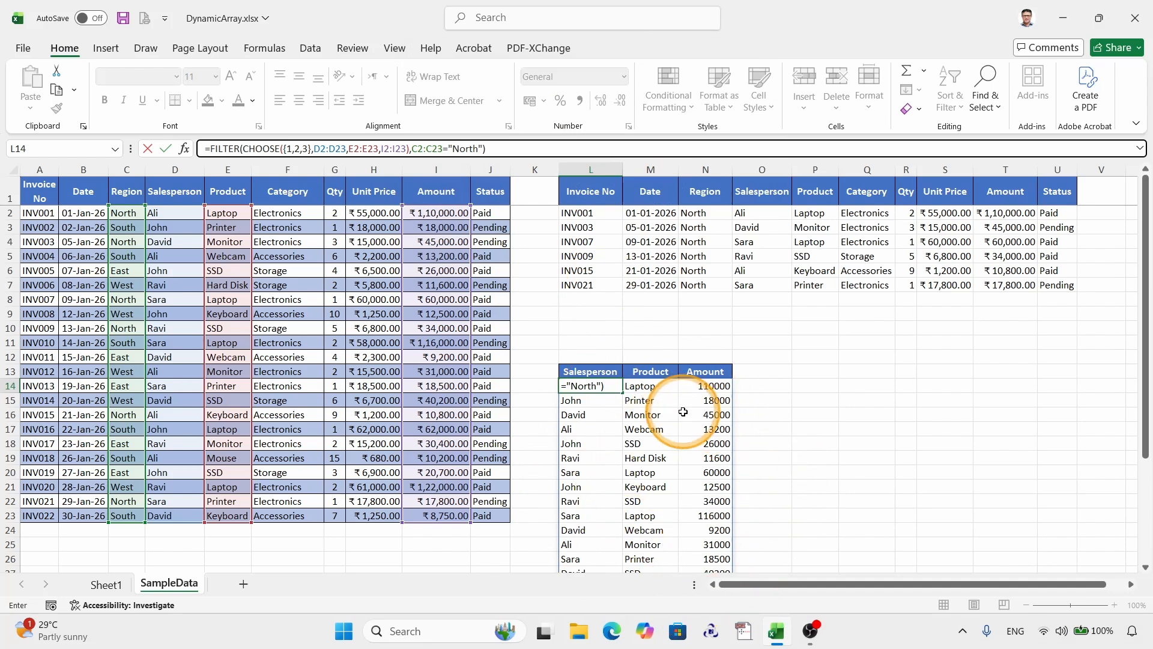
pyautogui.press('Return')
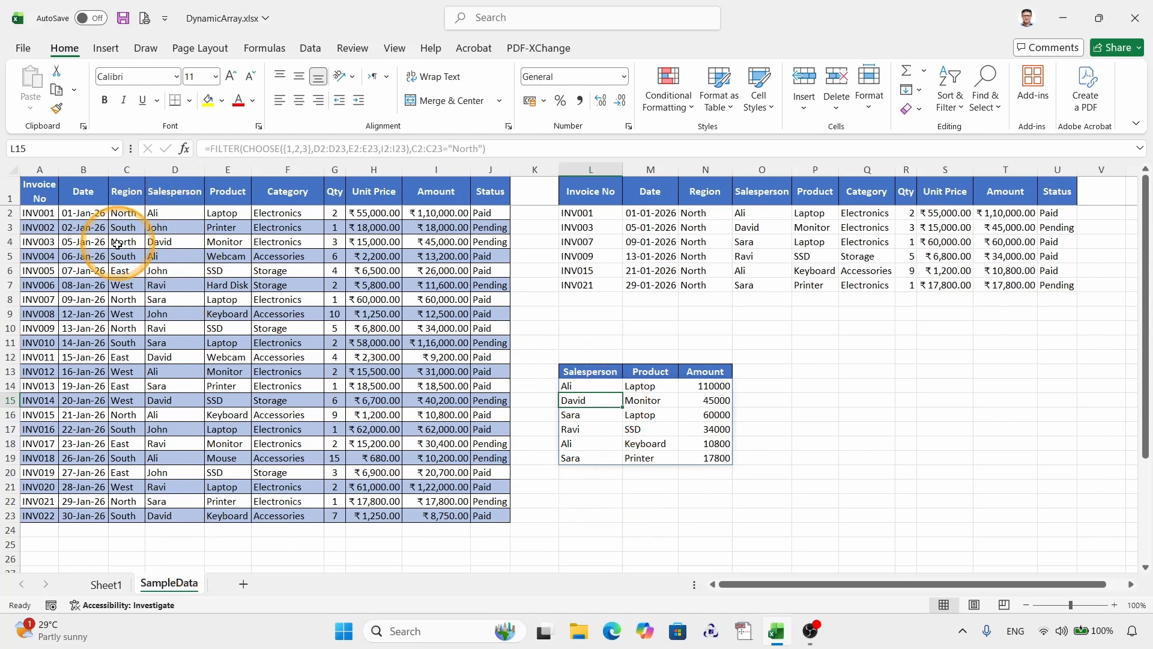
pyautogui.click(158, 305)
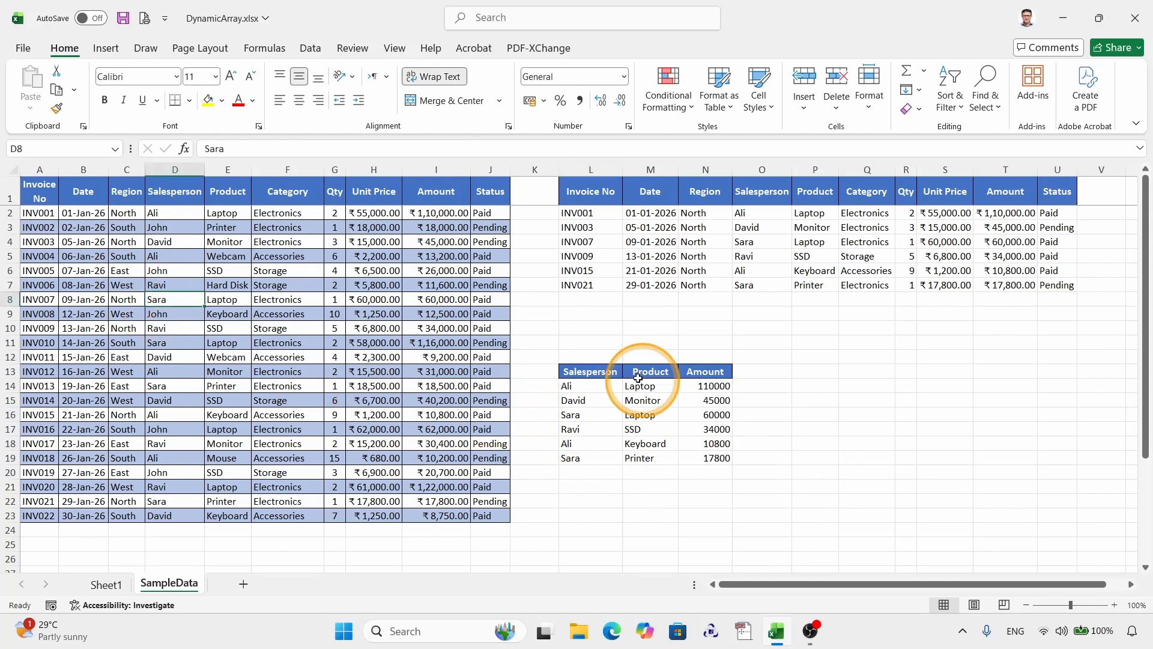